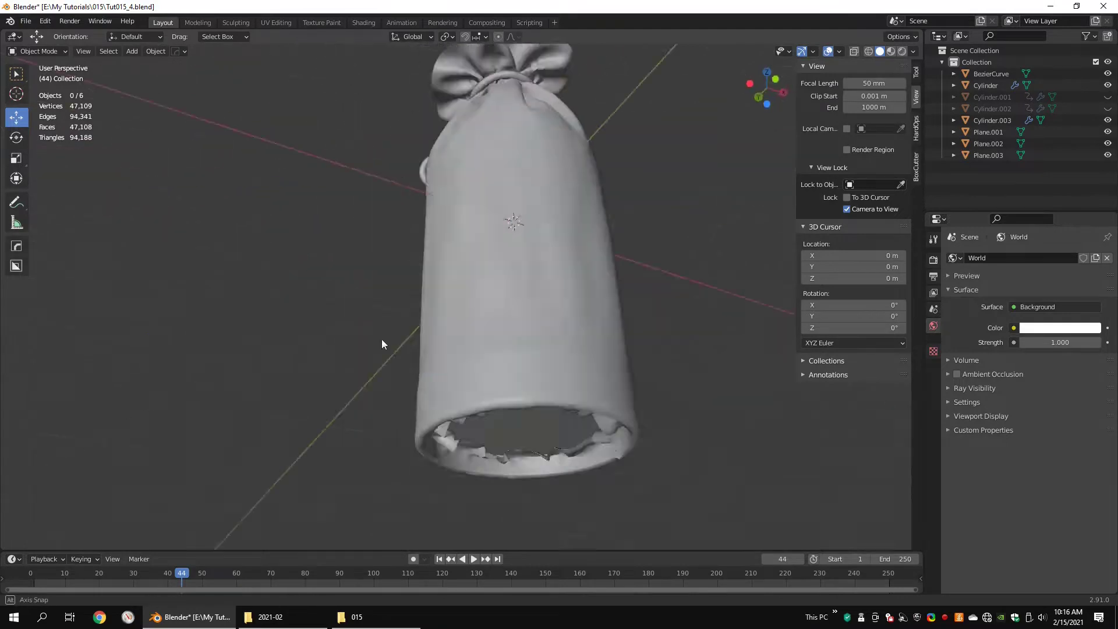
{"action": "scroll", "coordinate": [447, 345], "scroll_direction": "up", "scroll_amount": 5}
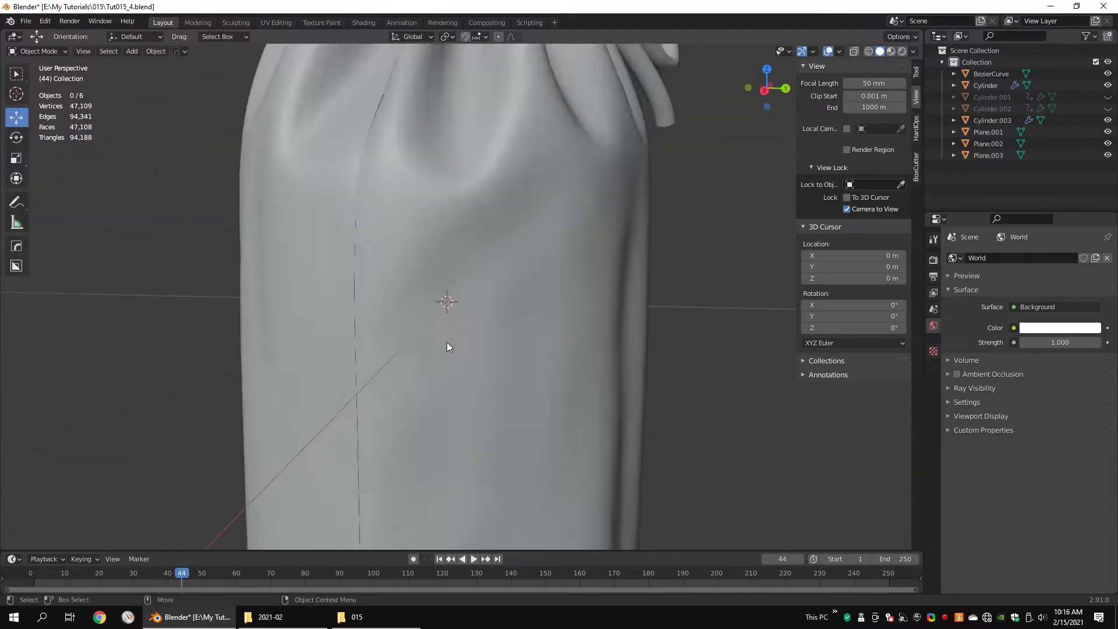
{"action": "scroll", "coordinate": [447, 347], "scroll_direction": "down", "scroll_amount": 4}
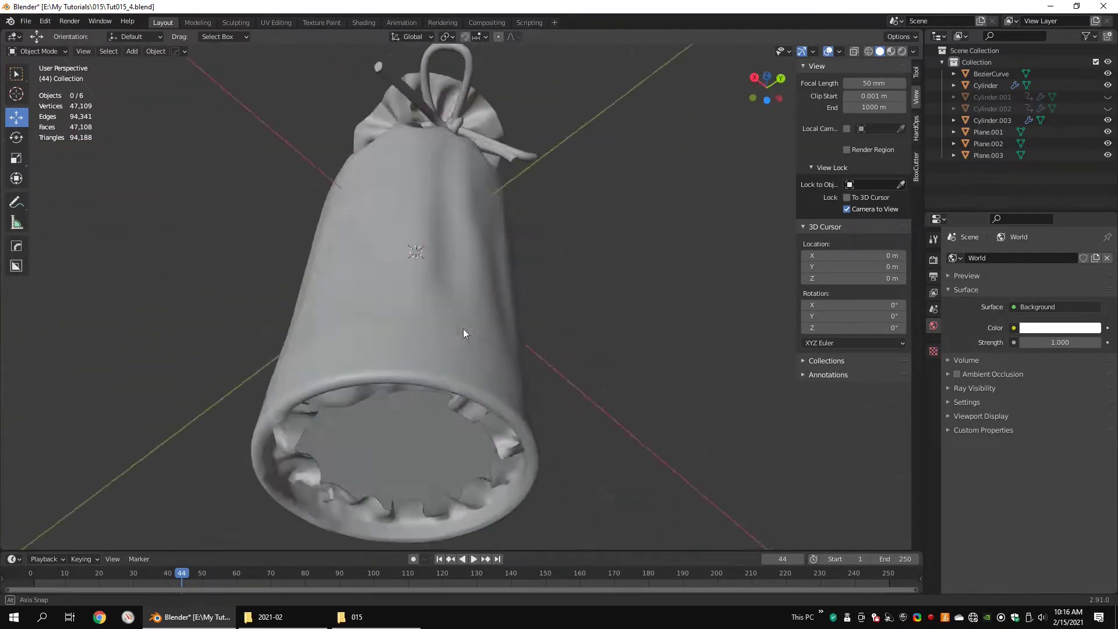
{"action": "scroll", "coordinate": [460, 373], "scroll_direction": "up", "scroll_amount": 3}
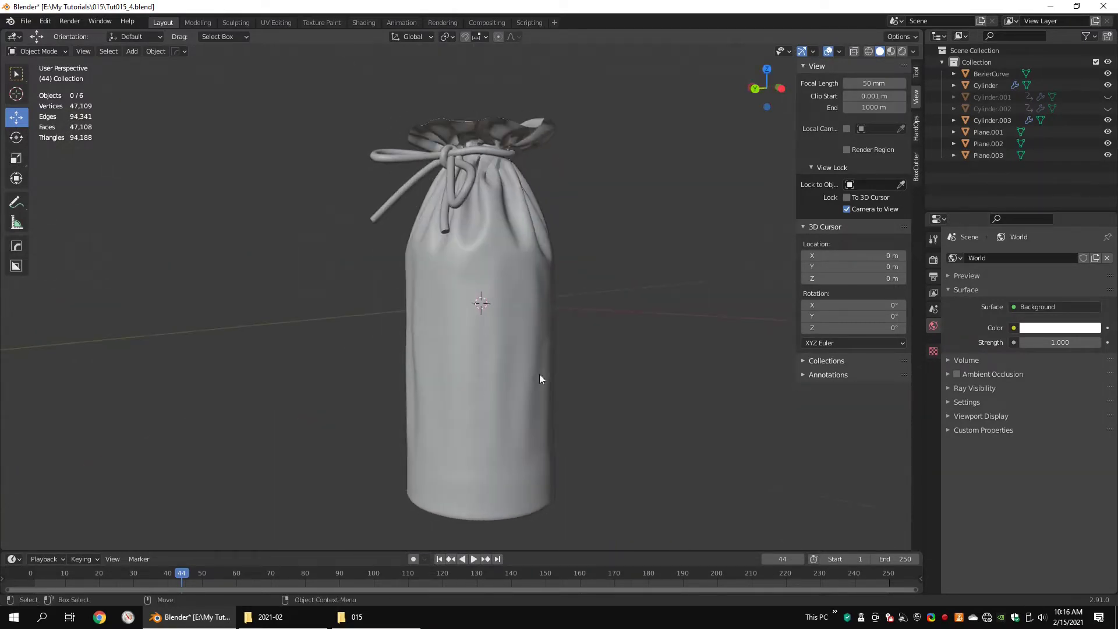
{"action": "scroll", "coordinate": [559, 370], "scroll_direction": "down", "scroll_amount": 2}
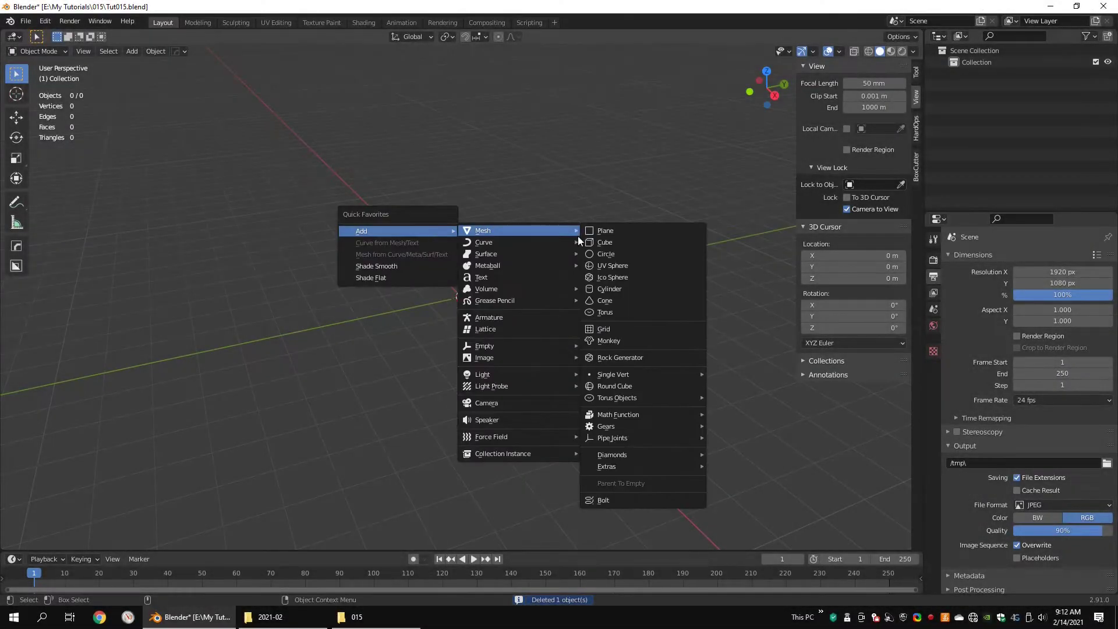
Step: Add a mesh cylinder and delete its top and bottom cap faces
{"action": "left_click", "coordinate": [600, 290]}
{"action": "key", "text": "Tab"}
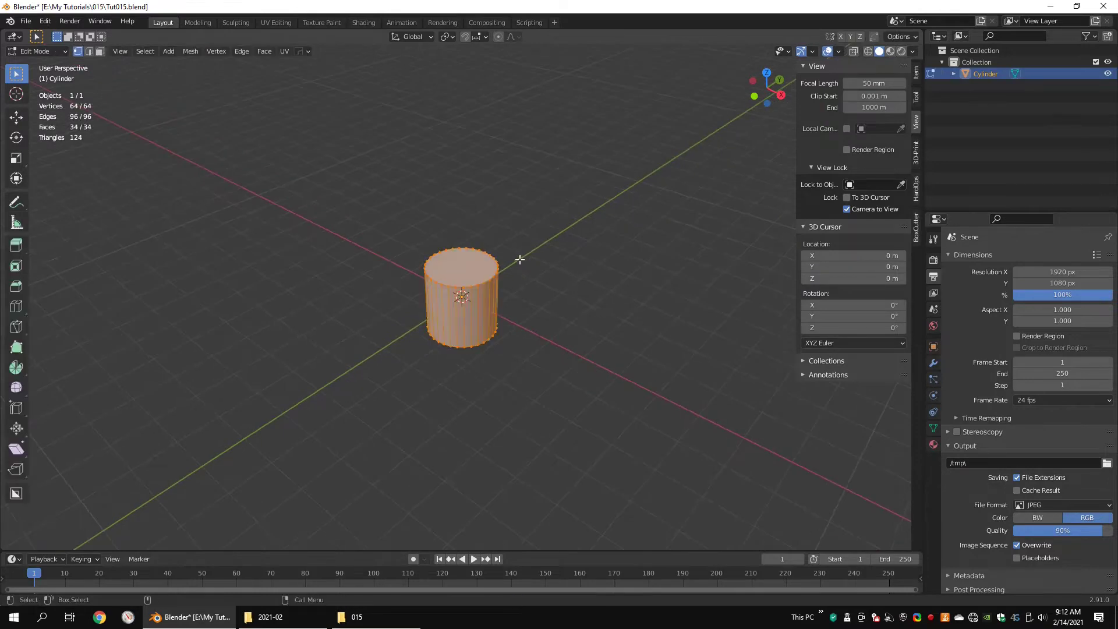
{"action": "key", "text": "3"}
{"action": "left_click", "coordinate": [472, 274]}
{"action": "middle_click_drag", "start_coordinate": [492, 319], "coordinate": [492, 230]}
{"action": "left_click", "coordinate": [469, 330], "text": "shift"}
{"action": "key", "text": "x"}
{"action": "left_click", "coordinate": [537, 317]}
{"action": "middle_click_drag", "start_coordinate": [537, 317], "coordinate": [552, 199]}
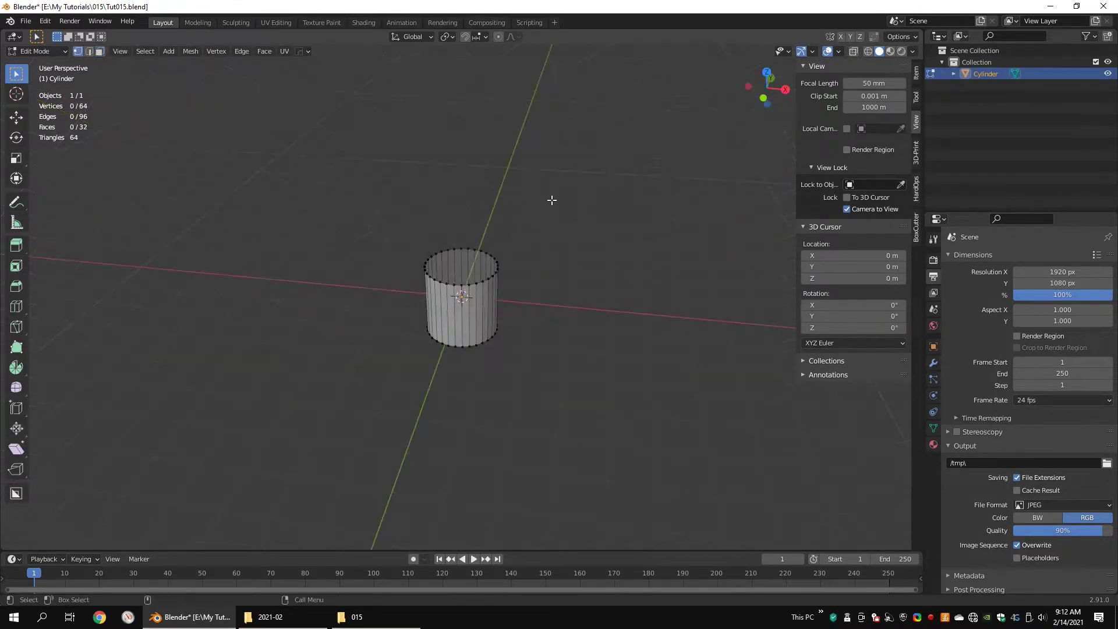
Step: Duplicate the whole cylinder wall and scale the copy to about 1.012 so it sits just outside the original
{"action": "key", "text": "a"}
{"action": "key", "text": "ctrl+alt+q"}
{"action": "key", "text": "ctrl+alt+q"}
{"action": "key", "text": "KP_7"}
{"action": "scroll", "coordinate": [651, 276], "scroll_direction": "up", "scroll_amount": 10}
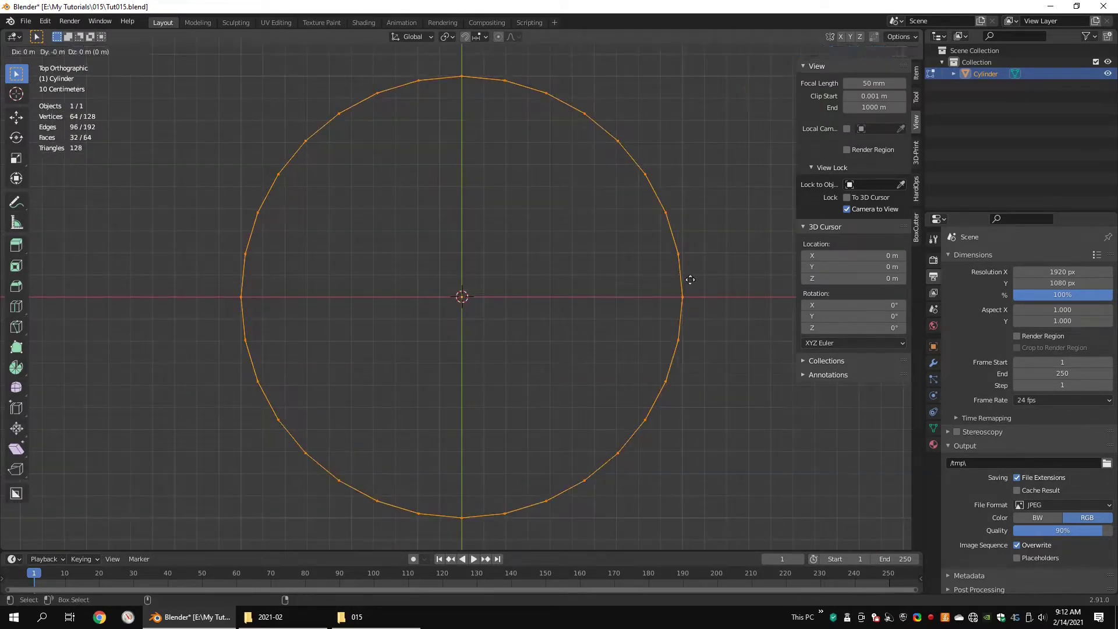
{"action": "key", "text": "s"}
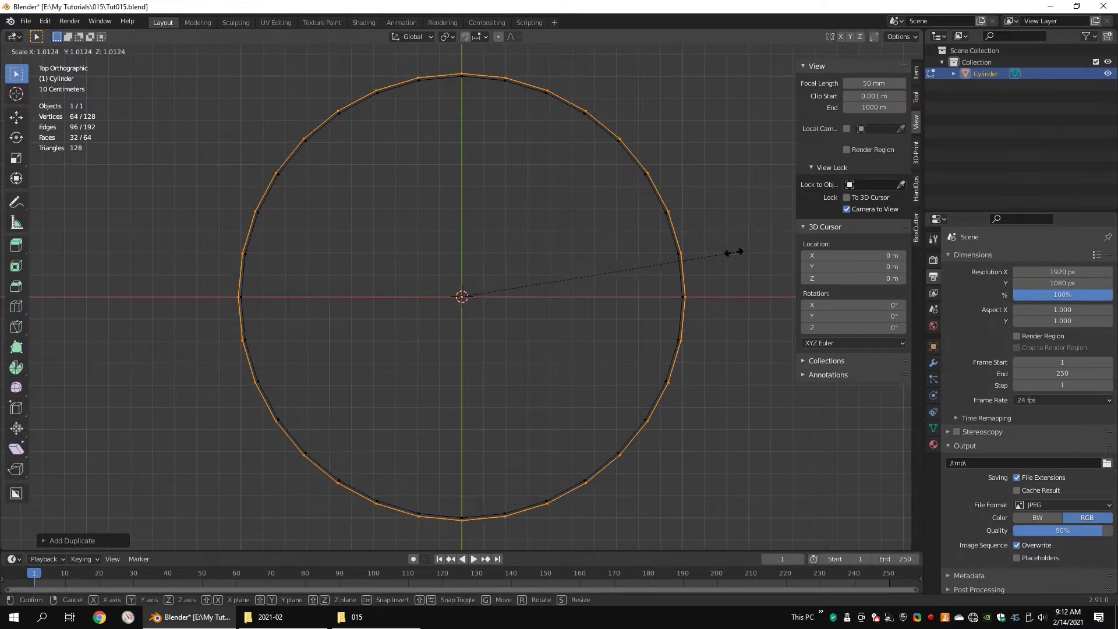
{"action": "middle_click_drag", "start_coordinate": [412, 475], "coordinate": [518, 290], "text": "shift"}
{"action": "scroll", "coordinate": [518, 290], "scroll_direction": "up", "scroll_amount": 1}
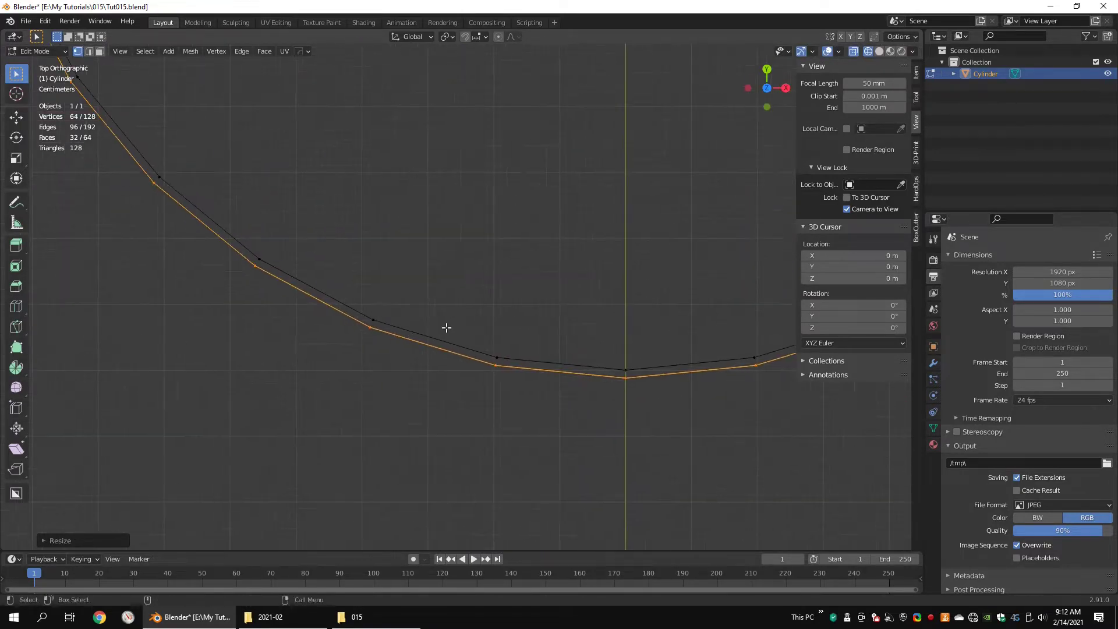
Step: Delete one vertex column from the doubled cylinder wall at its front-left and another at its +X side
{"action": "key", "text": "x"}
{"action": "left_click", "coordinate": [534, 251]}
{"action": "scroll", "coordinate": [547, 349], "scroll_direction": "down", "scroll_amount": 3}
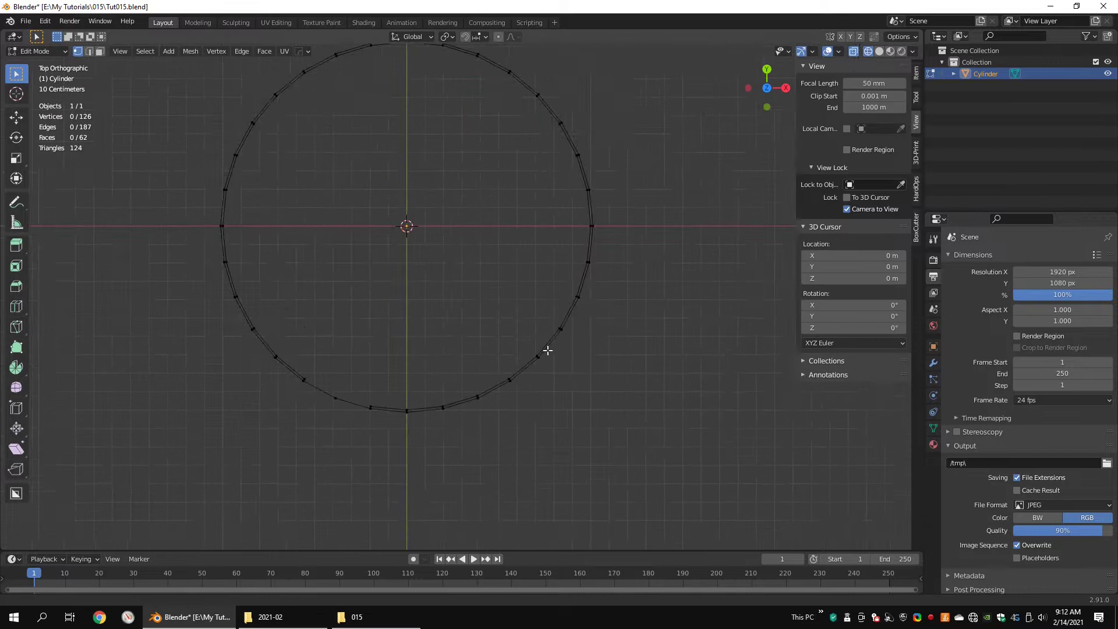
{"action": "scroll", "coordinate": [589, 227], "scroll_direction": "up", "scroll_amount": 2}
{"action": "scroll", "coordinate": [564, 262], "scroll_direction": "down", "scroll_amount": 2}
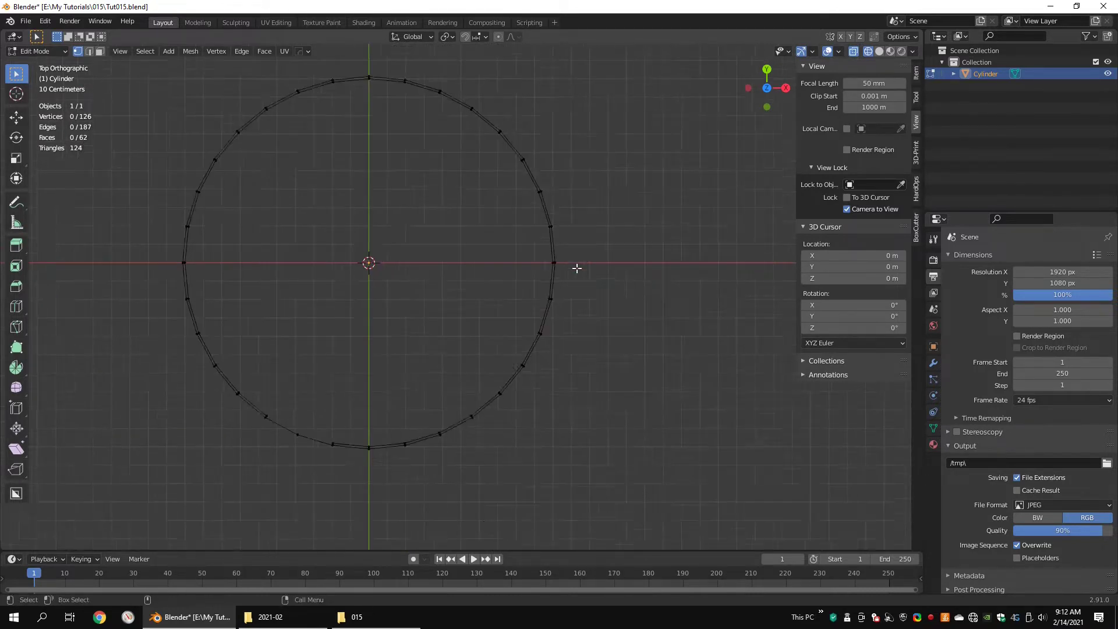
{"action": "scroll", "coordinate": [576, 266], "scroll_direction": "up", "scroll_amount": 2}
{"action": "key", "text": "x"}
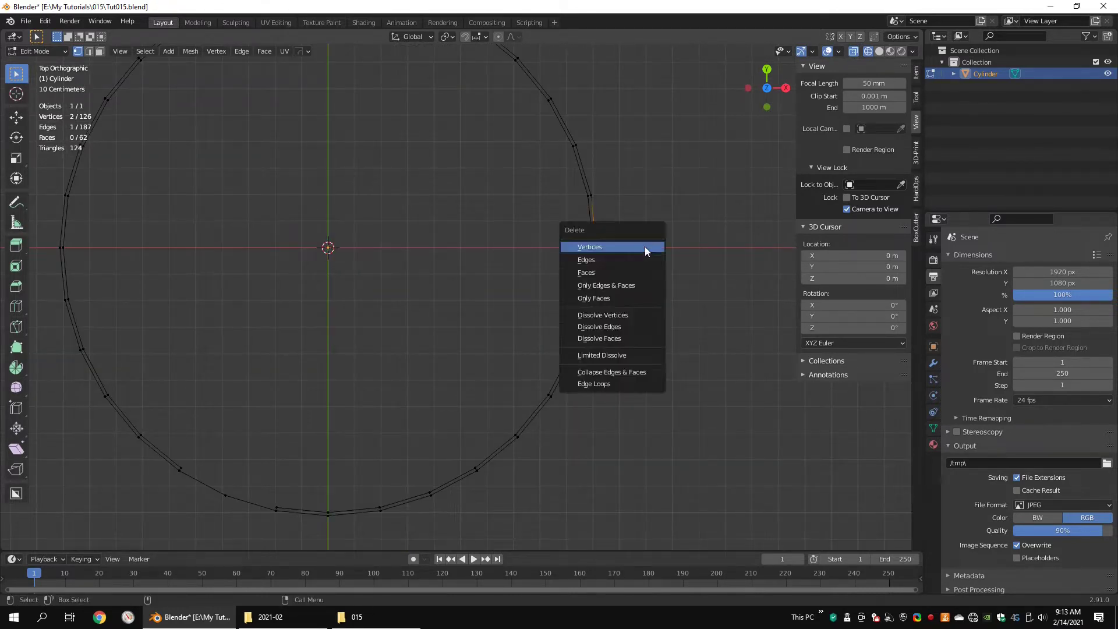
{"action": "left_click", "coordinate": [645, 247]}
Step: Delete one more vertex column from the doubled wall, slightly beyond the front-left gap towards -X
{"action": "scroll", "coordinate": [619, 271], "scroll_direction": "down", "scroll_amount": 1}
{"action": "middle_click_drag", "start_coordinate": [244, 447], "coordinate": [377, 376], "text": "shift"}
{"action": "scroll", "coordinate": [377, 376], "scroll_direction": "up", "scroll_amount": 2}
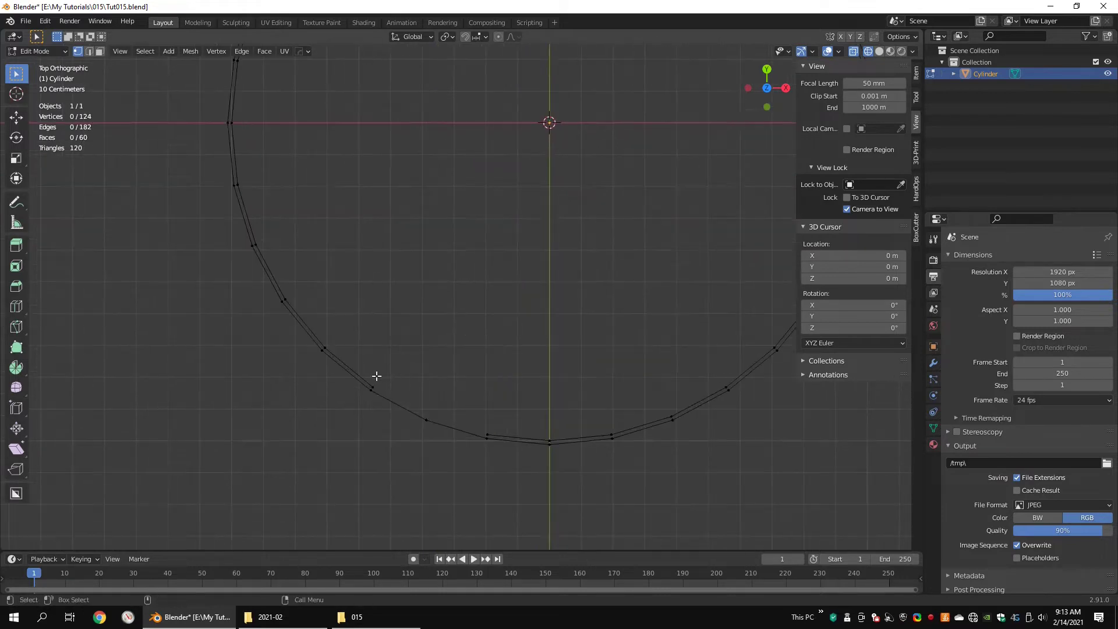
{"action": "left_click_drag", "start_coordinate": [316, 355], "coordinate": [332, 340]}
{"action": "key", "text": "x"}
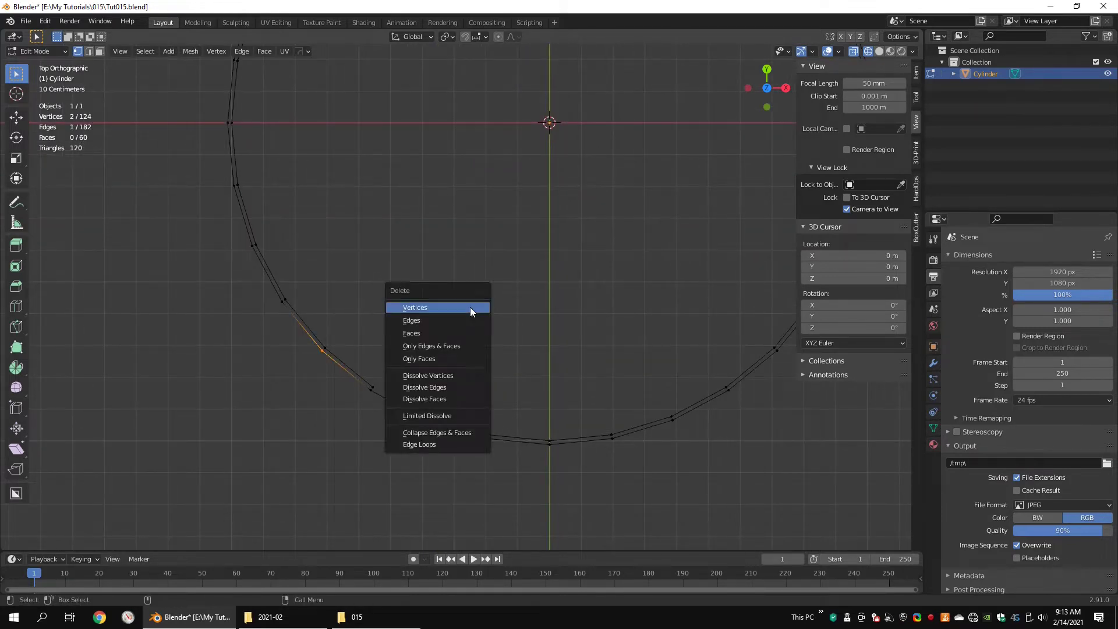
{"action": "left_click", "coordinate": [470, 306]}
Step: Merge the adjoining inner and outer wall ends into single vertices at the top rim and at the bottom rim
{"action": "middle_click_drag", "start_coordinate": [432, 352], "coordinate": [520, 262]}
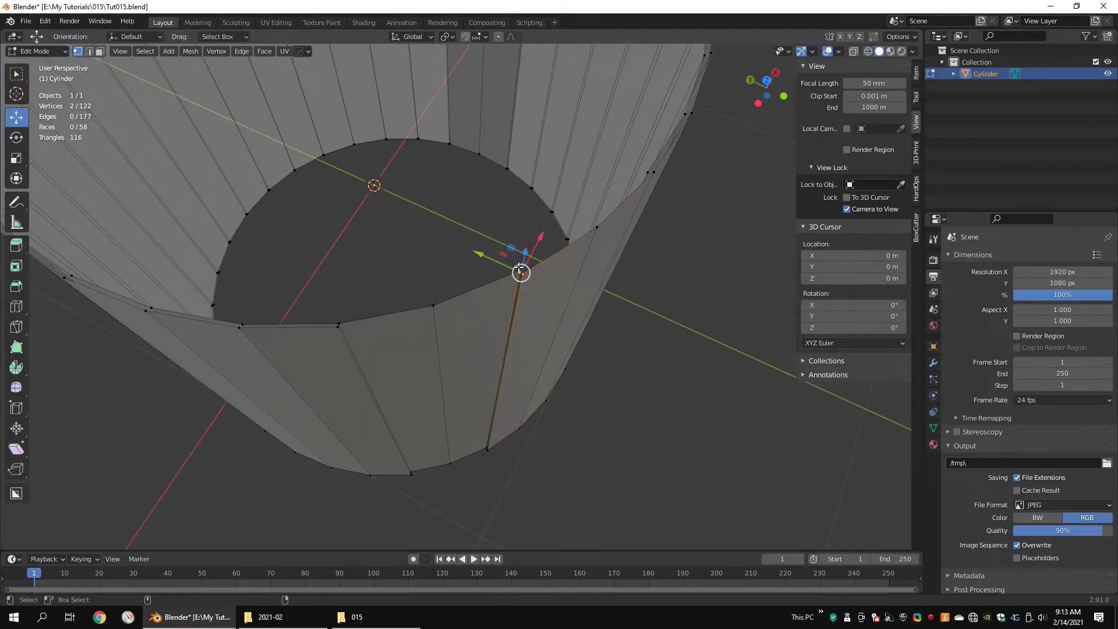
{"action": "mouse_move", "coordinate": [563, 285]}
{"action": "left_click", "coordinate": [609, 297]}
{"action": "left_click_drag", "start_coordinate": [585, 333], "coordinate": [570, 302], "text": "alt"}
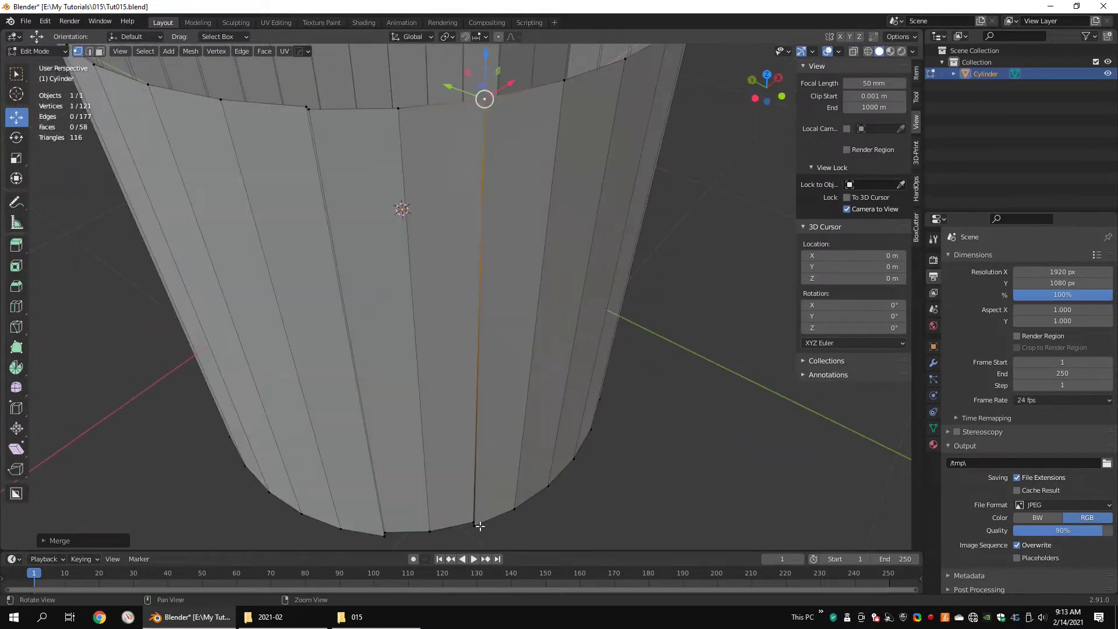
{"action": "scroll", "coordinate": [424, 427], "scroll_direction": "down", "scroll_amount": 6}
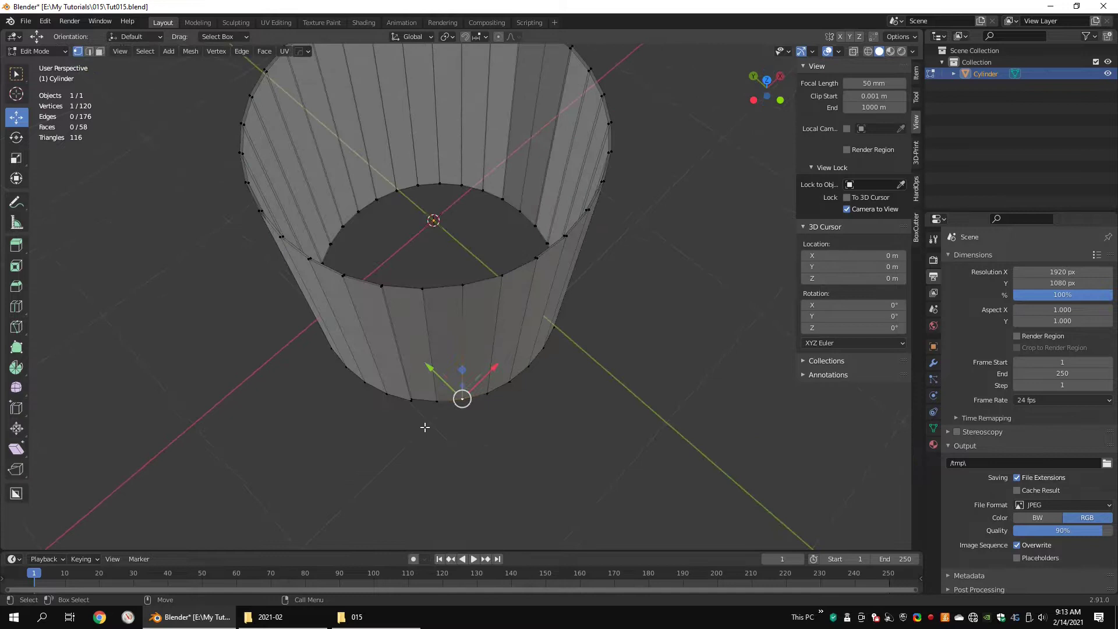
Step: Delete the surplus section of the doubled wall, keeping only the connected wall with its partial overlap
{"action": "middle_click_drag", "start_coordinate": [472, 397], "coordinate": [442, 347]}
{"action": "scroll", "coordinate": [644, 228], "scroll_direction": "up", "scroll_amount": 3}
{"action": "key", "text": "x"}
{"action": "left_click", "coordinate": [651, 229]}
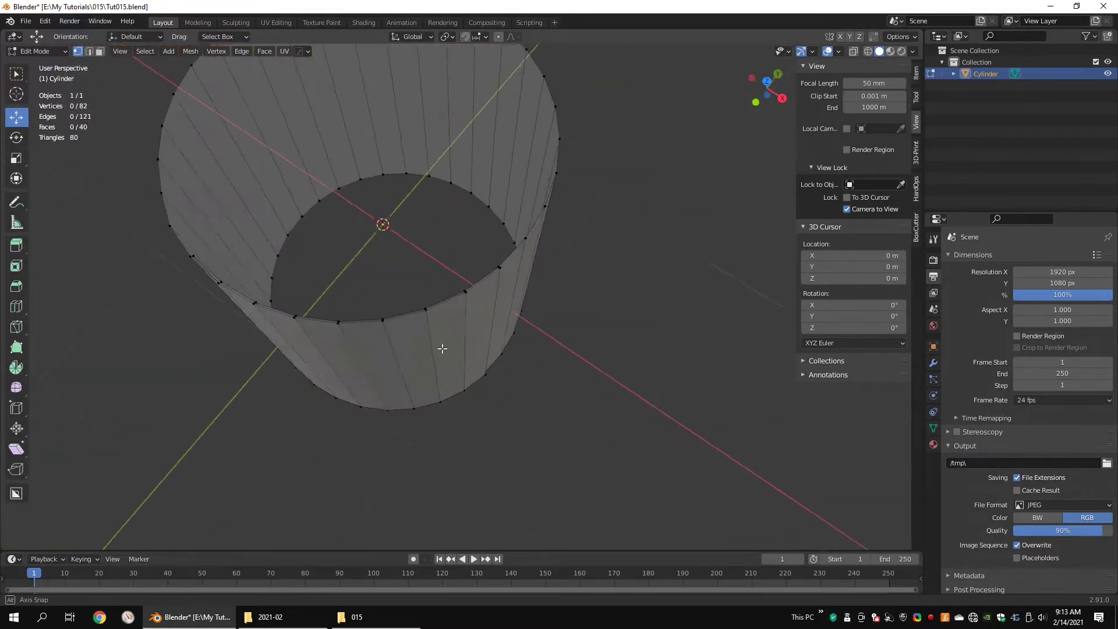
Step: Add a Solidify modifier to the cylinder with a thickness of 0.004 m and Even Thickness enabled
{"action": "key", "text": "ctrl+alt+q"}
{"action": "key", "text": "ctrl+alt+q"}
{"action": "scroll", "coordinate": [482, 329], "scroll_direction": "up", "scroll_amount": 2}
{"action": "key", "text": "Tab"}
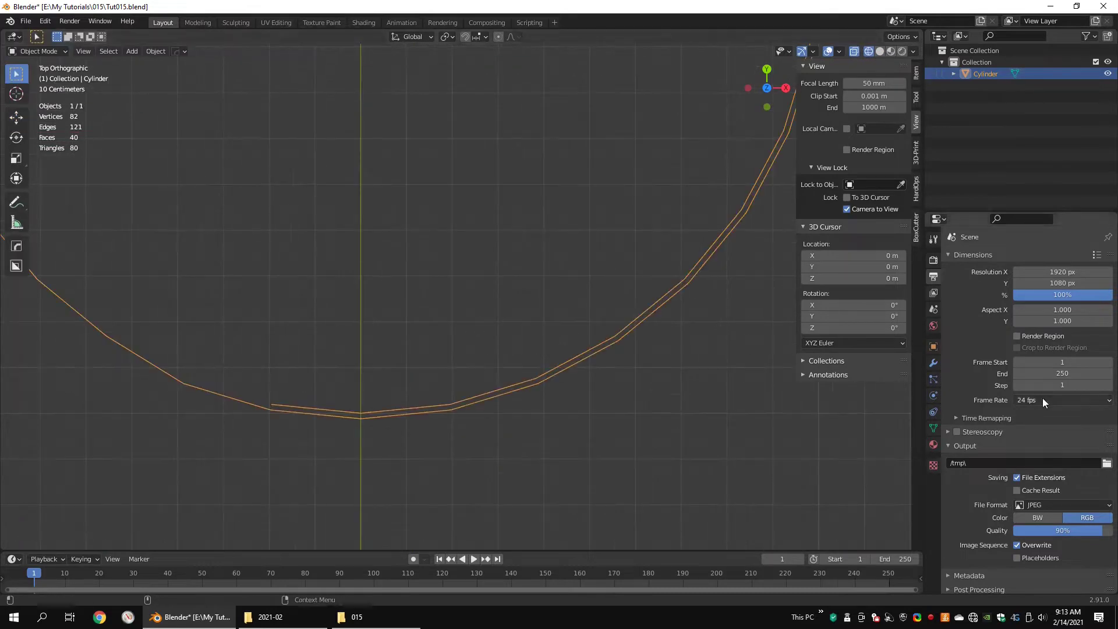
{"action": "left_click", "coordinate": [934, 362]}
{"action": "left_click", "coordinate": [994, 258]}
{"action": "left_click", "coordinate": [878, 444]}
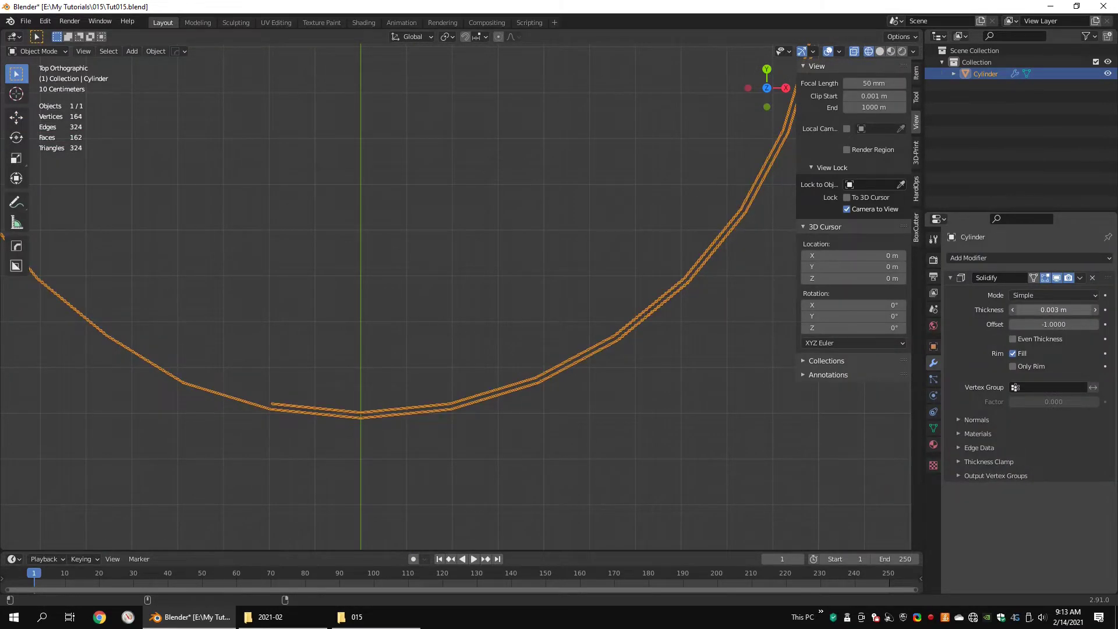
{"action": "scroll", "coordinate": [641, 234], "scroll_direction": "up", "scroll_amount": 5}
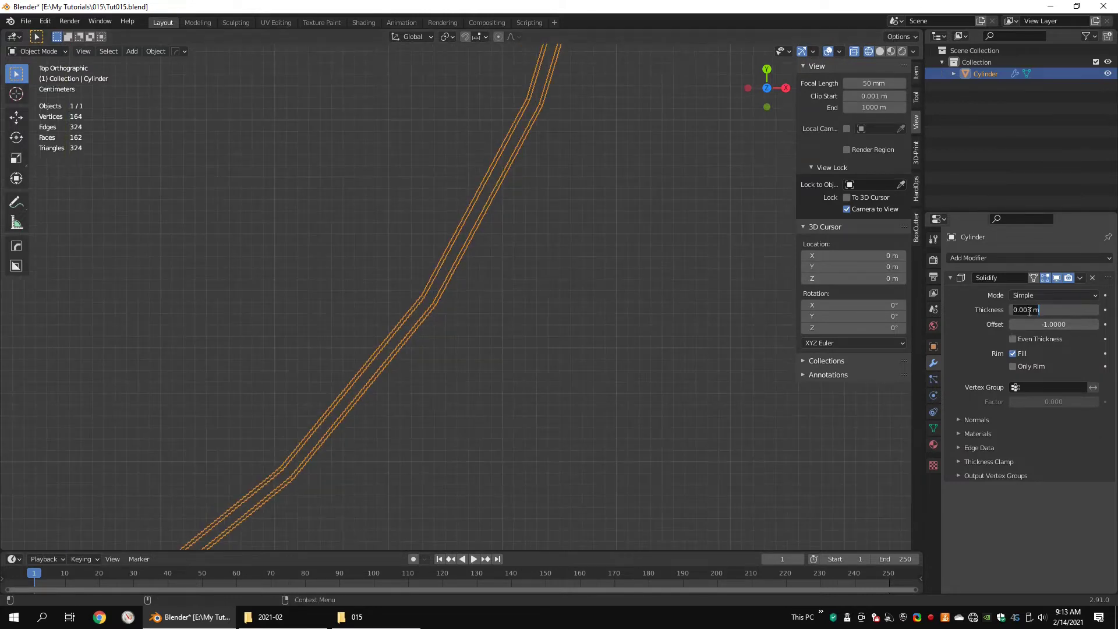
{"action": "left_click", "coordinate": [1013, 338]}
{"action": "scroll", "coordinate": [472, 197], "scroll_direction": "down", "scroll_amount": 5}
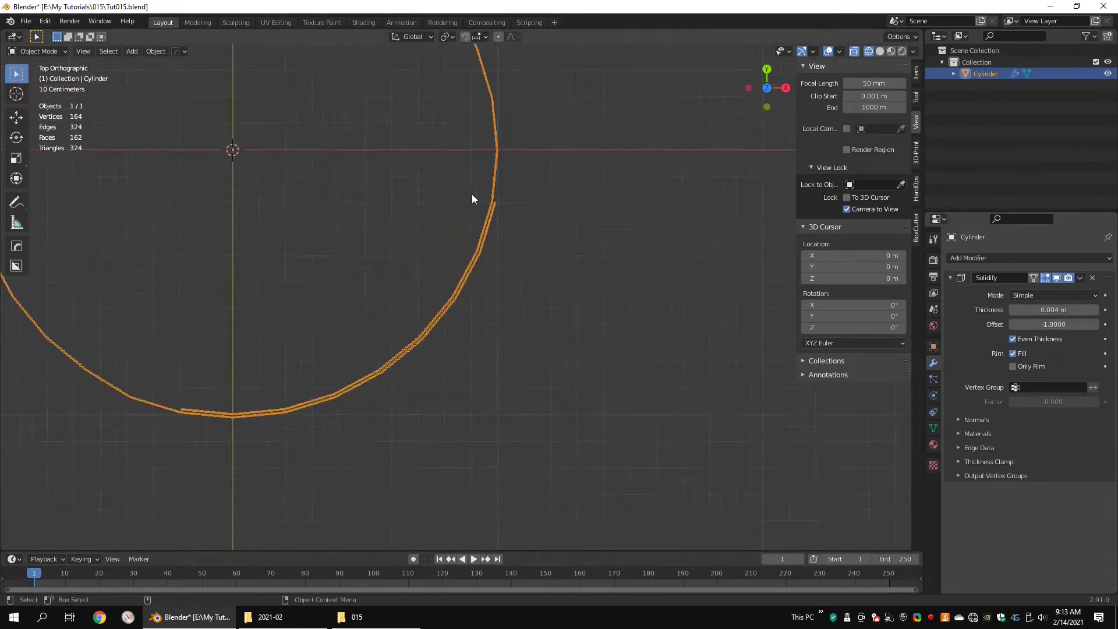
Step: Select the top and bottom rim edge loops plus the inner vertical end edge and set their mean crease to 1.00
{"action": "mouse_move", "coordinate": [472, 197]}
{"action": "middle_mouse_down"}
{"action": "mouse_move", "coordinate": [474, 242]}
{"action": "mouse_move", "coordinate": [439, 387]}
{"action": "middle_mouse_up"}
{"action": "key", "text": "shift+z"}
{"action": "key", "text": "Tab"}
{"action": "scroll", "coordinate": [439, 387], "scroll_direction": "up", "scroll_amount": 3}
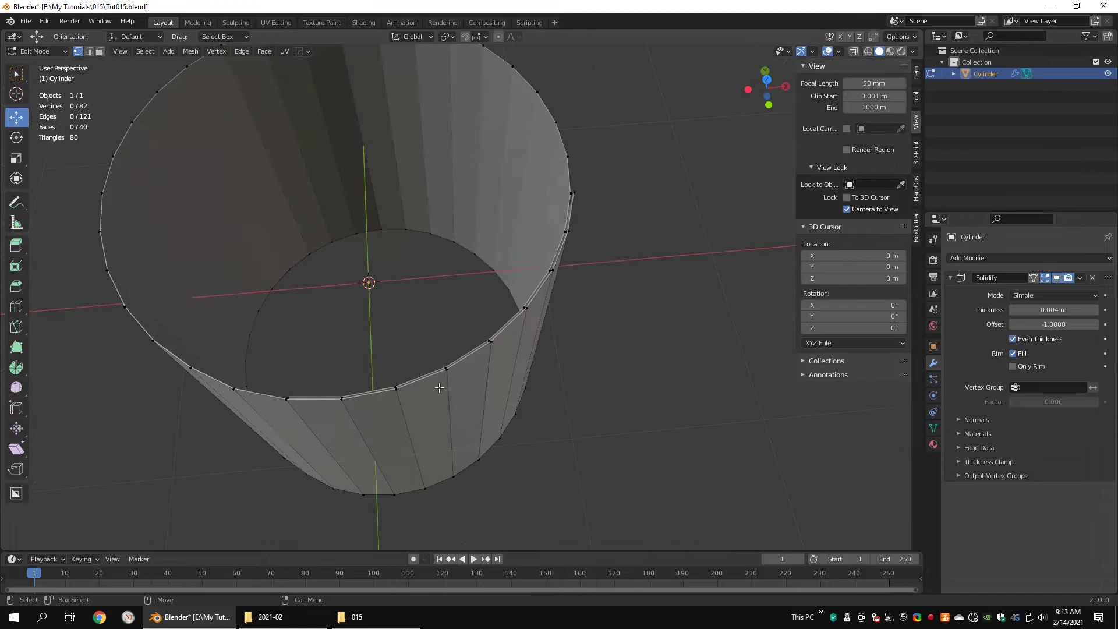
{"action": "double_click", "coordinate": [315, 403]}
{"action": "mouse_move", "coordinate": [525, 297]}
{"action": "middle_mouse_down"}
{"action": "mouse_move", "coordinate": [516, 331]}
{"action": "mouse_move", "coordinate": [491, 334]}
{"action": "middle_mouse_up"}
{"action": "key", "text": "shift+z"}
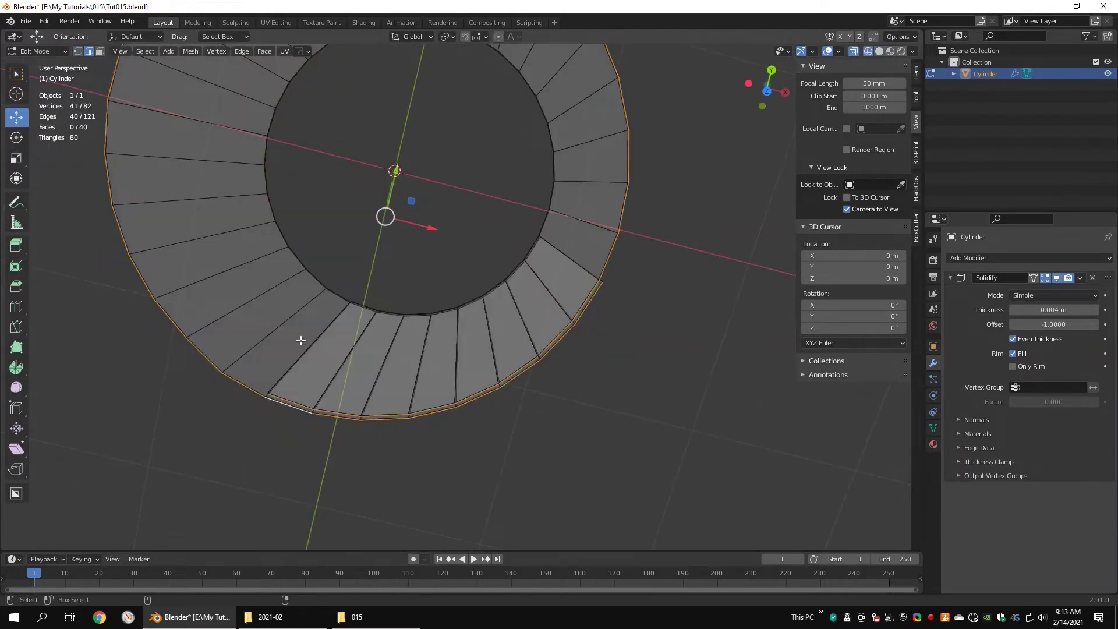
{"action": "left_click", "coordinate": [301, 341], "text": "shift"}
{"action": "mouse_move", "coordinate": [362, 373]}
{"action": "middle_mouse_down"}
{"action": "mouse_move", "coordinate": [356, 335]}
{"action": "mouse_move", "coordinate": [445, 306]}
{"action": "middle_mouse_up"}
{"action": "key", "text": "shift+z"}
{"action": "scroll", "coordinate": [372, 330], "scroll_direction": "up", "scroll_amount": 2}
{"action": "left_click_drag", "start_coordinate": [444, 307], "coordinate": [486, 291], "text": "alt"}
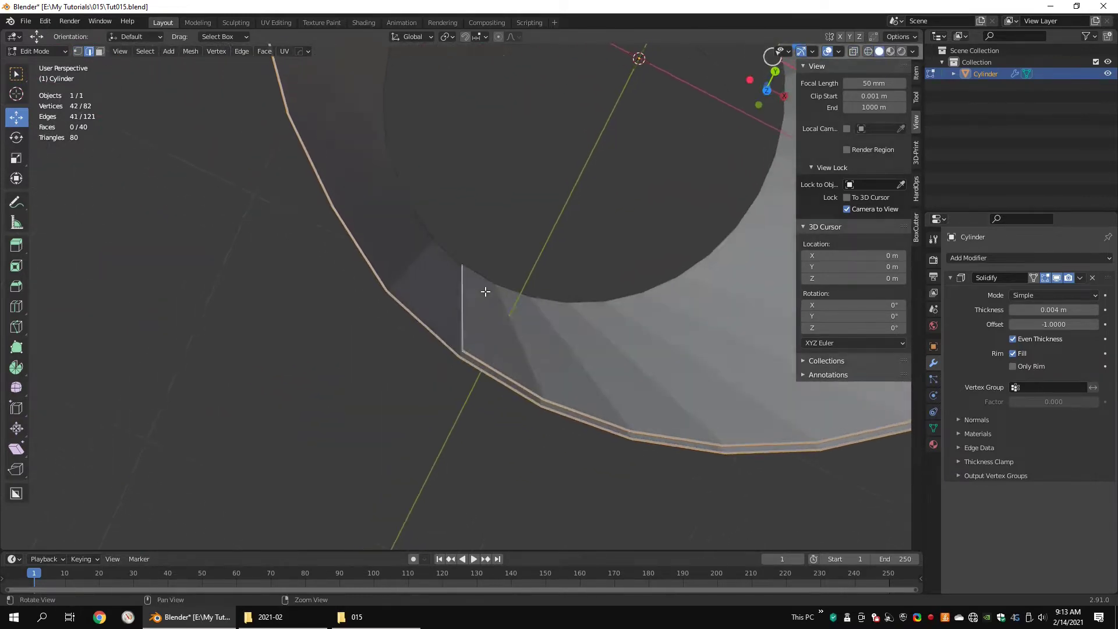
{"action": "key", "text": "alt+z"}
{"action": "left_click_drag", "start_coordinate": [459, 255], "coordinate": [469, 274], "text": "alt"}
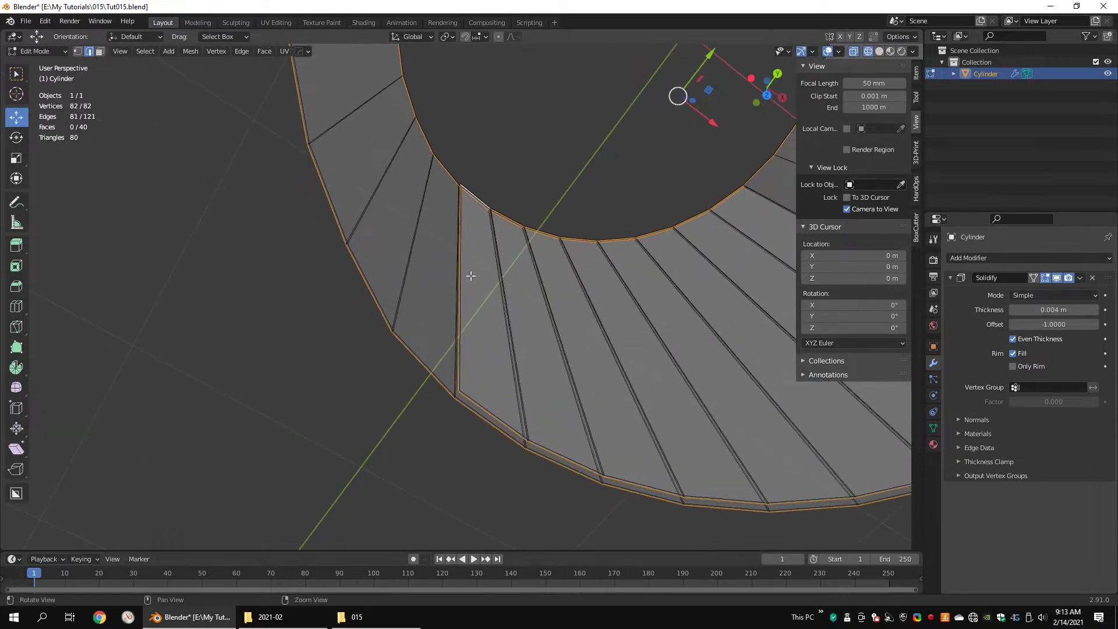
{"action": "right_click_drag", "start_coordinate": [469, 274], "coordinate": [599, 274], "text": "alt"}
{"action": "left_click_drag", "start_coordinate": [599, 274], "coordinate": [474, 265], "text": "alt"}
{"action": "middle_click_drag", "start_coordinate": [474, 265], "coordinate": [489, 303]}
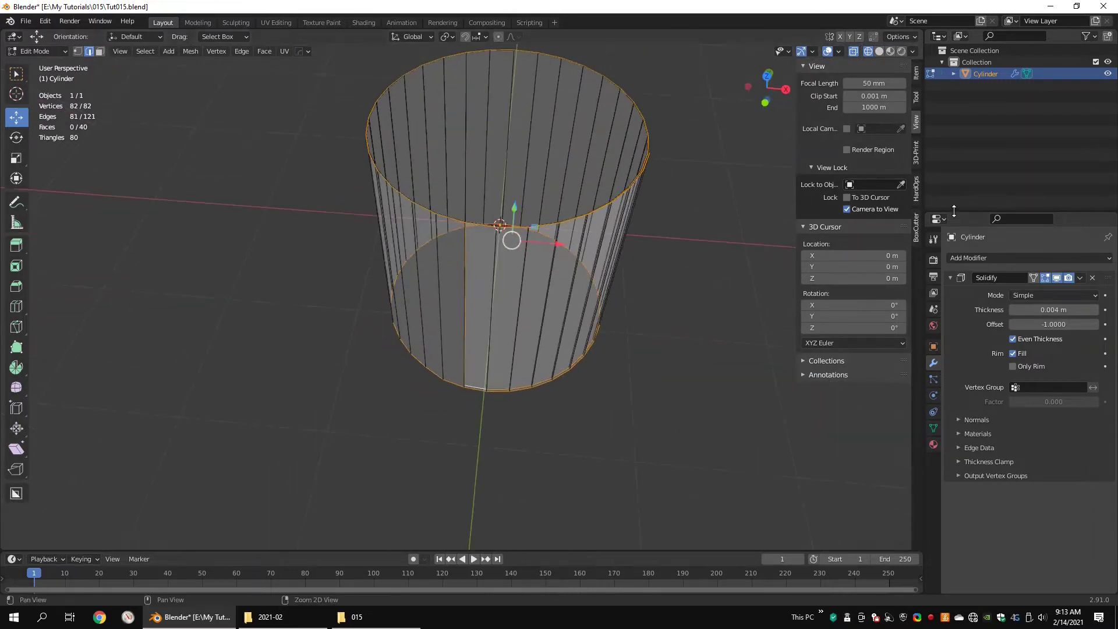
{"action": "left_click", "coordinate": [917, 77]}
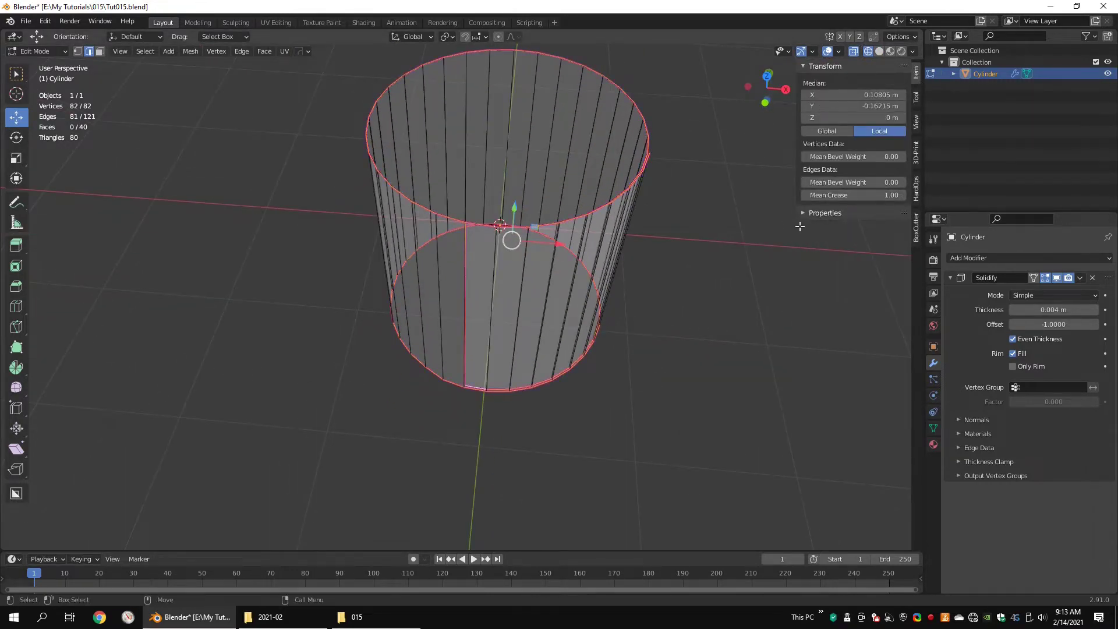
Step: Add a Subdivision modifier to the cylinder and move it above the Solidify modifier
{"action": "left_click_drag", "start_coordinate": [471, 224], "coordinate": [494, 248], "text": "alt"}
{"action": "right_click_drag", "start_coordinate": [494, 247], "coordinate": [582, 256], "text": "alt"}
{"action": "key", "text": "shift+z"}
{"action": "left_click_drag", "start_coordinate": [583, 256], "coordinate": [612, 304], "text": "alt"}
{"action": "key", "text": "Tab"}
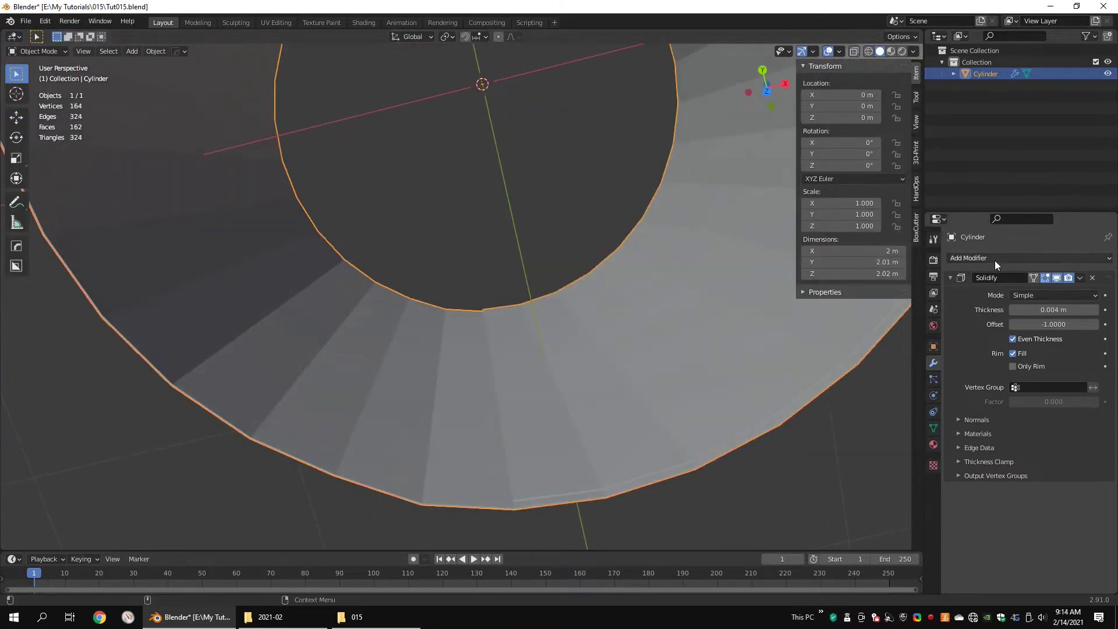
{"action": "left_click", "coordinate": [994, 259]}
{"action": "left_click", "coordinate": [882, 457]}
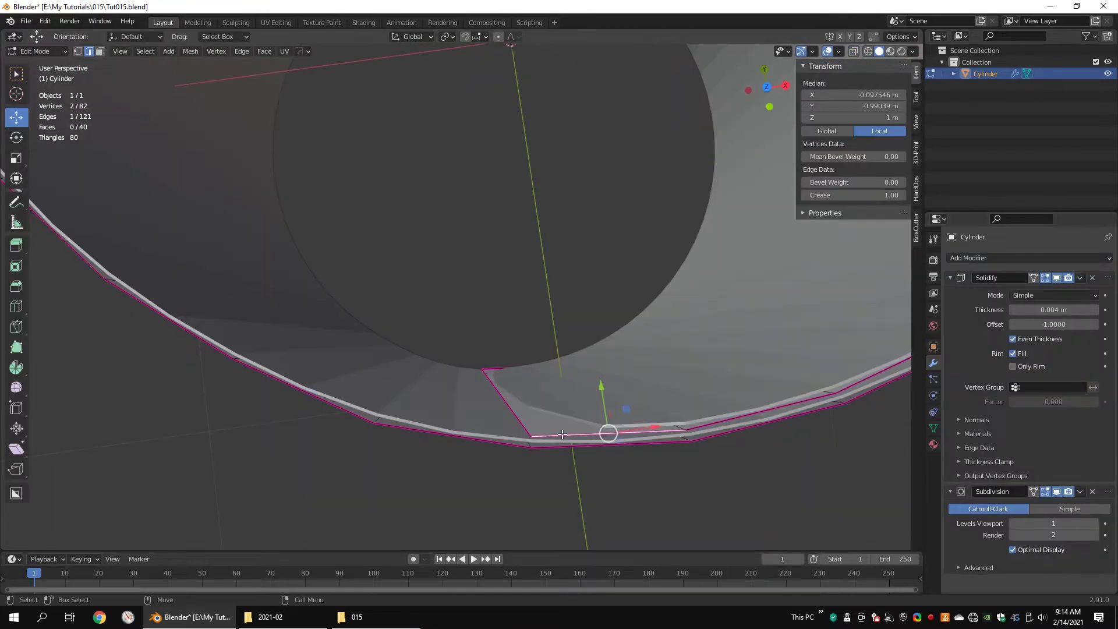
{"action": "left_click_drag", "start_coordinate": [1106, 280], "coordinate": [1116, 456]}
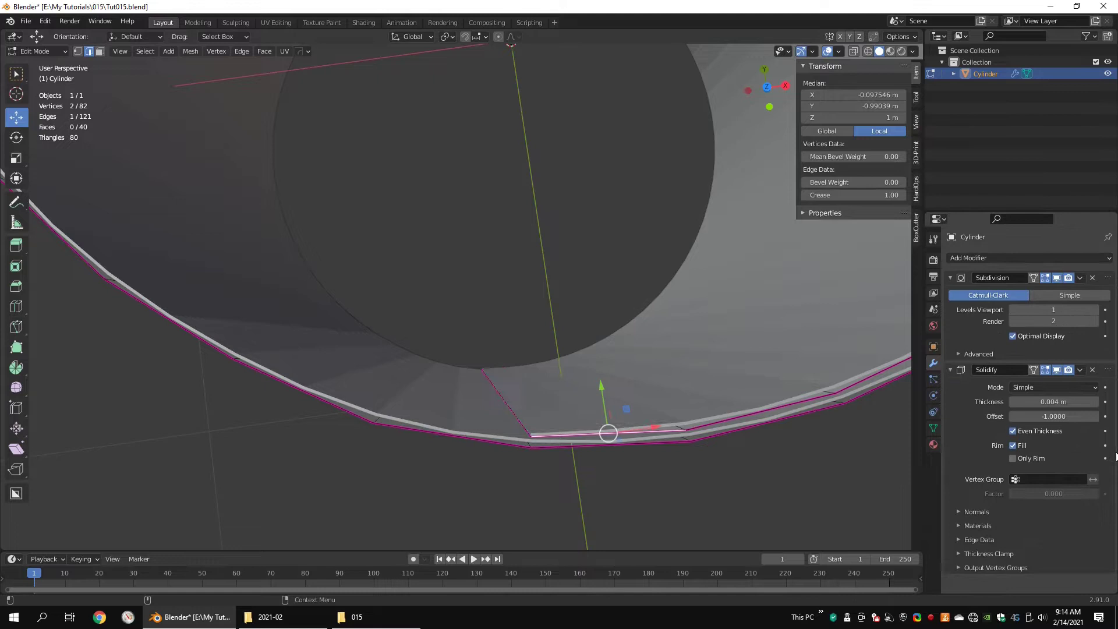
{"action": "scroll", "coordinate": [760, 394], "scroll_direction": "down", "scroll_amount": 4}
Step: Flatten the cylinder's top rim vertices to one height by scaling them to 0 along Z
{"action": "left_click", "coordinate": [761, 395]}
{"action": "middle_click_drag", "start_coordinate": [757, 391], "coordinate": [621, 305]}
{"action": "scroll", "coordinate": [592, 267], "scroll_direction": "down", "scroll_amount": 4}
{"action": "key", "text": "shift+z"}
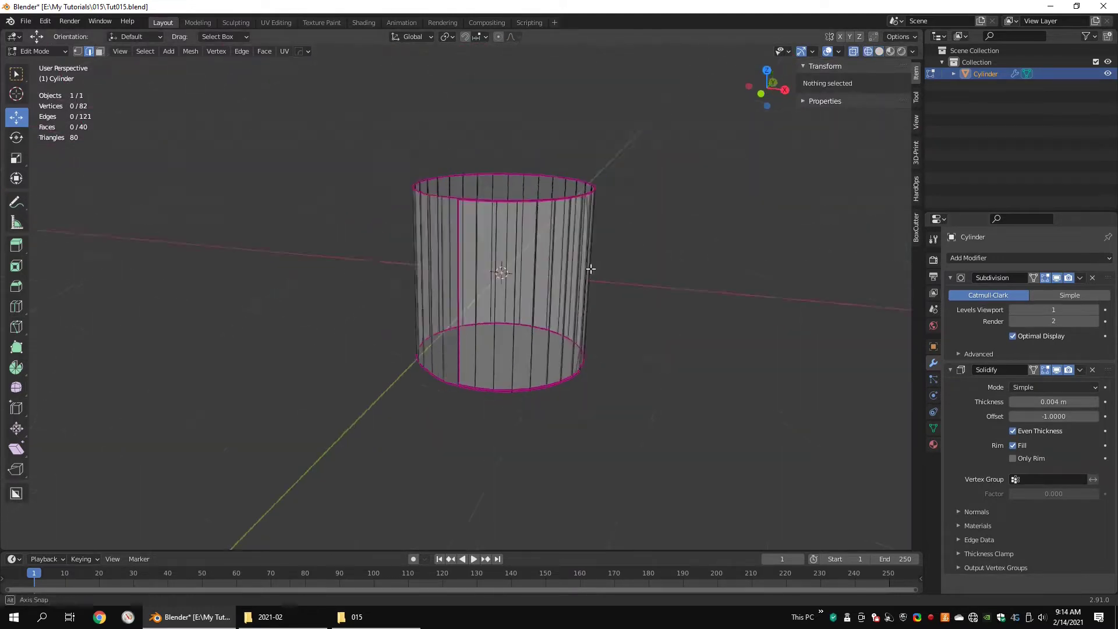
{"action": "middle_click_drag", "start_coordinate": [591, 268], "coordinate": [633, 239]}
{"action": "key", "text": "1"}
{"action": "left_click_drag", "start_coordinate": [621, 145], "coordinate": [310, 238]}
{"action": "key", "text": "KP_1"}
{"action": "scroll", "coordinate": [731, 262], "scroll_direction": "up", "scroll_amount": 3}
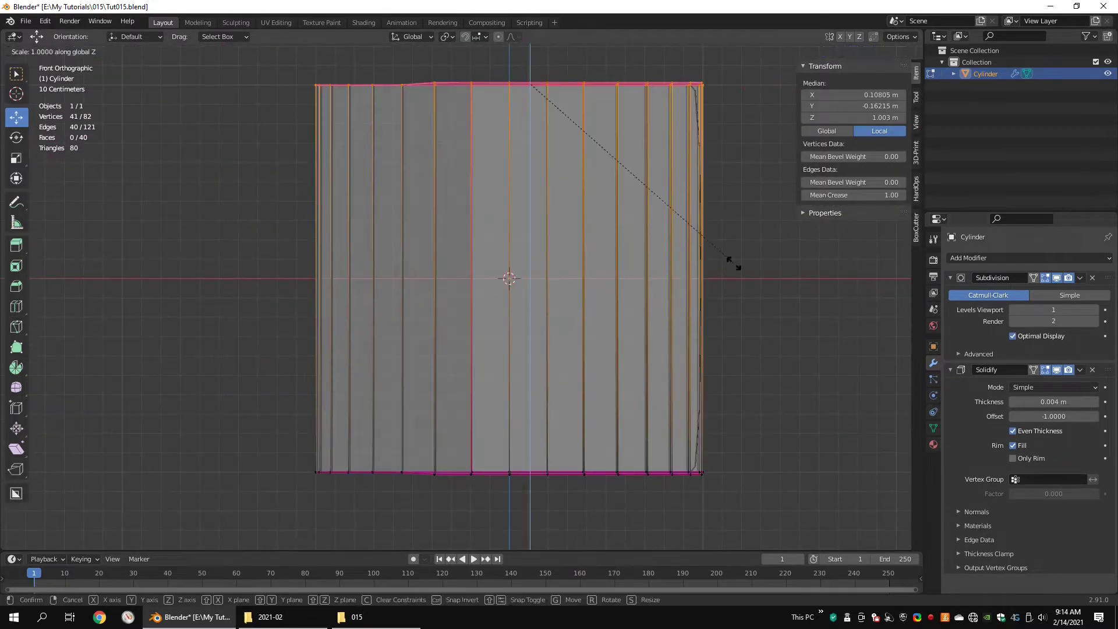
Step: Flatten the cylinder's bottom rim vertices to one height by scaling them to 0 along Z
{"action": "left_click_drag", "start_coordinate": [745, 427], "coordinate": [186, 495]}
{"action": "key", "text": "s"}
{"action": "key", "text": "z"}
{"action": "key", "text": "0"}
{"action": "key", "text": "Return"}
{"action": "scroll", "coordinate": [624, 312], "scroll_direction": "down", "scroll_amount": 3}
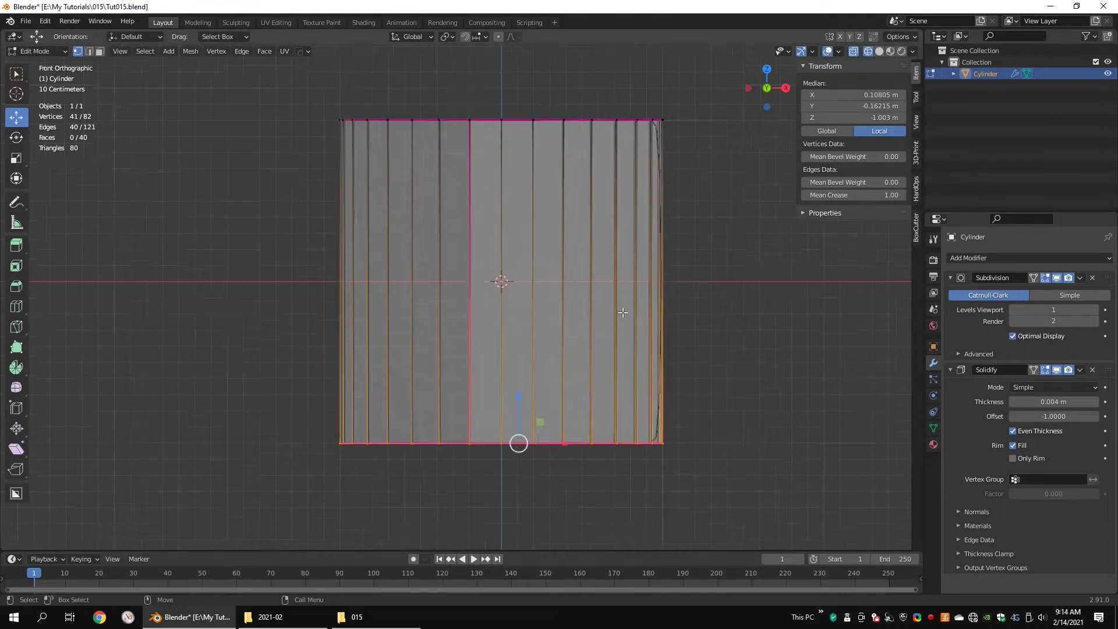
Step: Select the vertical end edge on the outer side of the overlap and set its crease to 1.00
{"action": "left_click_drag", "start_coordinate": [667, 128], "coordinate": [193, 539]}
{"action": "mouse_move", "coordinate": [658, 268]}
{"action": "middle_mouse_down"}
{"action": "mouse_move", "coordinate": [646, 259]}
{"action": "mouse_move", "coordinate": [513, 284]}
{"action": "mouse_move", "coordinate": [584, 316]}
{"action": "mouse_move", "coordinate": [529, 305]}
{"action": "mouse_move", "coordinate": [448, 317]}
{"action": "middle_mouse_up"}
{"action": "left_click", "coordinate": [646, 260]}
{"action": "scroll", "coordinate": [584, 316], "scroll_direction": "up", "scroll_amount": 4}
{"action": "key", "text": "shift+z"}
{"action": "key", "text": "2"}
{"action": "left_click", "coordinate": [466, 333]}
{"action": "scroll", "coordinate": [464, 329], "scroll_direction": "up", "scroll_amount": 3}
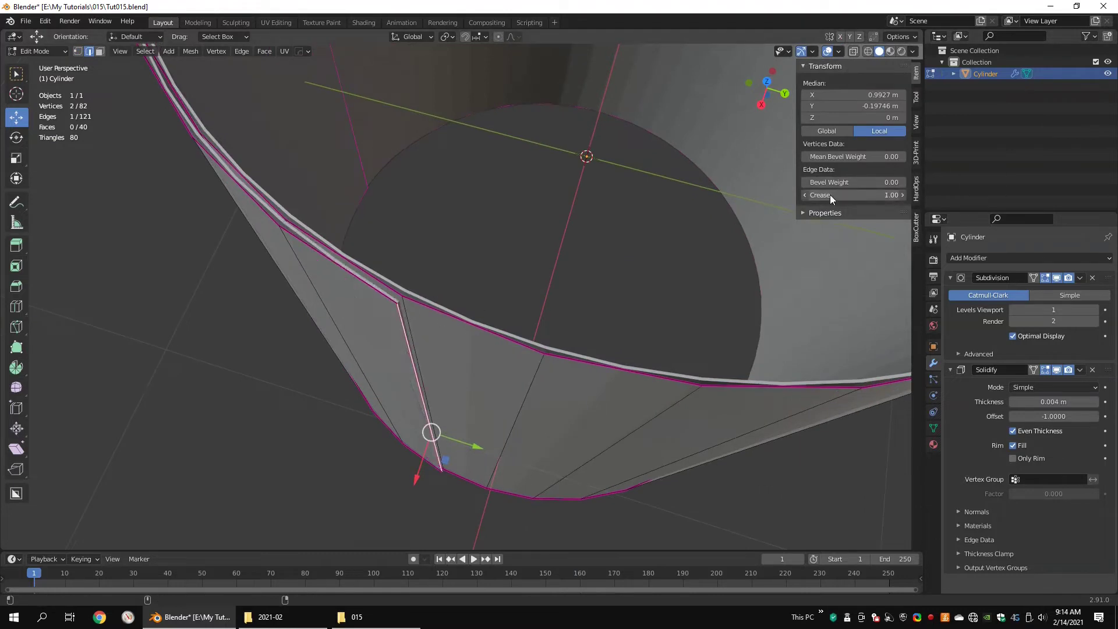
Step: Stretch the whole cylinder mesh along Z by a factor of about 2.9, making it about 5.8 m tall
{"action": "scroll", "coordinate": [454, 262], "scroll_direction": "down", "scroll_amount": 4}
{"action": "left_click", "coordinate": [406, 248]}
{"action": "middle_click_drag", "start_coordinate": [405, 247], "coordinate": [577, 255]}
{"action": "left_click", "coordinate": [694, 340]}
{"action": "scroll", "coordinate": [670, 331], "scroll_direction": "down", "scroll_amount": 4}
{"action": "middle_click_drag", "start_coordinate": [559, 303], "coordinate": [592, 258]}
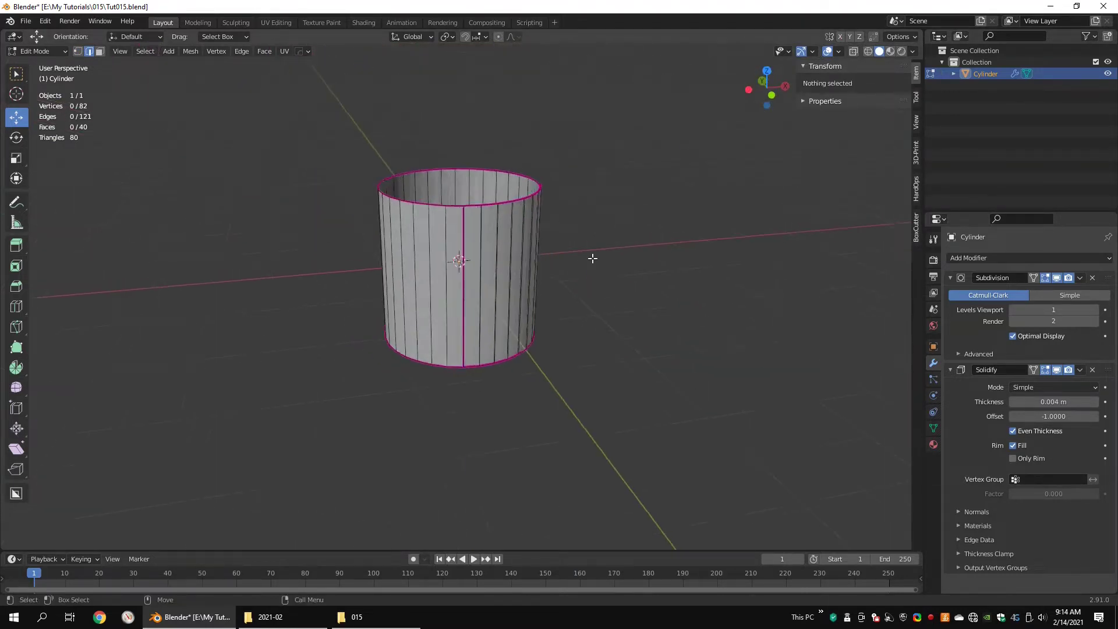
{"action": "key", "text": "alt+z"}
{"action": "left_click_drag", "start_coordinate": [557, 180], "coordinate": [298, 410]}
{"action": "key", "text": "s"}
{"action": "key", "text": "z"}
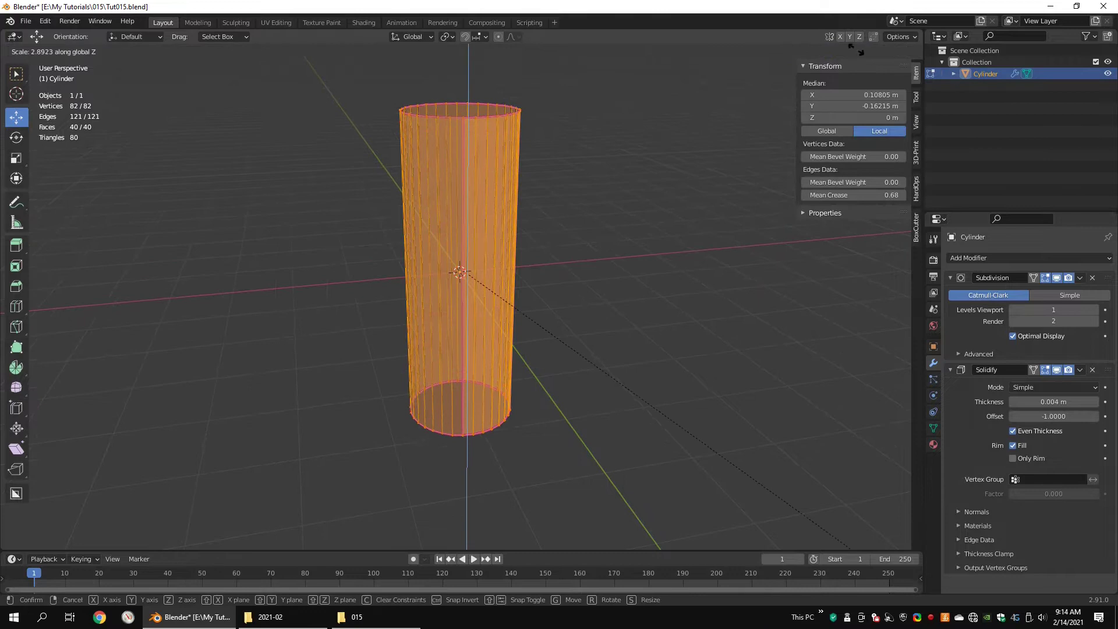
{"action": "left_click", "coordinate": [856, 51]}
{"action": "middle_click_drag", "start_coordinate": [559, 214], "coordinate": [508, 231]}
Step: Divide the cylinder wall with 21 evenly spaced horizontal loop cuts along its height
{"action": "key", "text": "alt+z"}
{"action": "scroll", "coordinate": [506, 235], "scroll_direction": "up", "scroll_amount": 20}
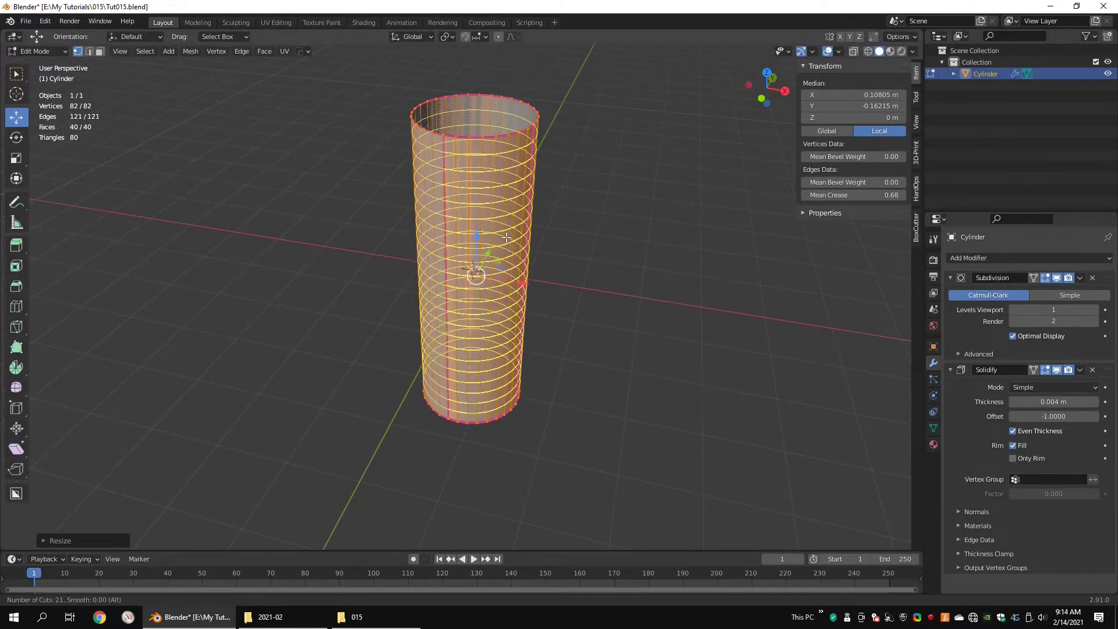
{"action": "left_click", "coordinate": [506, 237]}
{"action": "right_click", "coordinate": [506, 237]}
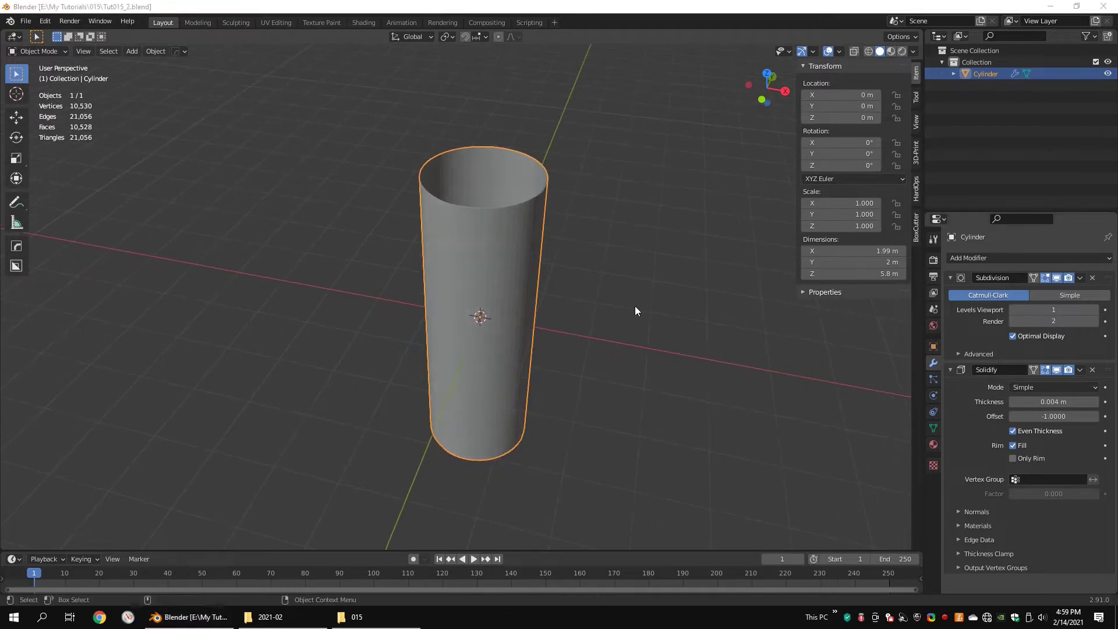
Step: Add a second cylinder at the origin in Object Mode, with 200 vertices, radius 1 m and depth 2 m
{"action": "key", "text": "shift+a"}
{"action": "mouse_move", "coordinate": [665, 265]}
{"action": "left_click", "coordinate": [833, 321]}
{"action": "left_click", "coordinate": [65, 543]}
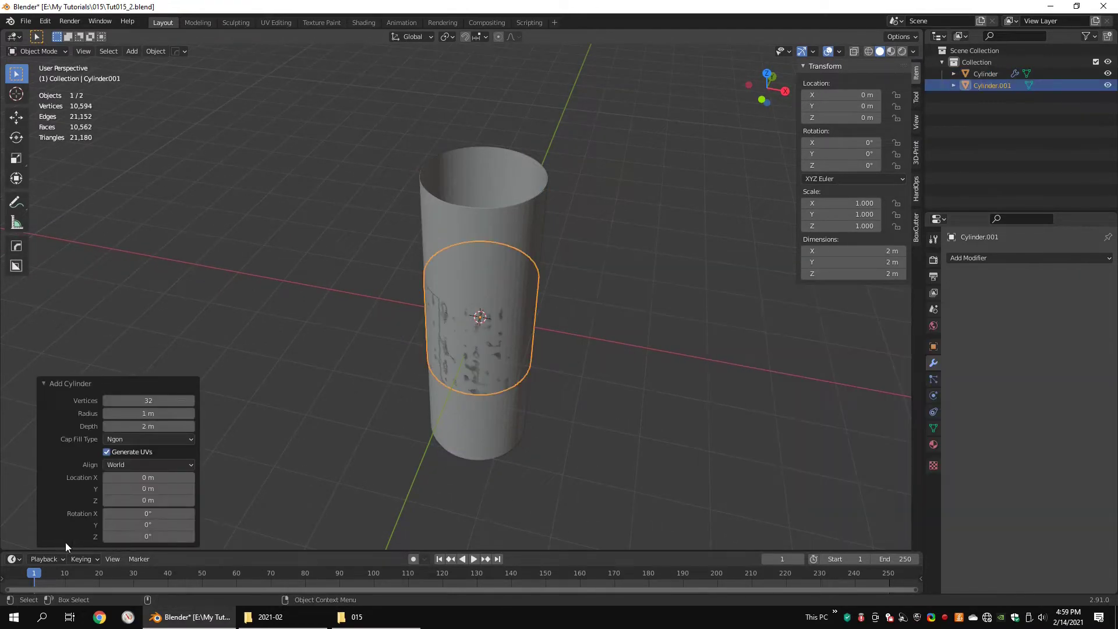
Step: Scale the new cylinder's mesh in Edit Mode by about 1.078 so it surrounds the bag wall
{"action": "key", "text": "Tab"}
{"action": "key", "text": "shift+z"}
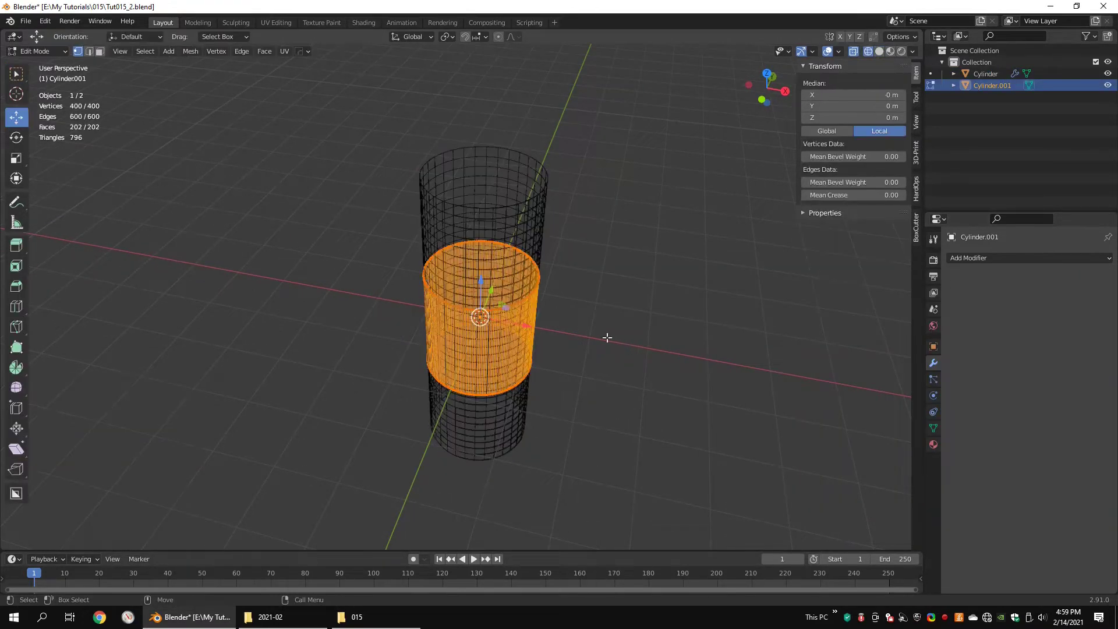
{"action": "key", "text": "ctrl+alt+q"}
{"action": "key", "text": "ctrl+alt+q"}
{"action": "scroll", "coordinate": [687, 291], "scroll_direction": "up", "scroll_amount": 4}
{"action": "key", "text": "s"}
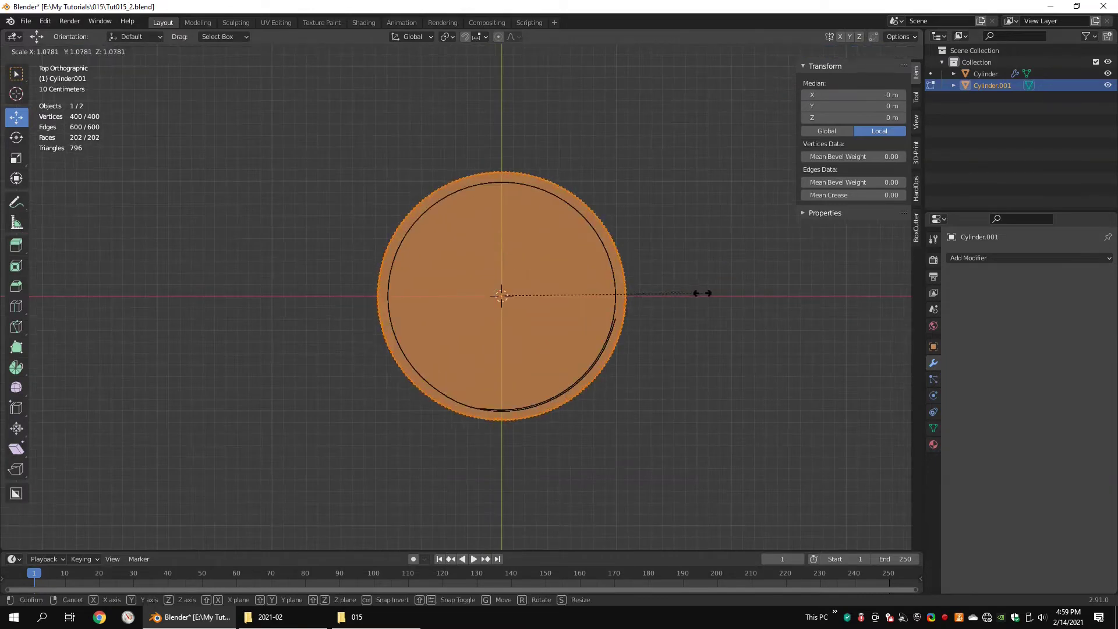
{"action": "left_click", "coordinate": [703, 293]}
Step: Isolate the new cylinder, inset both end caps by about 0.074 m and delete the inner cap faces
{"action": "middle_click_drag", "start_coordinate": [702, 293], "coordinate": [608, 313]}
{"action": "key", "text": "shift+z"}
{"action": "key", "text": "slash"}
{"action": "right_click", "coordinate": [696, 314]}
{"action": "left_click", "coordinate": [663, 365]}
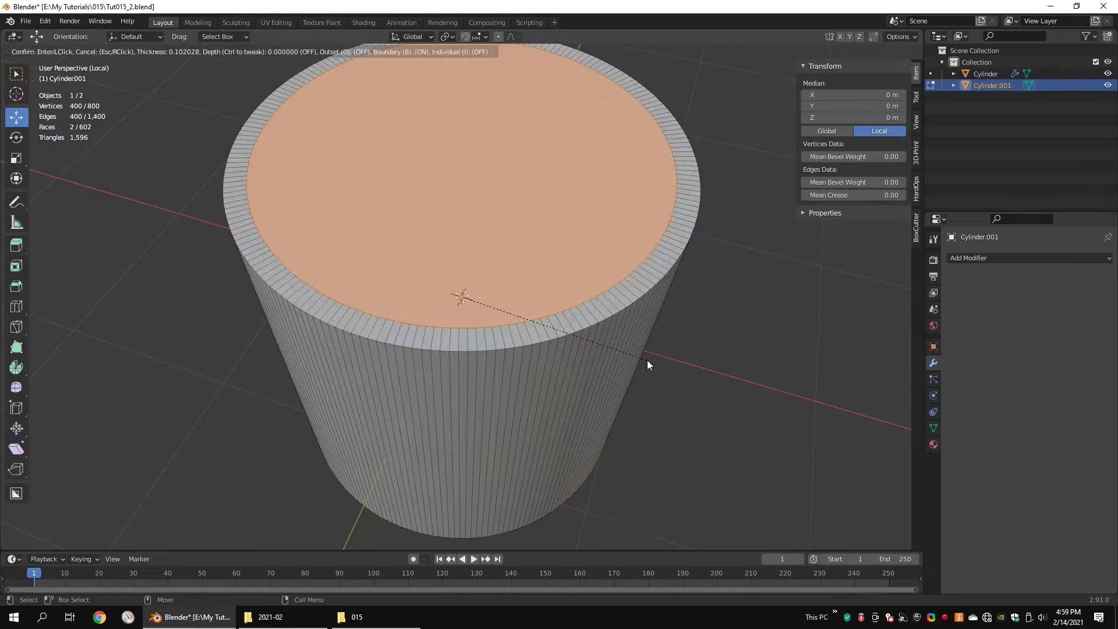
{"action": "left_click", "coordinate": [635, 379]}
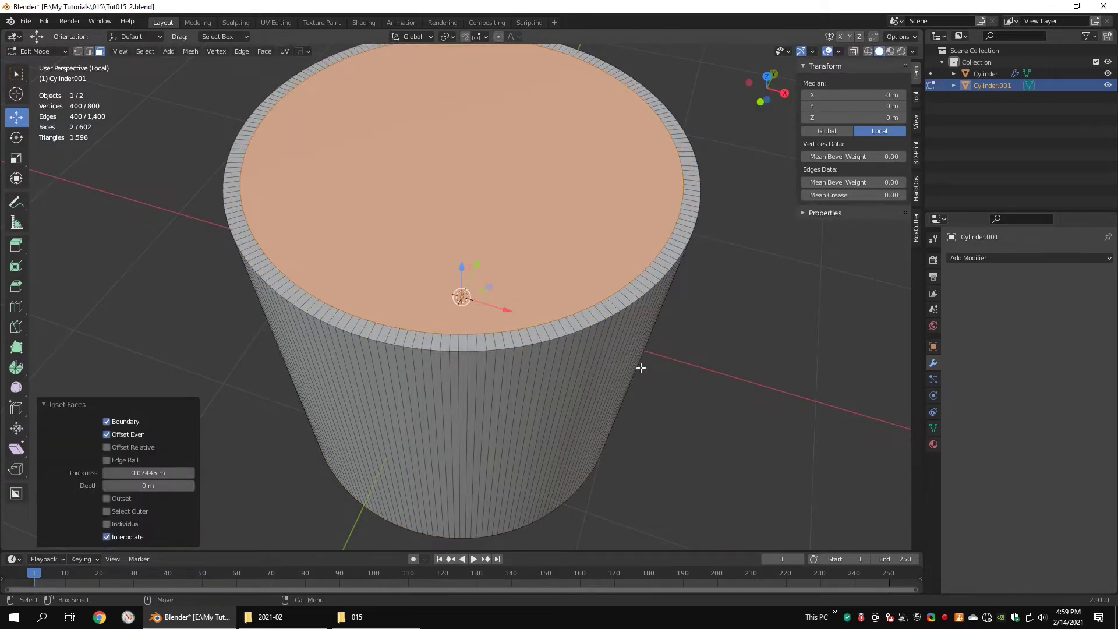
{"action": "key", "text": "x"}
{"action": "left_click", "coordinate": [640, 368]}
{"action": "middle_click_drag", "start_coordinate": [639, 369], "coordinate": [634, 408]}
Step: Bridge the inner edge loops at both ends to form the ring's inside wall
{"action": "left_click", "coordinate": [589, 368], "text": "alt"}
{"action": "key", "text": "ctrl+z"}
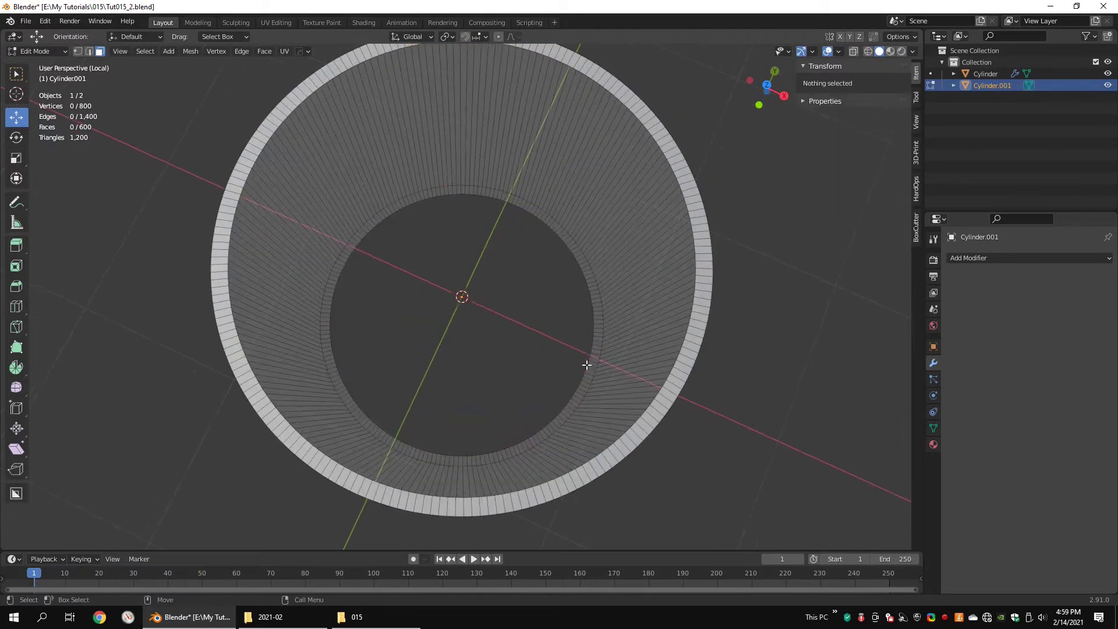
{"action": "middle_click_drag", "start_coordinate": [610, 396], "coordinate": [510, 405]}
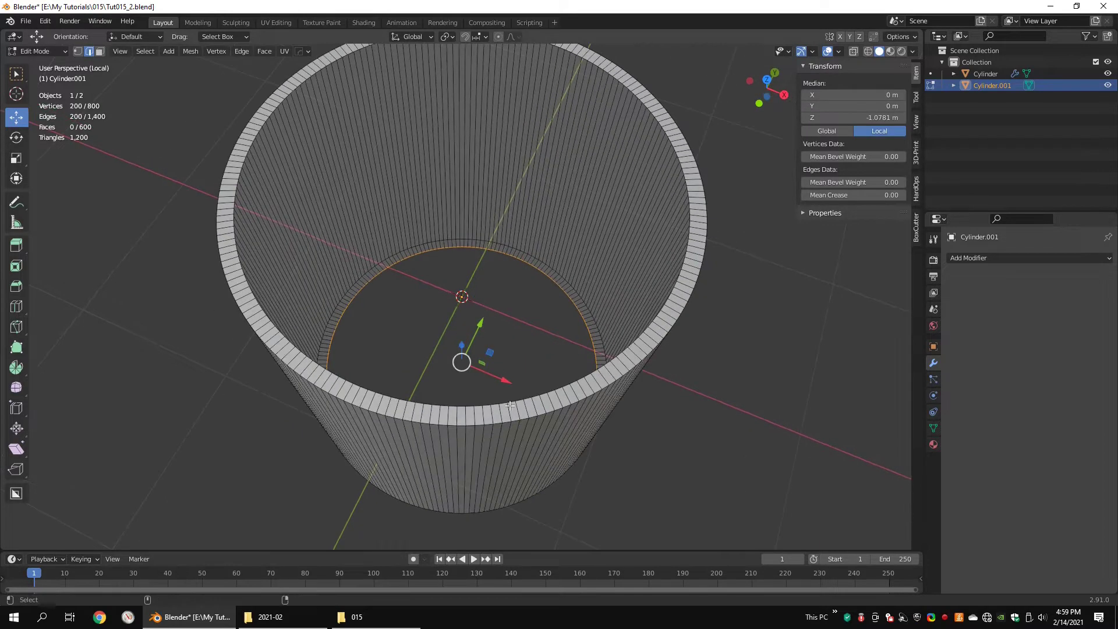
{"action": "right_click", "coordinate": [568, 377]}
{"action": "left_click", "coordinate": [554, 321]}
{"action": "scroll", "coordinate": [553, 348], "scroll_direction": "down", "scroll_amount": 5}
{"action": "middle_click_drag", "start_coordinate": [553, 350], "coordinate": [595, 294]}
Step: Flatten the hollow cylinder along Z to a ring about 0.05 m high and return to the full scene in Object Mode
{"action": "key", "text": "shift+z"}
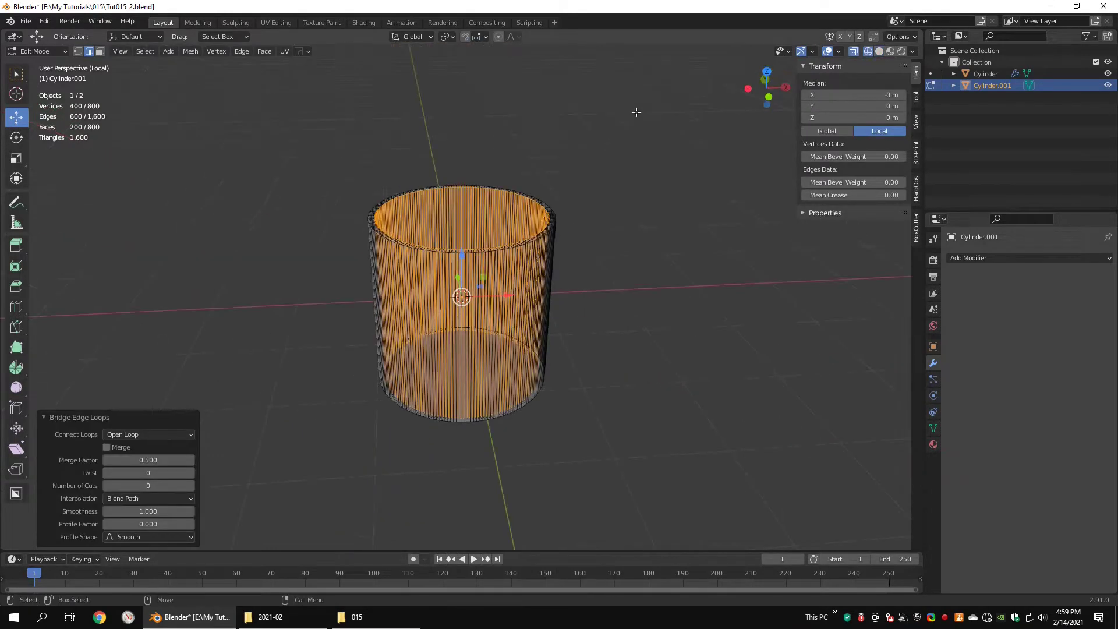
{"action": "key", "text": "a"}
{"action": "key", "text": "s"}
{"action": "key", "text": "z"}
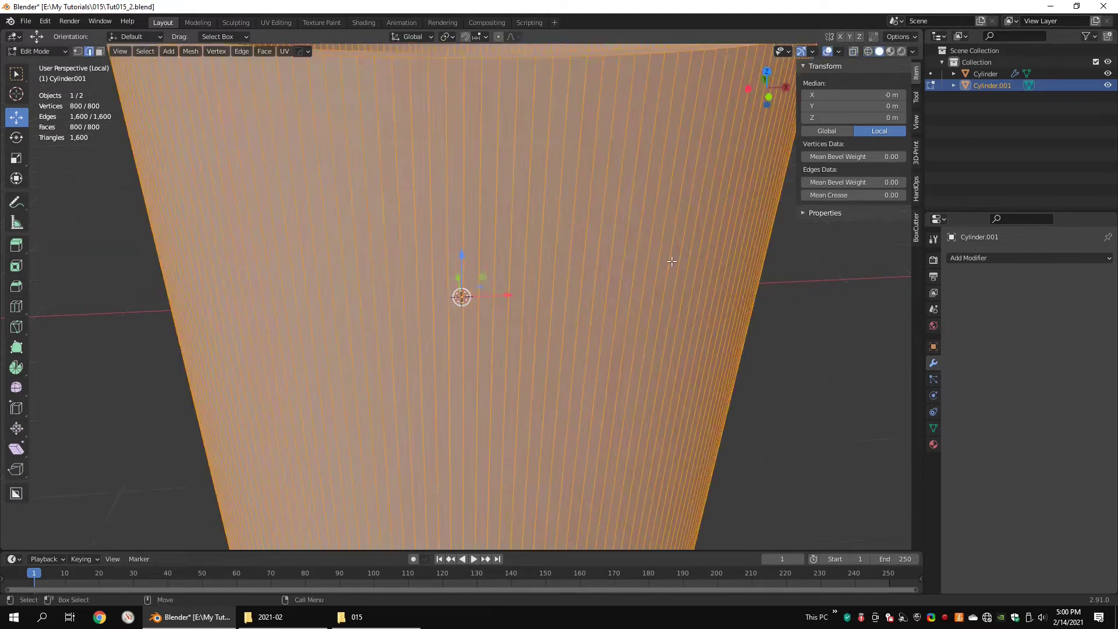
{"action": "left_click", "coordinate": [463, 300]}
{"action": "key", "text": "Tab"}
{"action": "key", "text": "KP_Divide"}
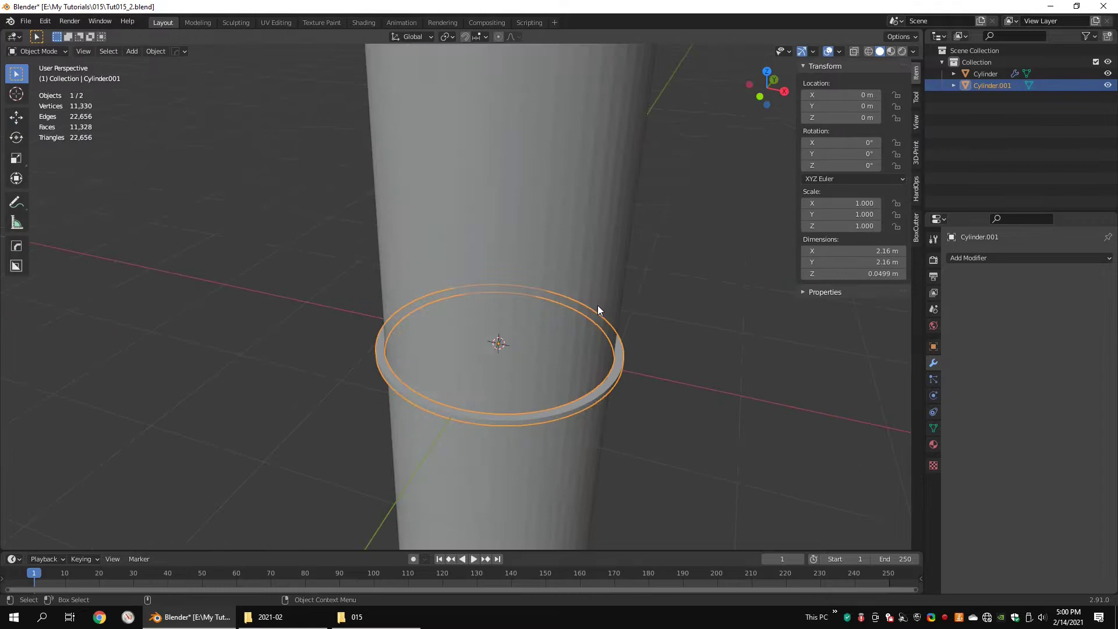
Step: Enlarge the ring to about 2.23 m across so it clears the bag wall, and apply its scale
{"action": "key", "text": "ctrl+alt+q"}
{"action": "key", "text": "ctrl+alt+q"}
{"action": "key", "text": "KP_7"}
{"action": "key", "text": "shift+z"}
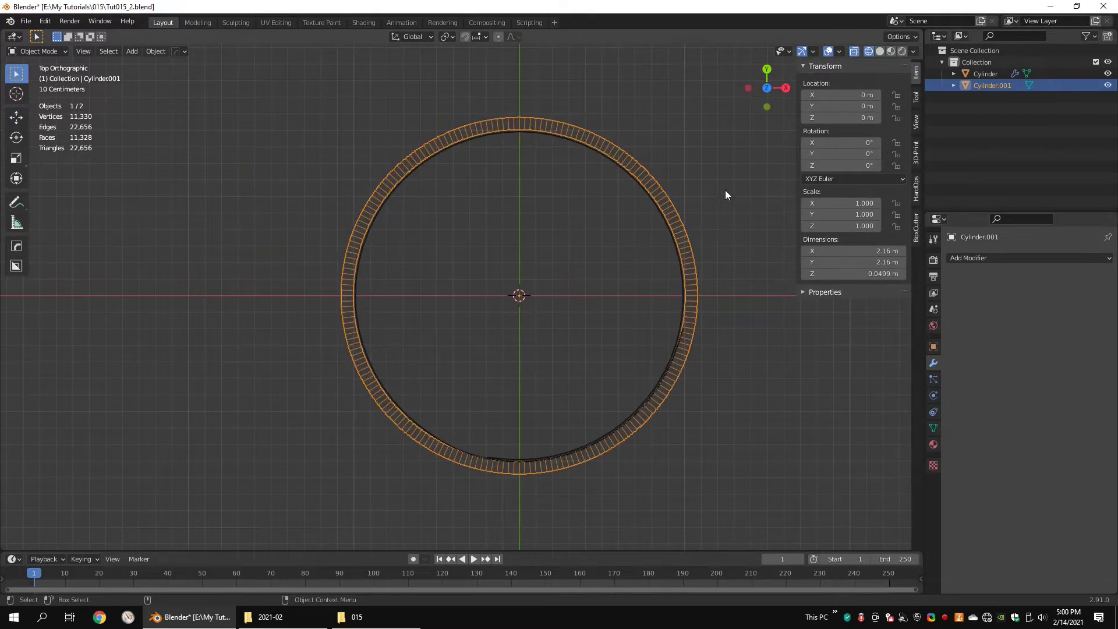
{"action": "key", "text": "s"}
{"action": "left_click", "coordinate": [733, 189]}
{"action": "middle_click_drag", "start_coordinate": [606, 311], "coordinate": [582, 288]}
{"action": "key", "text": "ctrl+a"}
{"action": "key", "text": "s"}
Step: Move the ring up along Z by about 1.94 m, near the top of the bag wall
{"action": "key", "text": "shift+space"}
{"action": "key", "text": "g"}
{"action": "left_click_drag", "start_coordinate": [495, 313], "coordinate": [506, 135]}
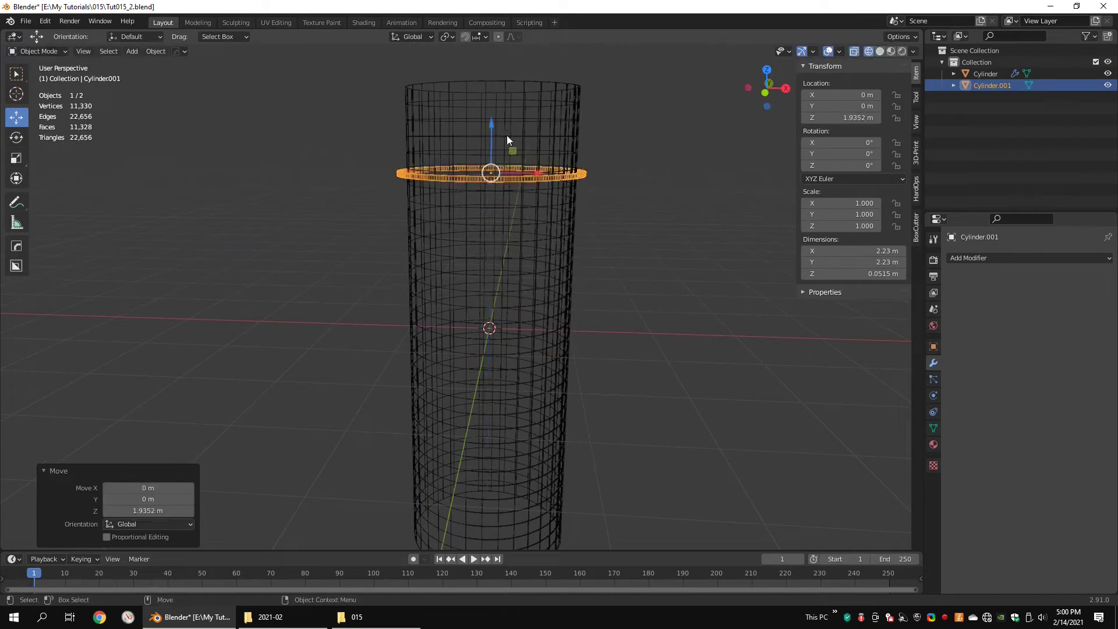
{"action": "key", "text": "shift+z"}
Step: Duplicate the ring and move the copy down about 4.67 m along Z, near the bag's lower rim
{"action": "mouse_move", "coordinate": [599, 170]}
{"action": "middle_mouse_down"}
{"action": "mouse_move", "coordinate": [590, 220]}
{"action": "mouse_move", "coordinate": [593, 171]}
{"action": "middle_mouse_up"}
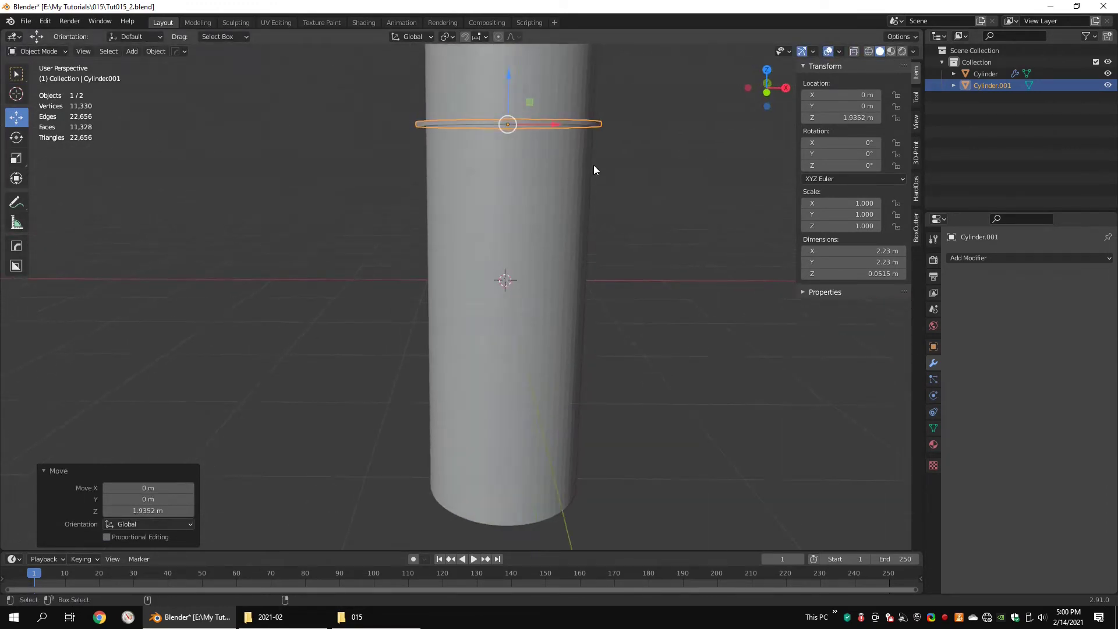
{"action": "left_click", "coordinate": [565, 433]}
{"action": "middle_click_drag", "start_coordinate": [565, 432], "coordinate": [580, 269]}
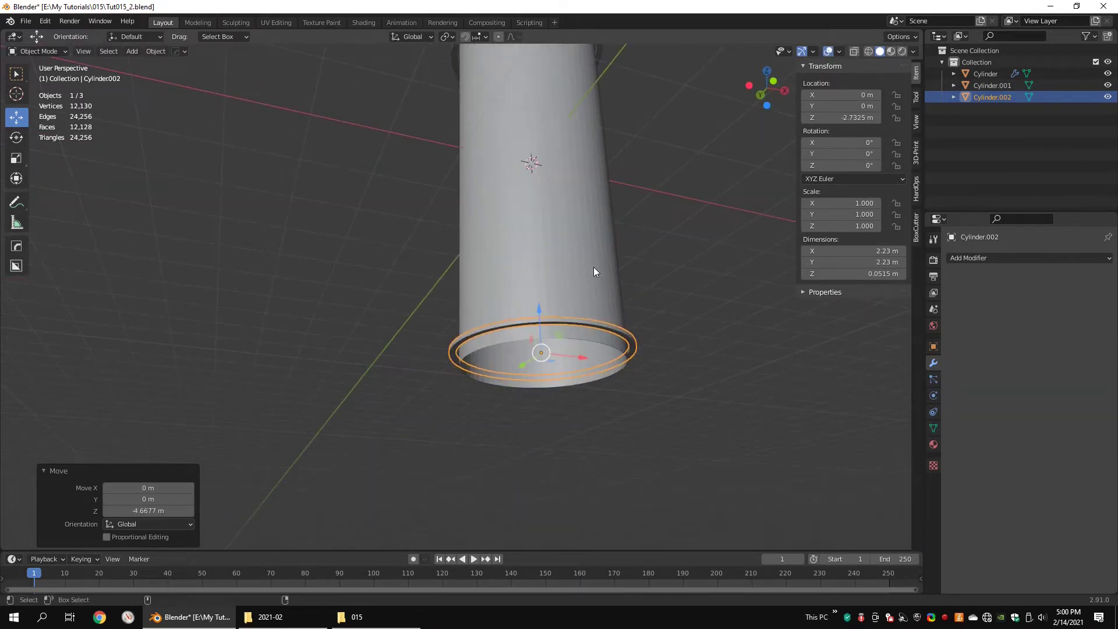
Step: Duplicate the lower ring in place and shrink the copy to about 1.94 m across so it fits inside the bag wall
{"action": "key", "text": "shift+d"}
{"action": "right_click", "coordinate": [595, 267]}
{"action": "left_click", "coordinate": [704, 270]}
{"action": "key", "text": "ctrl+alt+q"}
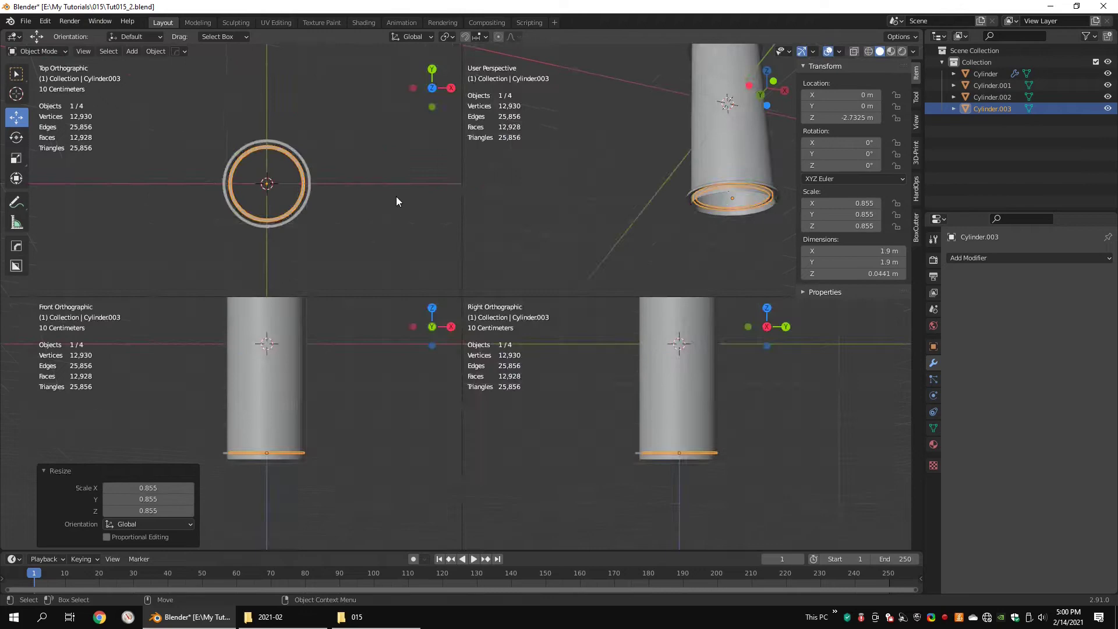
{"action": "key", "text": "ctrl+alt+q"}
{"action": "key", "text": "shift+z"}
{"action": "scroll", "coordinate": [623, 255], "scroll_direction": "up", "scroll_amount": 4}
{"action": "middle_click_drag", "start_coordinate": [623, 255], "coordinate": [464, 253], "text": "shift"}
{"action": "scroll", "coordinate": [641, 268], "scroll_direction": "up", "scroll_amount": 3}
{"action": "key", "text": "s"}
{"action": "left_click", "coordinate": [738, 280]}
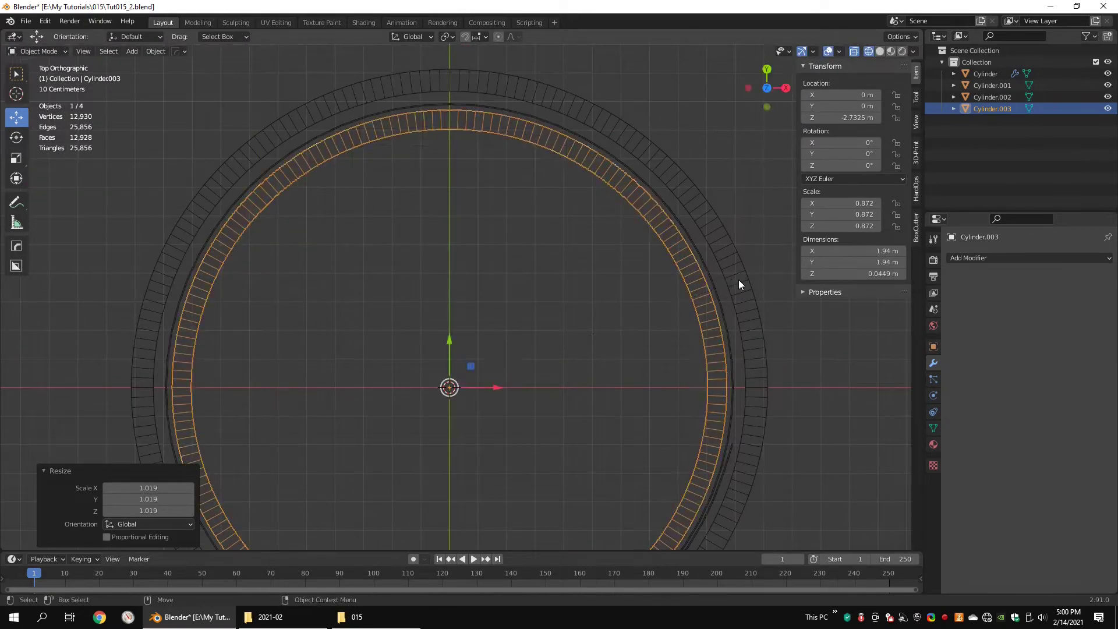
Step: Delete the loop of faces on the upper side of the inner ring
{"action": "mouse_move", "coordinate": [738, 281]}
{"action": "middle_mouse_down"}
{"action": "mouse_move", "coordinate": [619, 168]}
{"action": "mouse_move", "coordinate": [600, 236]}
{"action": "middle_mouse_up"}
{"action": "key", "text": "shift+z"}
{"action": "scroll", "coordinate": [521, 396], "scroll_direction": "up", "scroll_amount": 3}
{"action": "key", "text": "Tab"}
{"action": "middle_click_drag", "start_coordinate": [522, 402], "coordinate": [549, 307]}
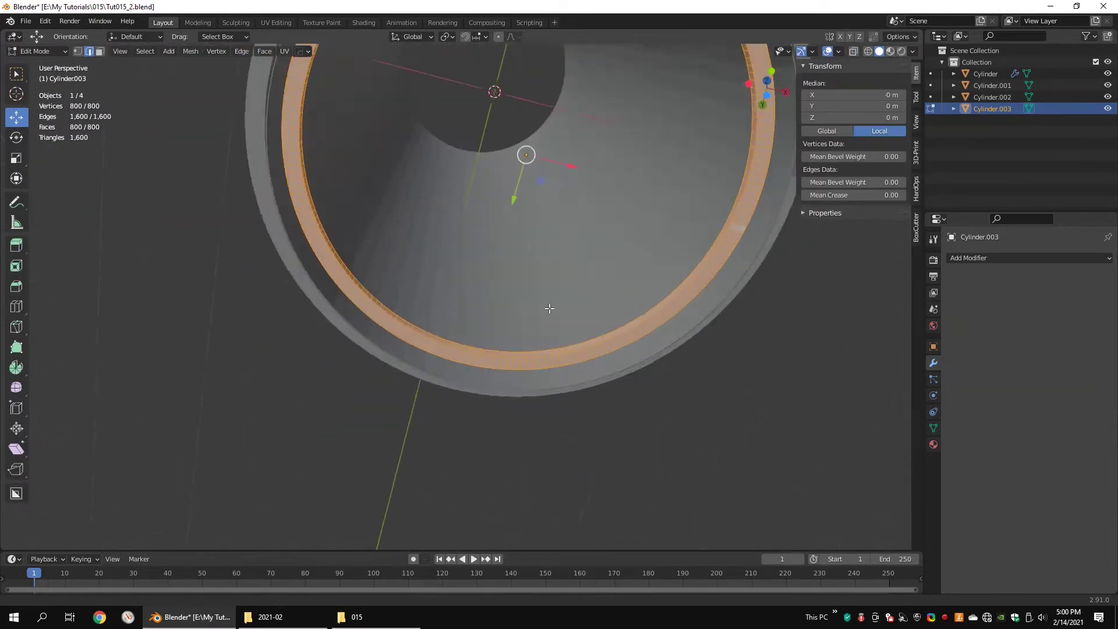
{"action": "scroll", "coordinate": [492, 352], "scroll_direction": "up", "scroll_amount": 3}
{"action": "middle_click_drag", "start_coordinate": [485, 343], "coordinate": [506, 230]}
{"action": "left_click", "coordinate": [499, 477]}
{"action": "key", "text": "3"}
{"action": "left_click", "coordinate": [504, 475], "text": "alt"}
{"action": "scroll", "coordinate": [547, 215], "scroll_direction": "down", "scroll_amount": 4}
{"action": "key", "text": "shift+z"}
{"action": "scroll", "coordinate": [476, 232], "scroll_direction": "down", "scroll_amount": 2}
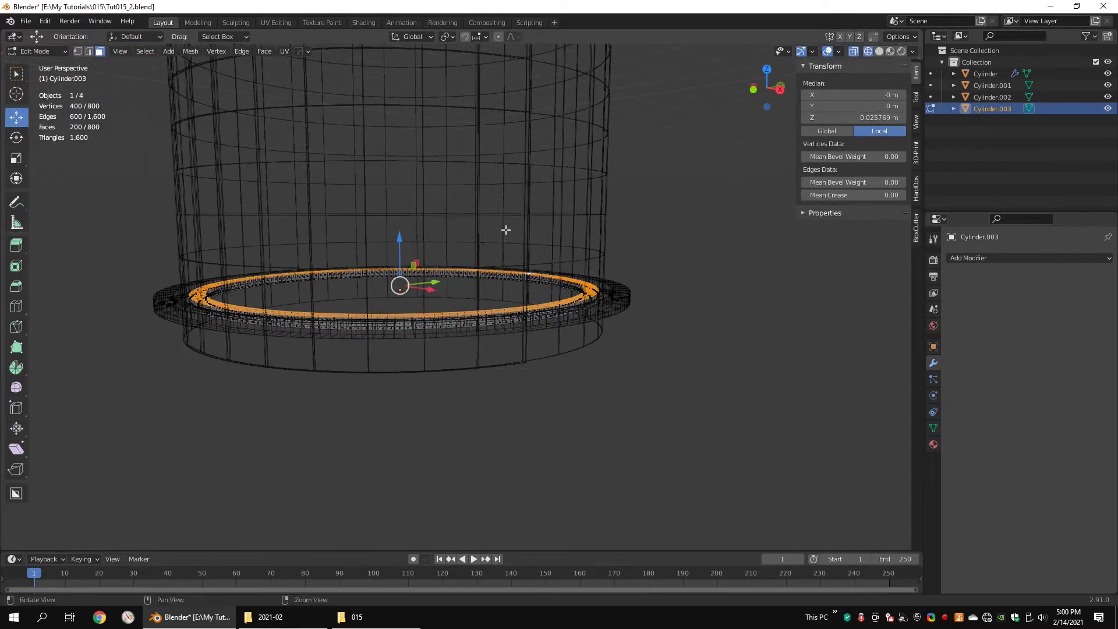
{"action": "key", "text": "x"}
{"action": "left_click", "coordinate": [506, 230]}
Step: Raise the inner ring's upper outer edge loop about 0.63 m along Z to form a tall wall
{"action": "left_click_drag", "start_coordinate": [506, 230], "coordinate": [490, 259], "text": "alt"}
{"action": "left_click", "coordinate": [400, 255], "text": "alt"}
{"action": "scroll", "coordinate": [408, 257], "scroll_direction": "up", "scroll_amount": 3}
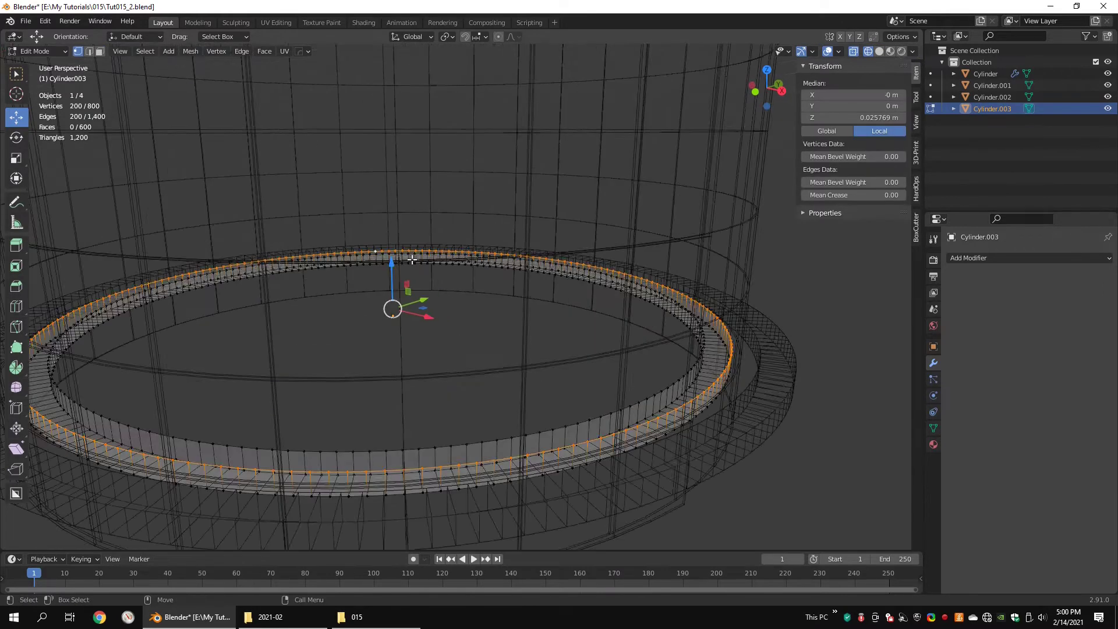
{"action": "key", "text": "shift+z"}
{"action": "mouse_move", "coordinate": [501, 265]}
{"action": "middle_mouse_down"}
{"action": "mouse_move", "coordinate": [534, 235]}
{"action": "mouse_move", "coordinate": [489, 303]}
{"action": "middle_mouse_up"}
{"action": "left_click_drag", "start_coordinate": [389, 266], "coordinate": [418, 156]}
{"action": "left_click_drag", "start_coordinate": [438, 115], "coordinate": [441, 112]}
{"action": "middle_click_drag", "start_coordinate": [441, 116], "coordinate": [495, 157]}
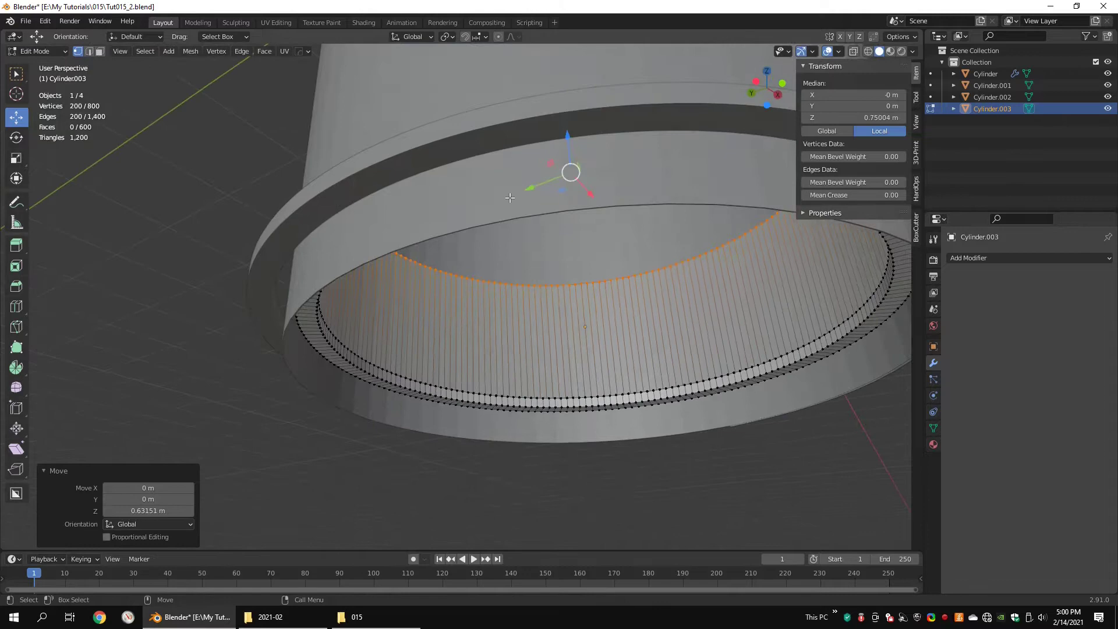
Step: Isolate the inner ring and fill its inner edge loop at local Z 0.025769 m with a face
{"action": "key", "text": "KP_Divide"}
{"action": "middle_click_drag", "start_coordinate": [457, 236], "coordinate": [476, 160]}
{"action": "scroll", "coordinate": [300, 409], "scroll_direction": "up", "scroll_amount": 2}
{"action": "key", "text": "2"}
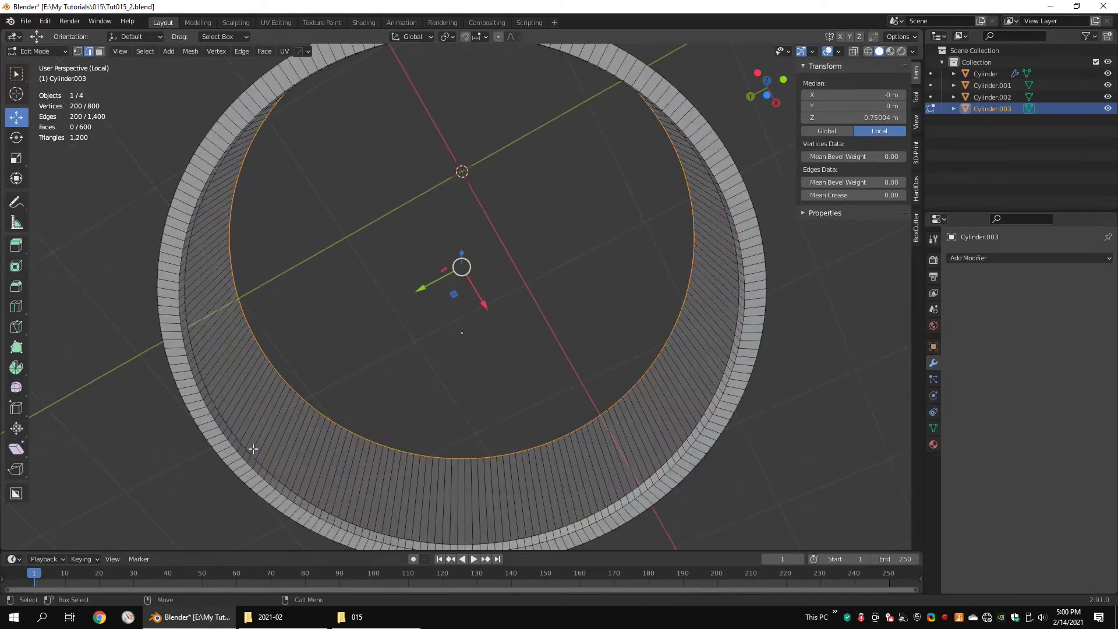
{"action": "key", "text": "f"}
Step: Scale the filled base face by 1.029 to narrow the rim around it
{"action": "scroll", "coordinate": [462, 315], "scroll_direction": "down", "scroll_amount": 4}
{"action": "middle_click_drag", "start_coordinate": [539, 299], "coordinate": [514, 290]}
{"action": "scroll", "coordinate": [559, 204], "scroll_direction": "up", "scroll_amount": 4}
{"action": "scroll", "coordinate": [573, 230], "scroll_direction": "down", "scroll_amount": 4}
{"action": "scroll", "coordinate": [514, 291], "scroll_direction": "up", "scroll_amount": 4}
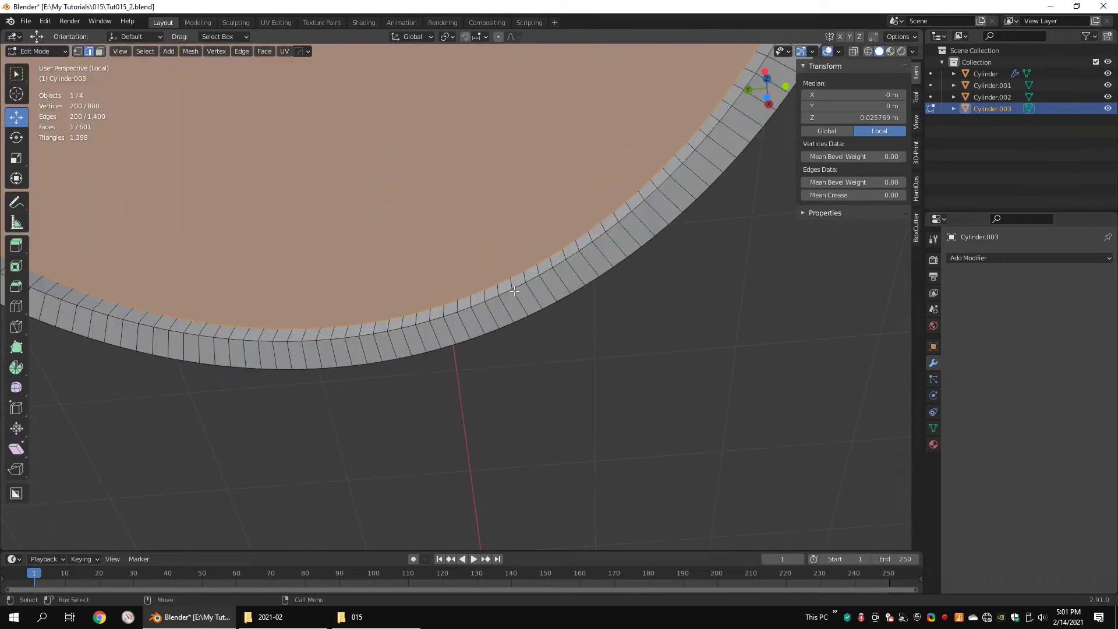
{"action": "left_click", "coordinate": [557, 286]}
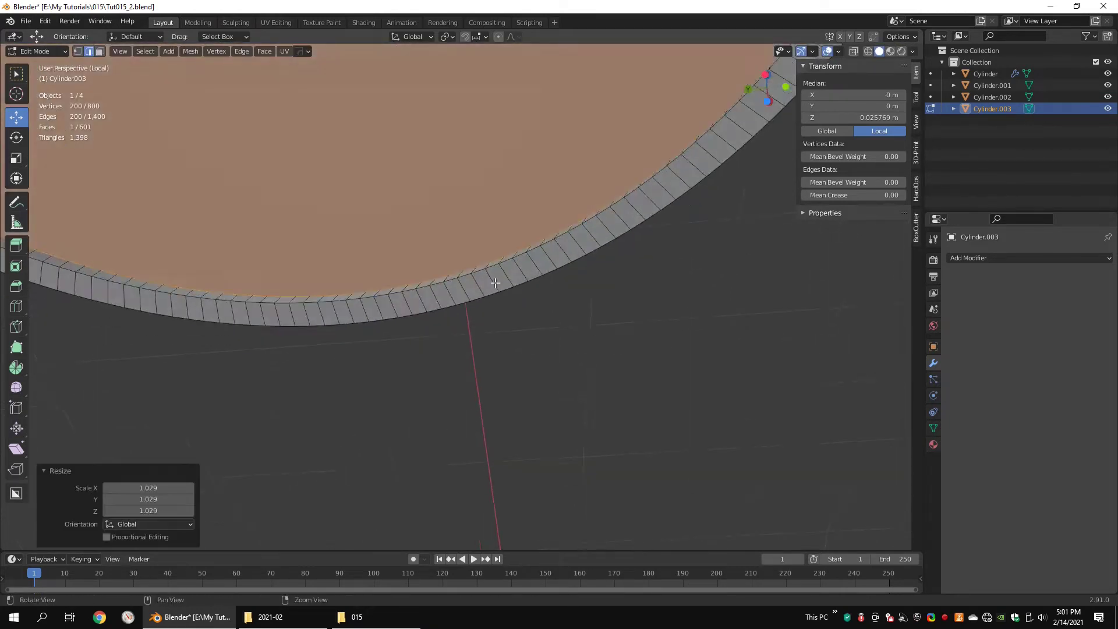
{"action": "scroll", "coordinate": [481, 271], "scroll_direction": "down", "scroll_amount": 5}
{"action": "middle_click_drag", "start_coordinate": [481, 271], "coordinate": [616, 255]}
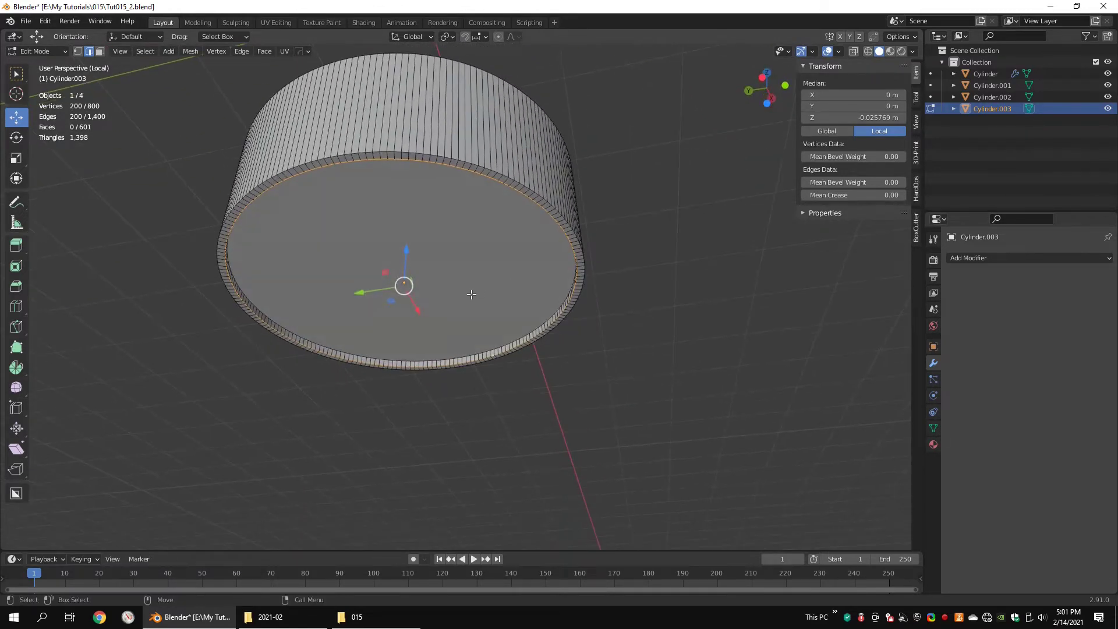
Step: Raise the filled base face to a local Z of about 0.196 m
{"action": "key", "text": "3"}
{"action": "left_click", "coordinate": [420, 225]}
{"action": "middle_click_drag", "start_coordinate": [420, 226], "coordinate": [619, 238]}
Step: Select all lower vertices of the inner piece, including the base face, and raise them about 0.23 m along Z
{"action": "key", "text": "1"}
{"action": "key", "text": "KP_3"}
{"action": "key", "text": "shift+z"}
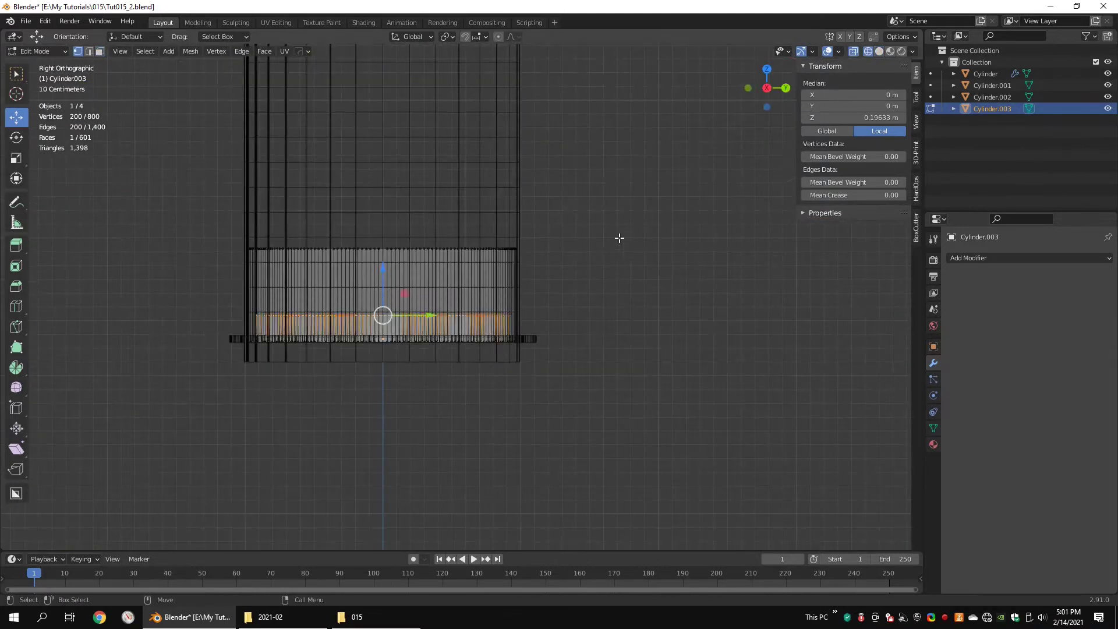
{"action": "left_click_drag", "start_coordinate": [576, 288], "coordinate": [216, 384]}
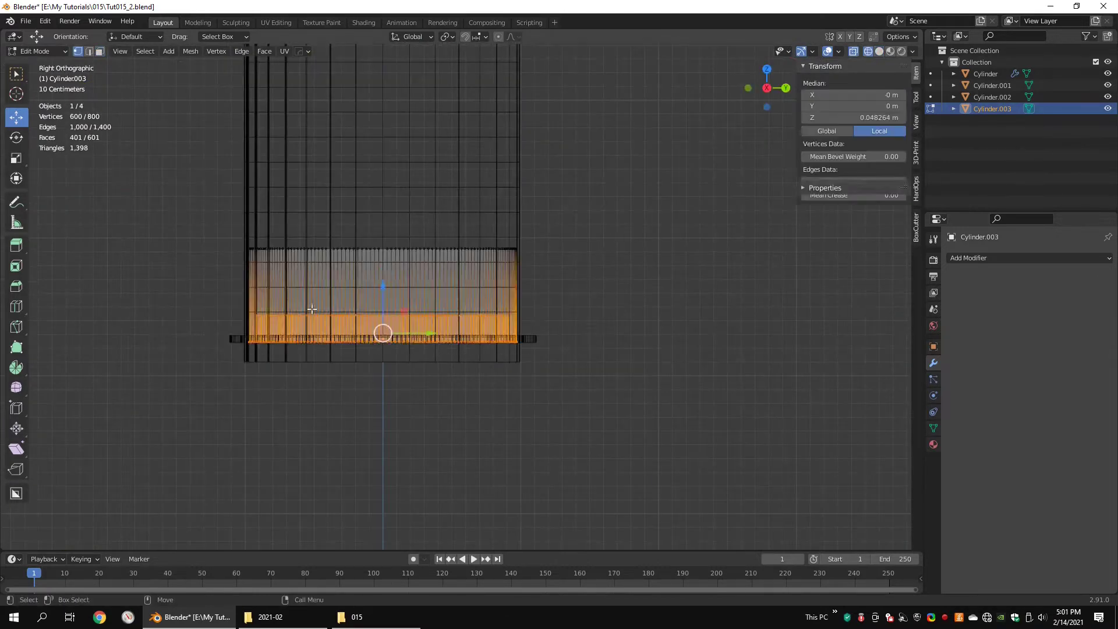
{"action": "left_click", "coordinate": [406, 260]}
{"action": "middle_click_drag", "start_coordinate": [405, 259], "coordinate": [579, 231]}
{"action": "key", "text": "shift+z"}
Step: Extrude the inner piece's top edge loop in place and merge the new vertices at center to close the top
{"action": "scroll", "coordinate": [579, 231], "scroll_direction": "up", "scroll_amount": 4}
{"action": "key", "text": "shift+z"}
{"action": "middle_click_drag", "start_coordinate": [567, 81], "coordinate": [557, 150]}
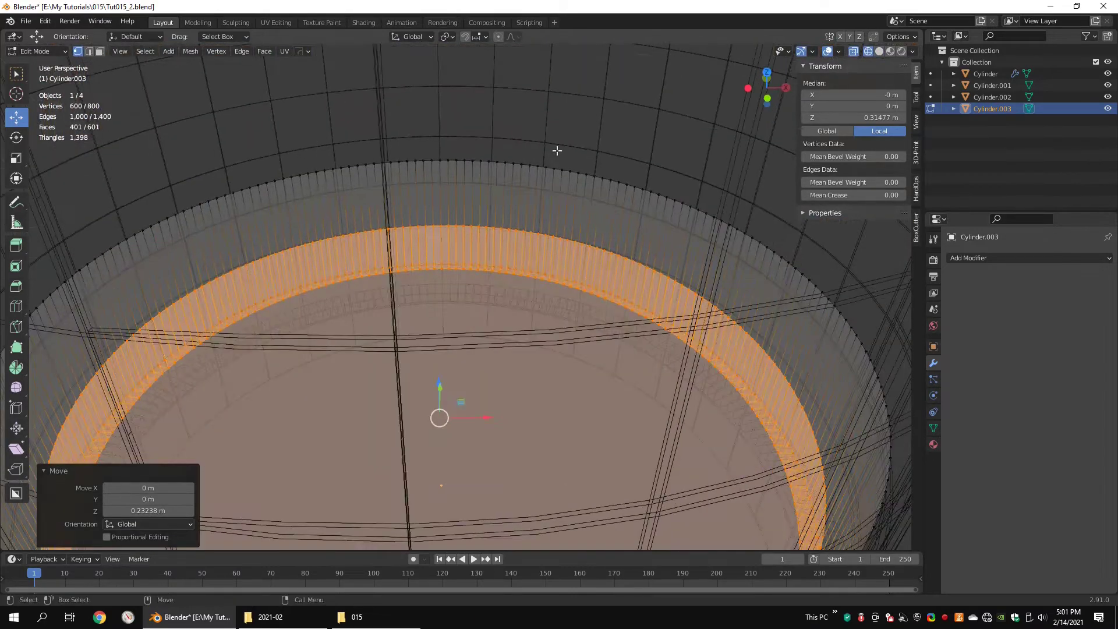
{"action": "left_click", "coordinate": [557, 150], "text": "alt"}
{"action": "left_click", "coordinate": [562, 165]}
{"action": "left_click", "coordinate": [561, 166], "text": "alt"}
{"action": "key", "text": "e"}
{"action": "right_click", "coordinate": [606, 184]}
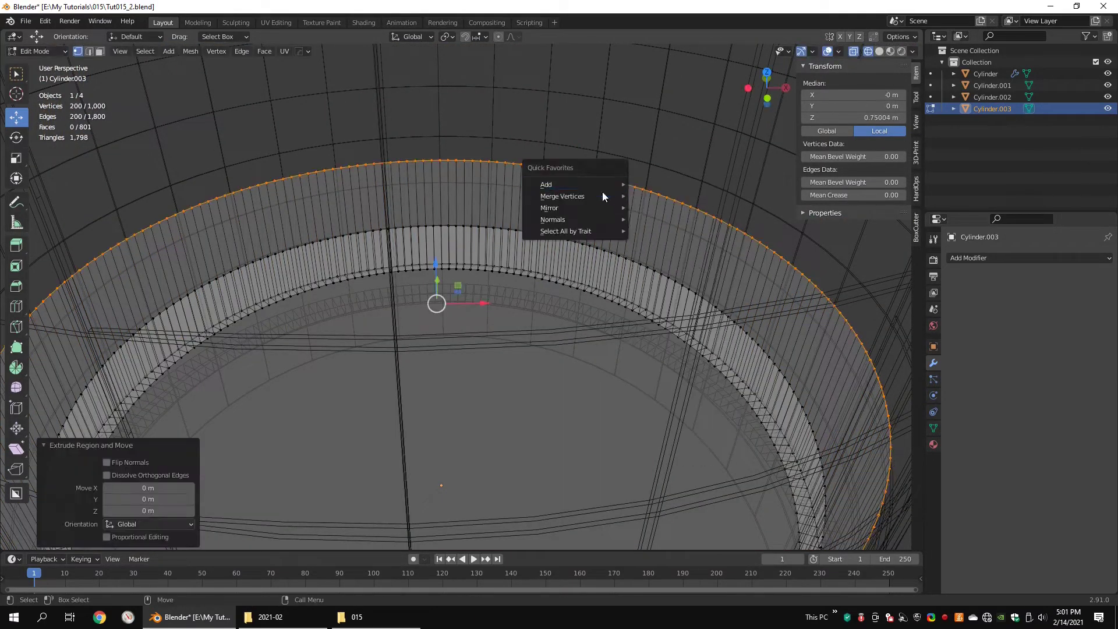
{"action": "mouse_move", "coordinate": [602, 197]}
{"action": "left_click", "coordinate": [645, 219]}
{"action": "scroll", "coordinate": [632, 224], "scroll_direction": "down", "scroll_amount": 4}
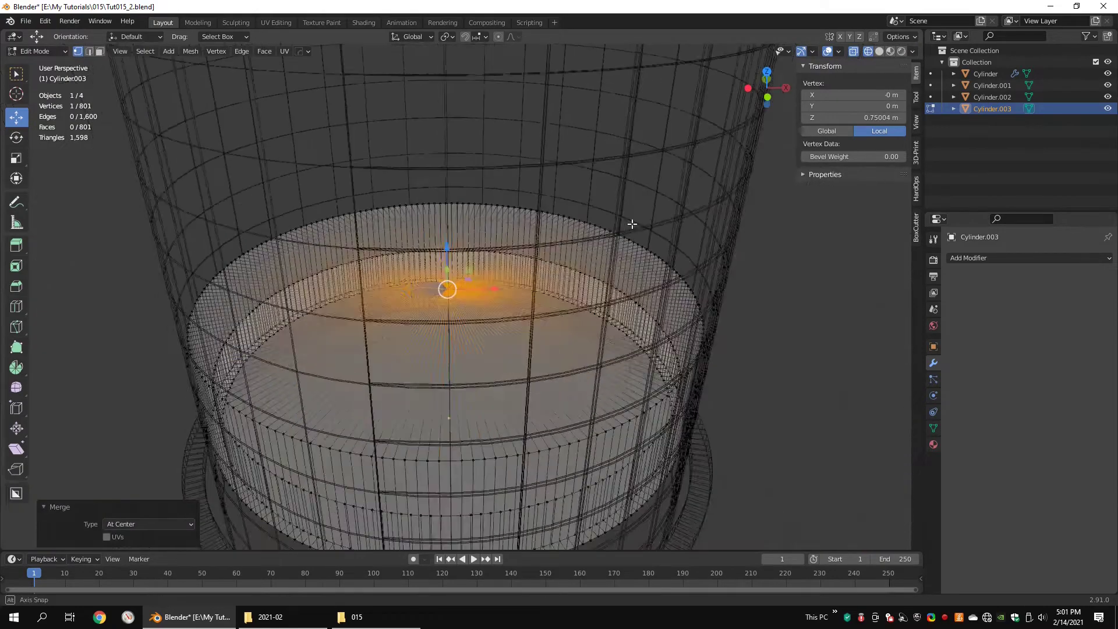
{"action": "middle_click_drag", "start_coordinate": [632, 224], "coordinate": [646, 170]}
{"action": "key", "text": "shift+z"}
{"action": "scroll", "coordinate": [648, 208], "scroll_direction": "down", "scroll_amount": 4}
Step: Leave mesh editing and keyframe the upper ring's scale of 1.000 at frame 1
{"action": "key", "text": "Tab"}
{"action": "left_click", "coordinate": [617, 260]}
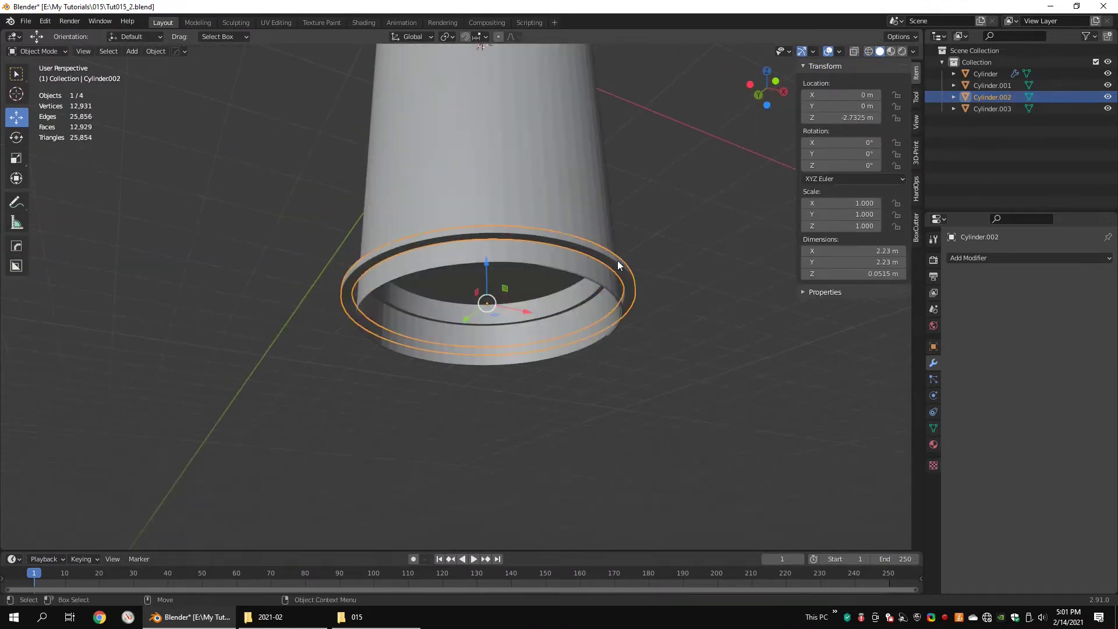
{"action": "middle_click_drag", "start_coordinate": [618, 260], "coordinate": [564, 338]}
{"action": "scroll", "coordinate": [547, 291], "scroll_direction": "down", "scroll_amount": 4}
{"action": "middle_click_drag", "start_coordinate": [511, 124], "coordinate": [522, 242], "text": "shift"}
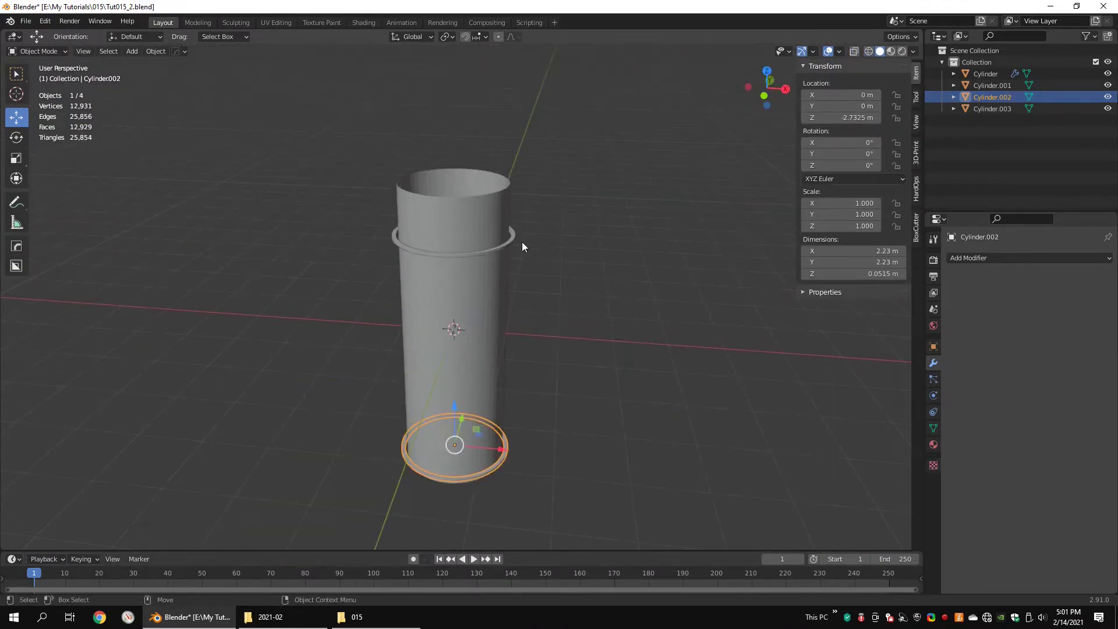
{"action": "right_click", "coordinate": [841, 202]}
{"action": "left_click", "coordinate": [839, 202]}
Step: At frame 50, set the upper ring's X and Y scale to 0.300 and keyframe its scale
{"action": "left_click", "coordinate": [202, 573]}
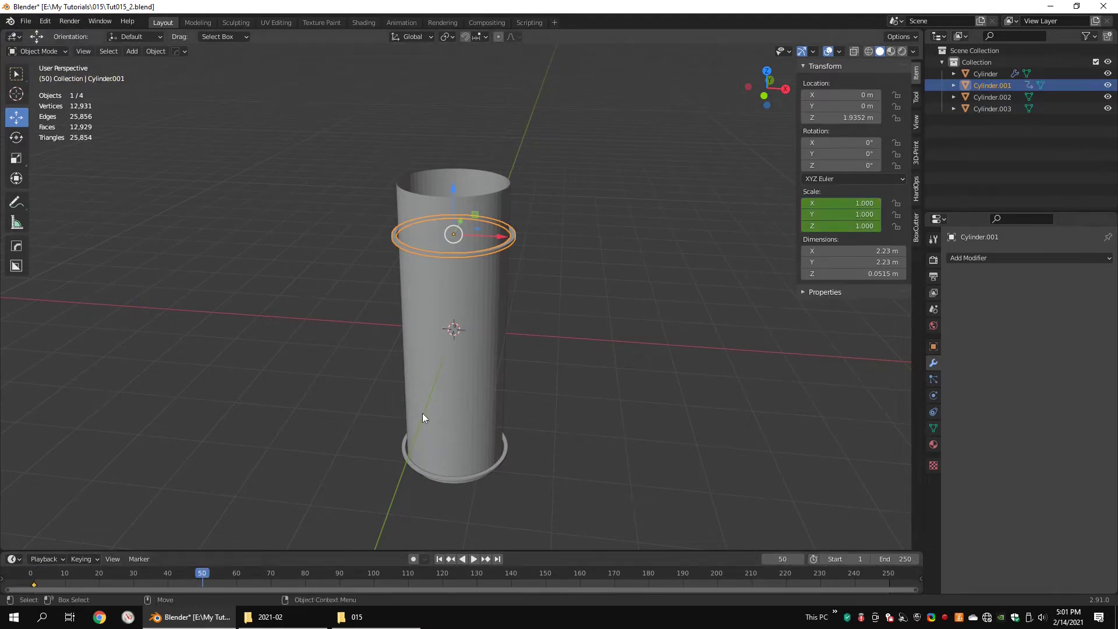
{"action": "middle_click_drag", "start_coordinate": [541, 208], "coordinate": [545, 243]}
{"action": "scroll", "coordinate": [545, 245], "scroll_direction": "up", "scroll_amount": 4}
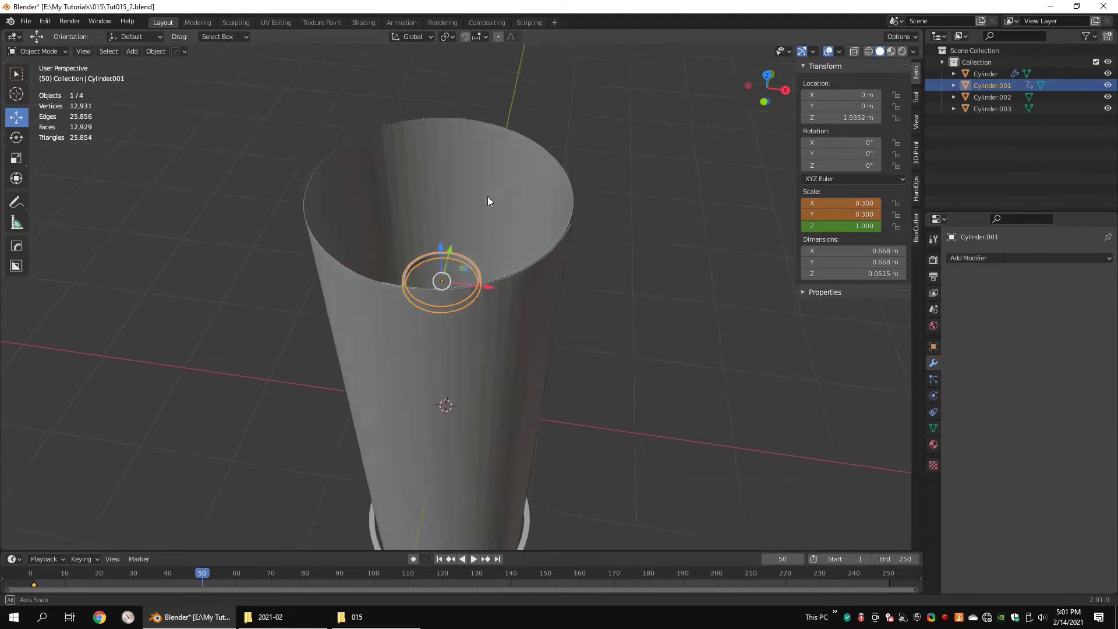
{"action": "middle_click_drag", "start_coordinate": [487, 197], "coordinate": [512, 192]}
{"action": "right_click", "coordinate": [815, 204]}
{"action": "left_click", "coordinate": [813, 210]}
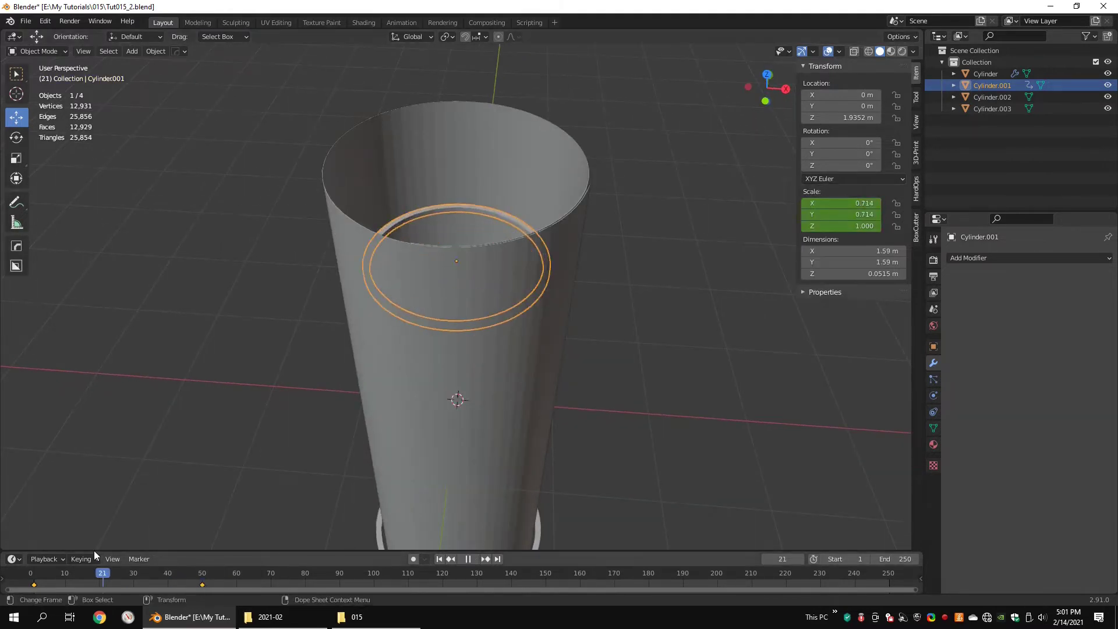
Step: Return to frame 1 and examine the rings against the cylinder wall from above in wireframe
{"action": "left_click_drag", "start_coordinate": [94, 552], "coordinate": [32, 553]}
{"action": "middle_click_drag", "start_coordinate": [488, 518], "coordinate": [536, 320], "text": "shift"}
{"action": "left_click", "coordinate": [550, 371]}
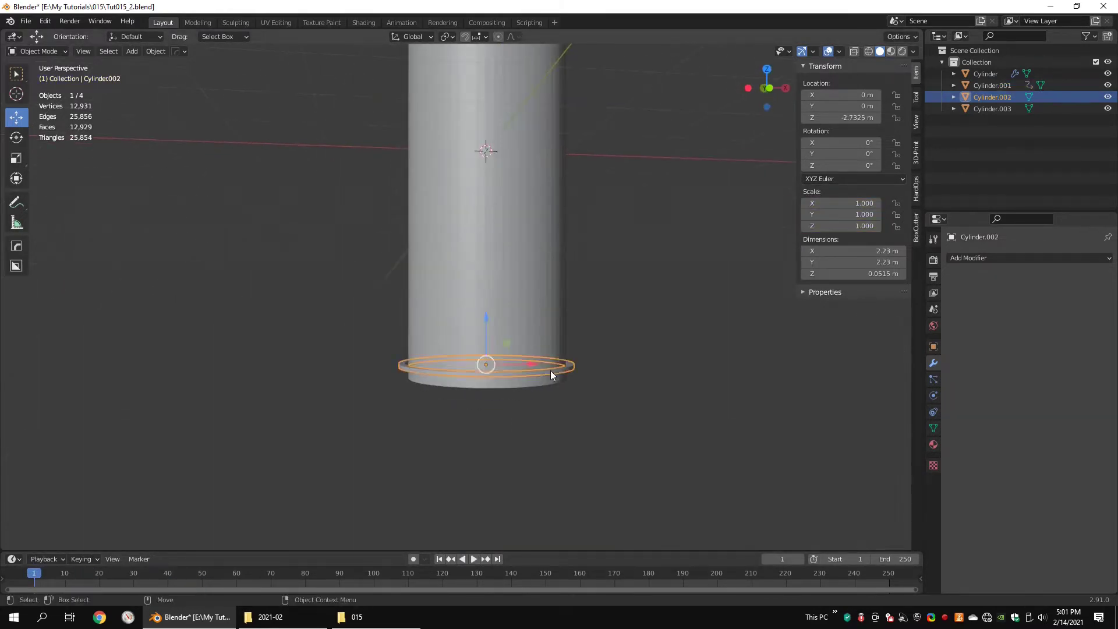
{"action": "middle_click_drag", "start_coordinate": [550, 370], "coordinate": [577, 298]}
{"action": "scroll", "coordinate": [576, 298], "scroll_direction": "up", "scroll_amount": 3}
{"action": "key", "text": "ctrl+alt+q"}
{"action": "key", "text": "ctrl+alt+q"}
{"action": "key", "text": "KP_7"}
{"action": "key", "text": "shift+z"}
{"action": "middle_click_drag", "start_coordinate": [653, 291], "coordinate": [553, 324], "text": "shift"}
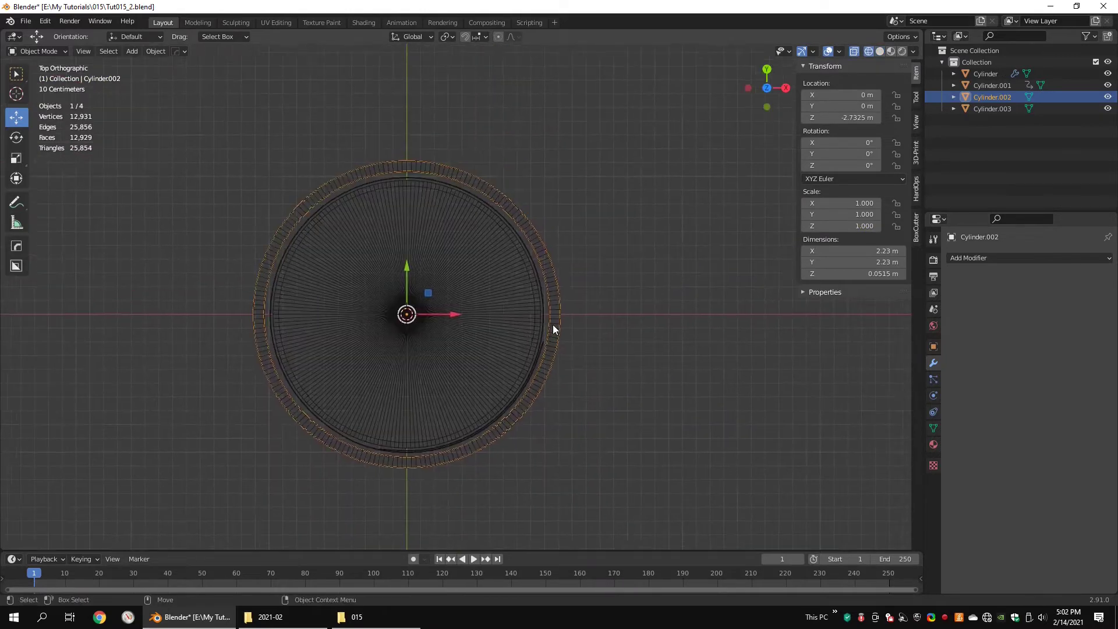
{"action": "scroll", "coordinate": [553, 329], "scroll_direction": "up", "scroll_amount": 4}
{"action": "left_click", "coordinate": [623, 329]}
{"action": "left_click", "coordinate": [665, 333]}
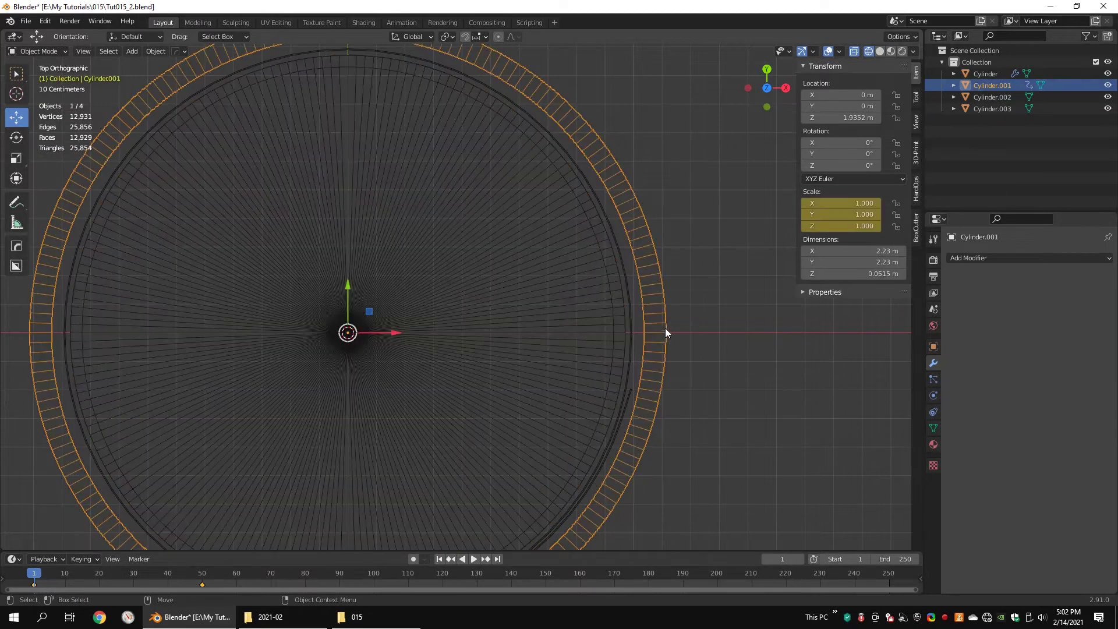
Step: Select the lower ring and keyframe its scale of 1.000 at frame 1
{"action": "scroll", "coordinate": [666, 333], "scroll_direction": "down", "scroll_amount": 3}
{"action": "middle_click_drag", "start_coordinate": [658, 333], "coordinate": [618, 268]}
{"action": "left_click", "coordinate": [522, 381]}
{"action": "key", "text": "ctrl+alt+q"}
{"action": "key", "text": "ctrl+alt+q"}
{"action": "key", "text": "KP_7"}
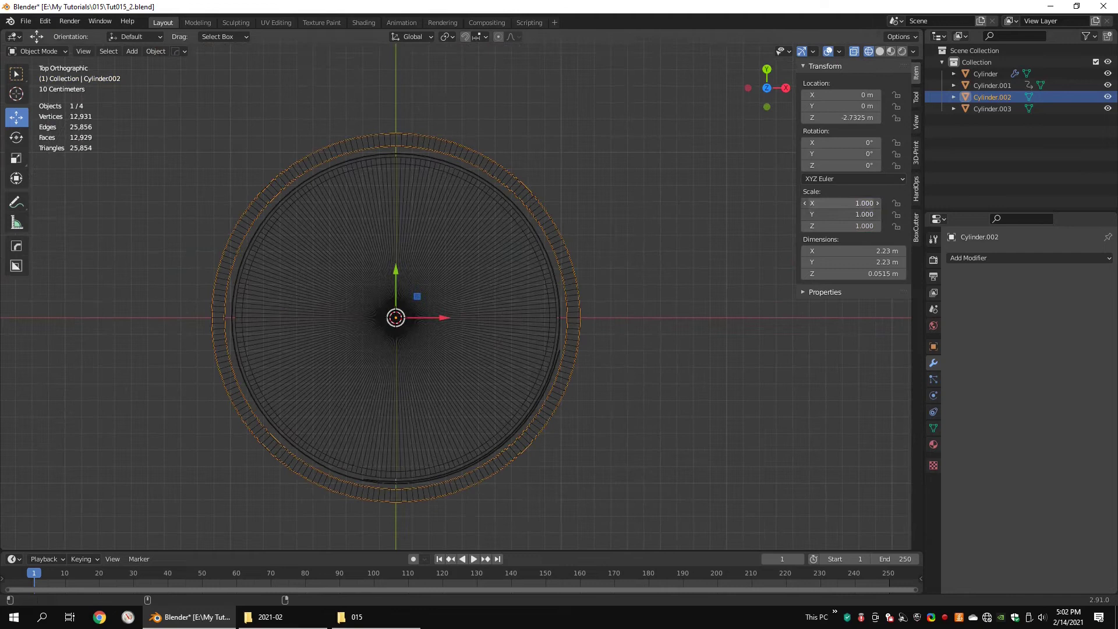
{"action": "right_click", "coordinate": [851, 201]}
{"action": "left_click", "coordinate": [783, 203]}
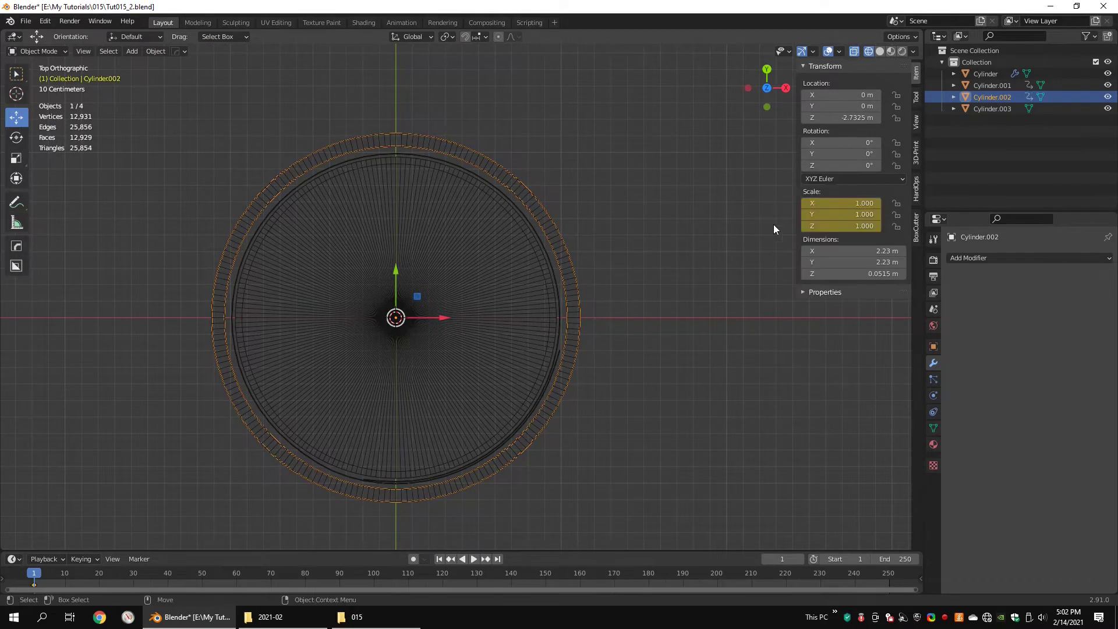
Step: Shrink the lower ring to an X and Y scale of 0.806 at frame 1 to test its fit
{"action": "scroll", "coordinate": [714, 232], "scroll_direction": "up", "scroll_amount": 1}
{"action": "mouse_move", "coordinate": [864, 204]}
{"action": "left_mouse_down"}
{"action": "mouse_move", "coordinate": [862, 215]}
{"action": "mouse_move", "coordinate": [797, 214]}
{"action": "mouse_move", "coordinate": [849, 205]}
{"action": "left_mouse_up"}
{"action": "scroll", "coordinate": [592, 316], "scroll_direction": "up", "scroll_amount": 5}
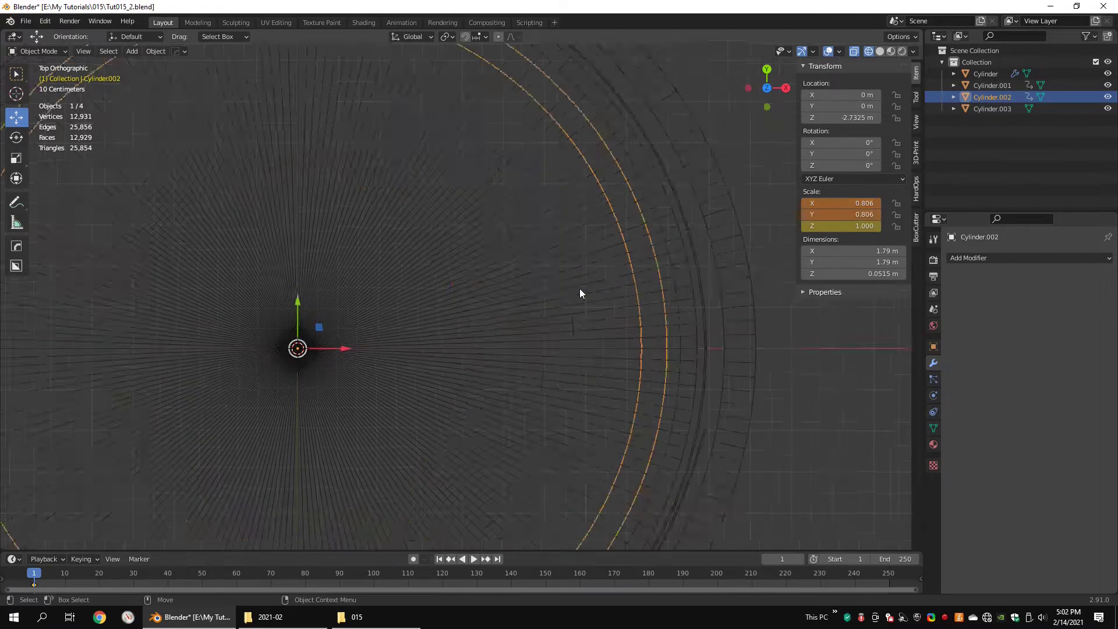
{"action": "middle_click_drag", "start_coordinate": [564, 260], "coordinate": [580, 178]}
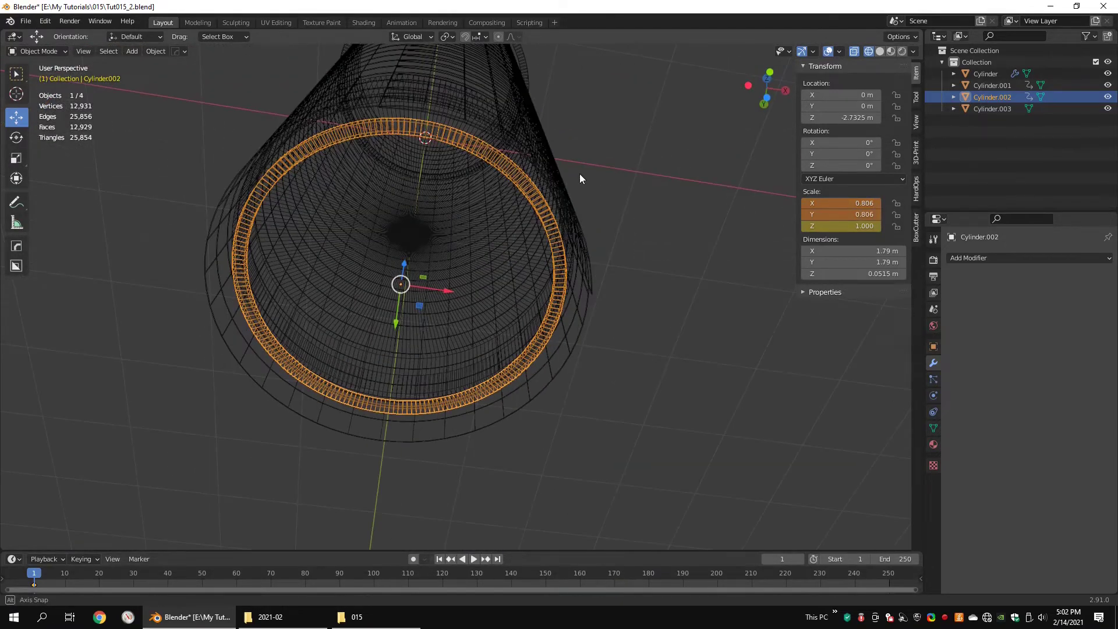
{"action": "key", "text": "F3"}
{"action": "type", "text": "Z"}
{"action": "key", "text": "Escape"}
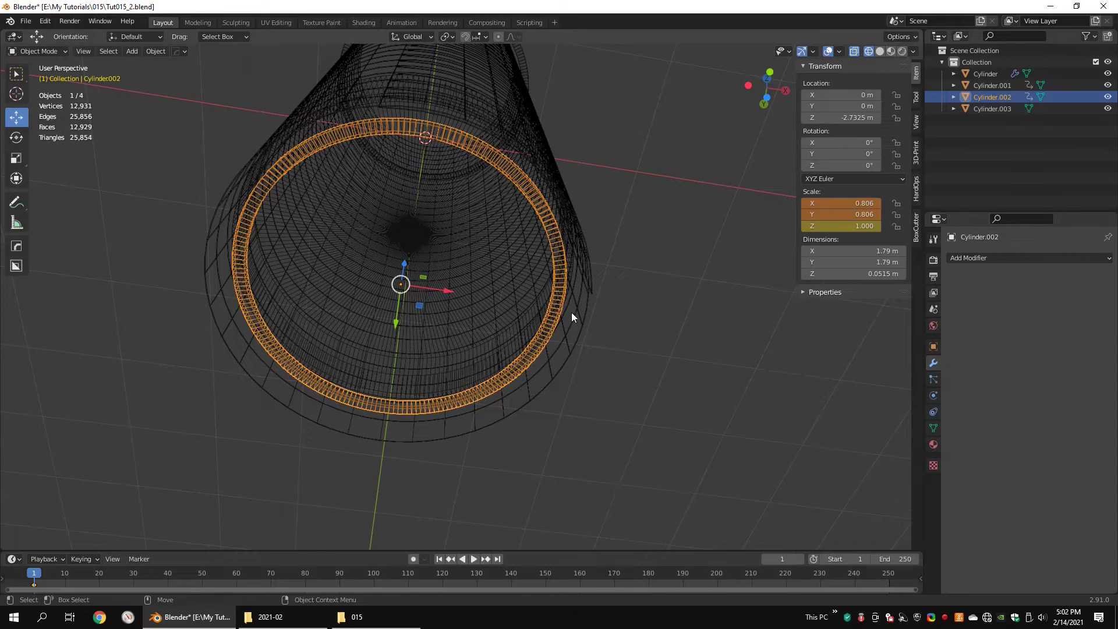
Step: Isolate the lower ring and inner plug, and compare the ring's diameter with the plug's rim from above and below
{"action": "key", "text": "shift+z"}
{"action": "middle_click_drag", "start_coordinate": [532, 305], "coordinate": [525, 315]}
{"action": "left_click", "coordinate": [473, 333], "text": "shift"}
{"action": "key", "text": "KP_Divide"}
{"action": "key", "text": "KP_7"}
{"action": "key", "text": "shift+z"}
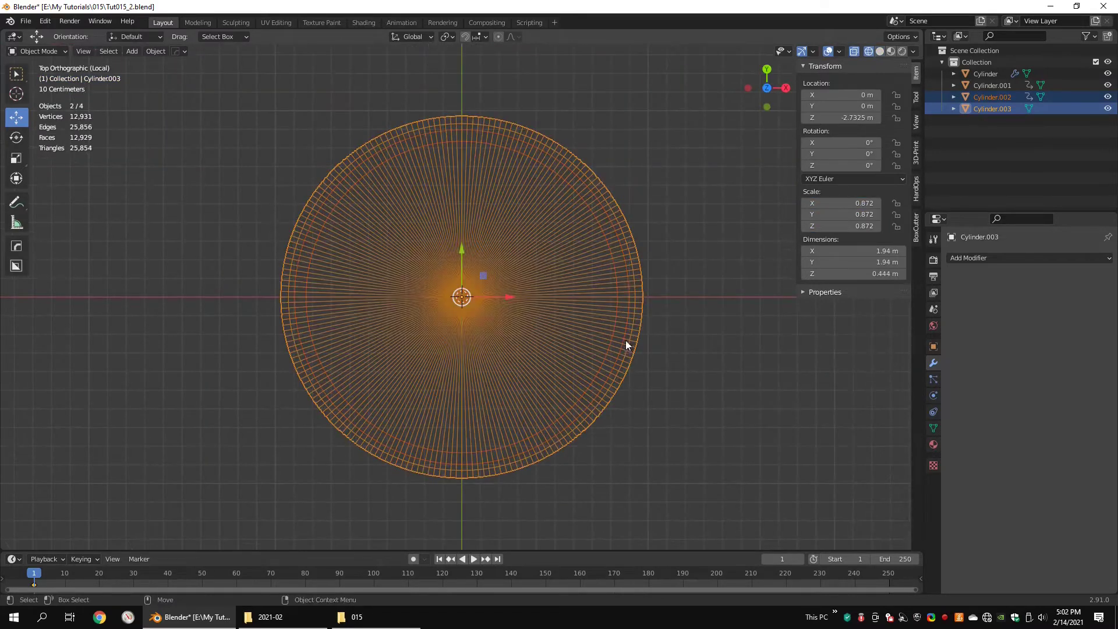
{"action": "left_click", "coordinate": [627, 281]}
{"action": "scroll", "coordinate": [638, 271], "scroll_direction": "up", "scroll_amount": 3}
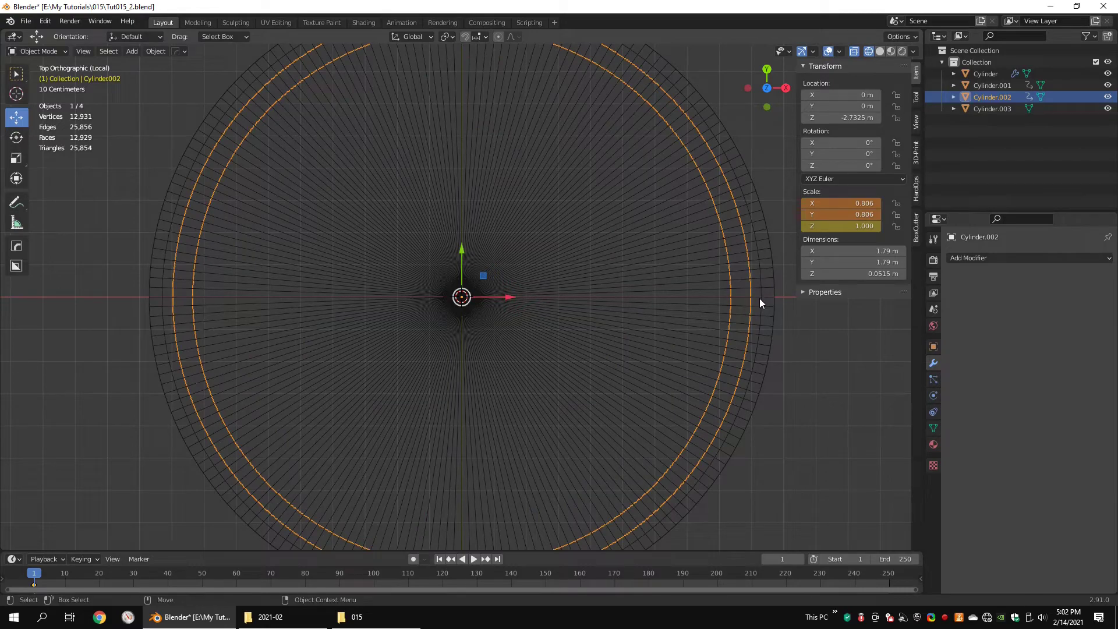
{"action": "left_click", "coordinate": [760, 281]}
{"action": "key", "text": "Tab"}
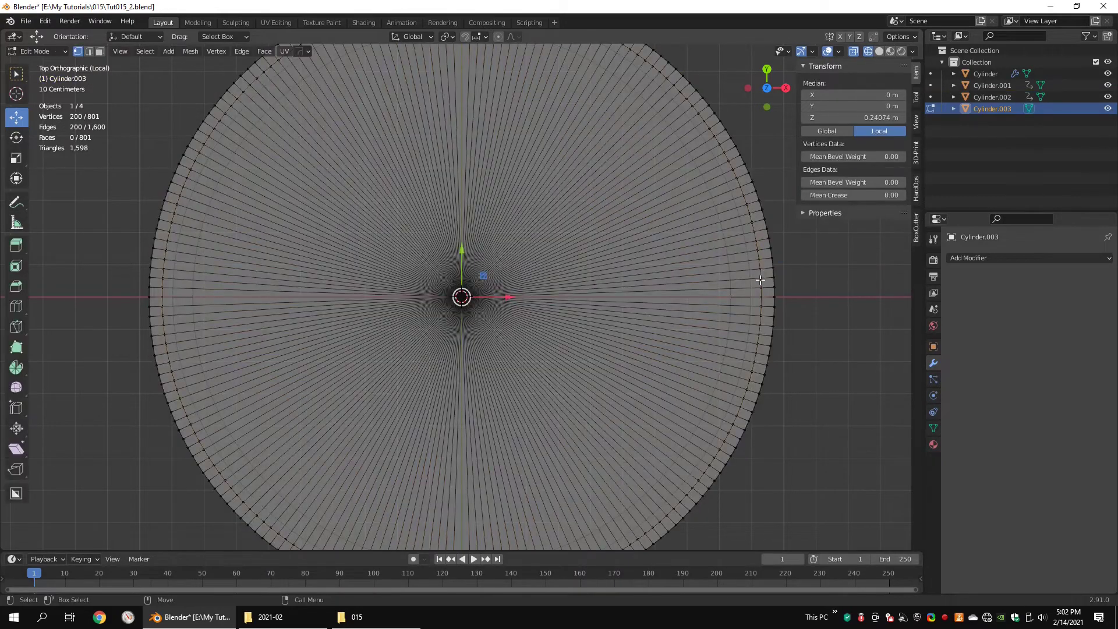
{"action": "middle_click_drag", "start_coordinate": [761, 281], "coordinate": [697, 256]}
{"action": "key", "text": "alt+z"}
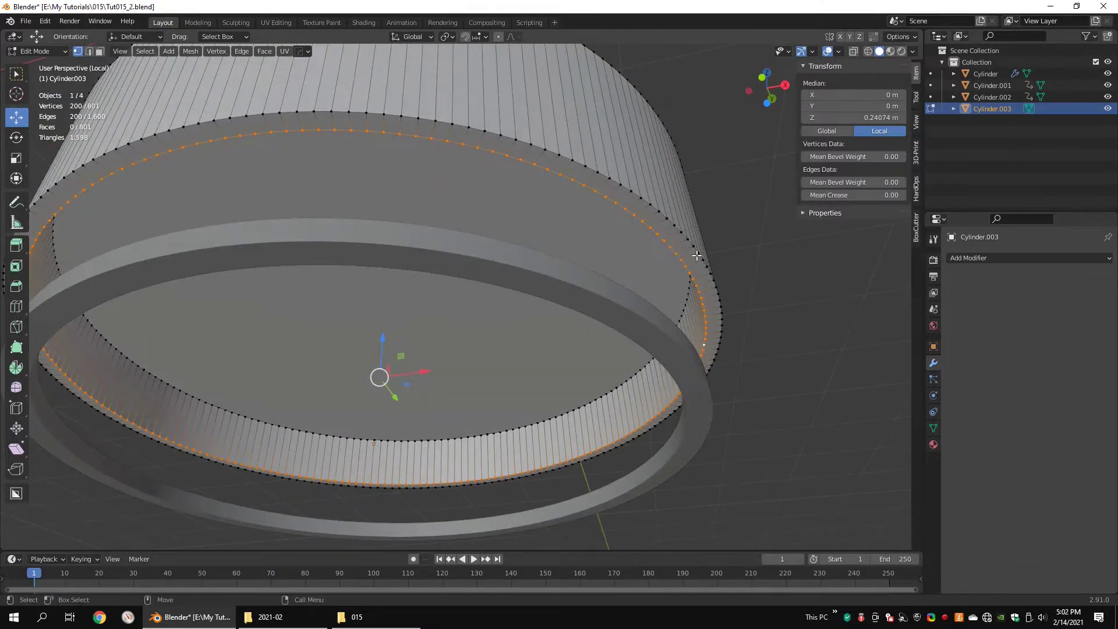
Step: At frame 25, set the lower ring's X and Y scale to 0.800 and keyframe its scale and location
{"action": "key", "text": "Tab"}
{"action": "left_click", "coordinate": [633, 329]}
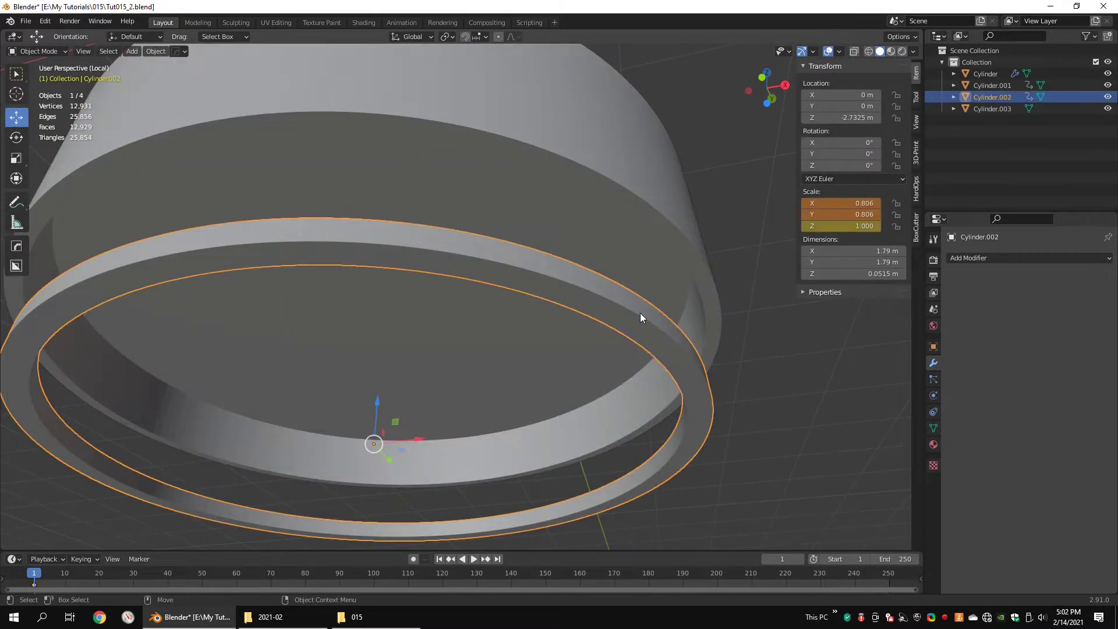
{"action": "key", "text": "space"}
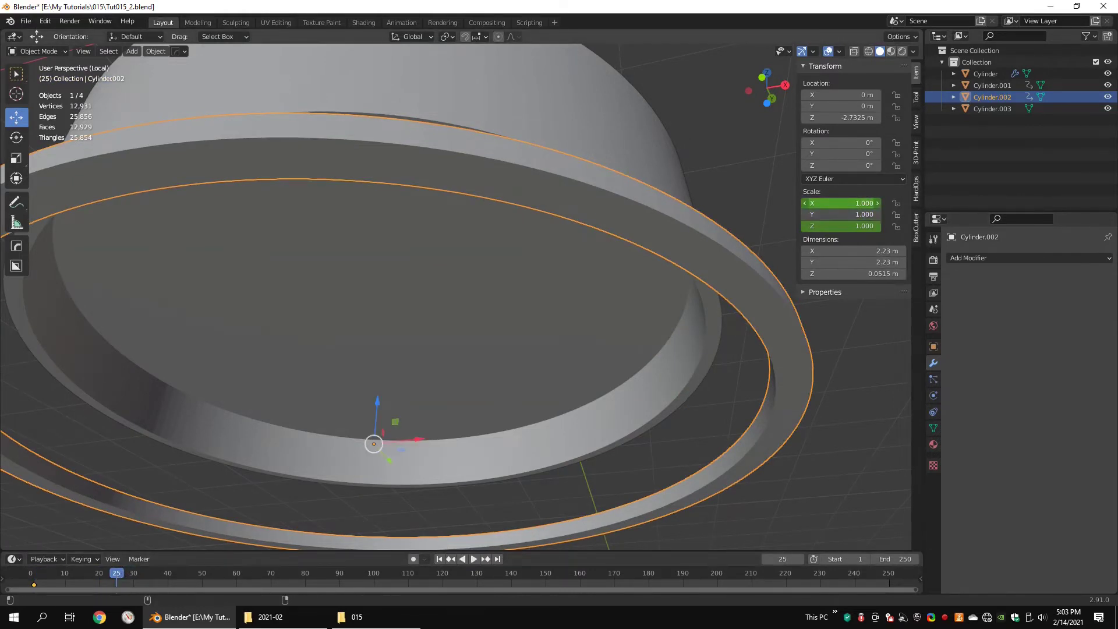
{"action": "key", "text": "Return"}
{"action": "key", "text": "KP_7"}
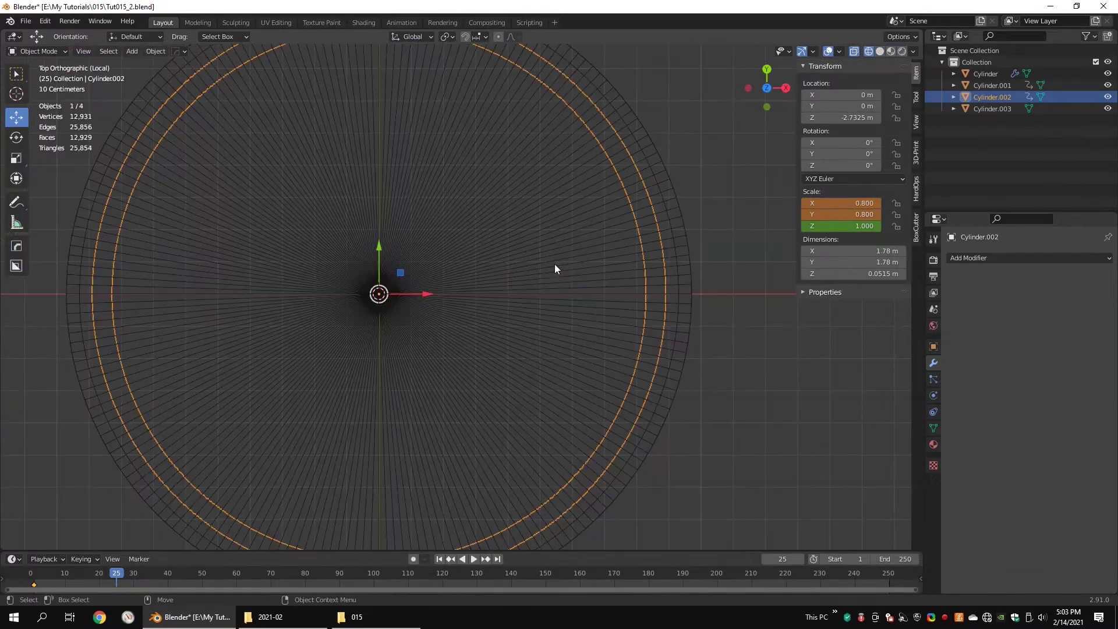
{"action": "mouse_move", "coordinate": [644, 348]}
{"action": "middle_mouse_down"}
{"action": "mouse_move", "coordinate": [617, 201]}
{"action": "mouse_move", "coordinate": [606, 278]}
{"action": "mouse_move", "coordinate": [598, 210]}
{"action": "middle_mouse_up"}
{"action": "key", "text": "KP_7"}
{"action": "key", "text": "ctrl+alt+q"}
{"action": "key", "text": "ctrl+alt+q"}
{"action": "scroll", "coordinate": [655, 302], "scroll_direction": "down", "scroll_amount": 5}
{"action": "key", "text": "shift+z"}
{"action": "right_click", "coordinate": [845, 203]}
{"action": "left_click", "coordinate": [844, 204]}
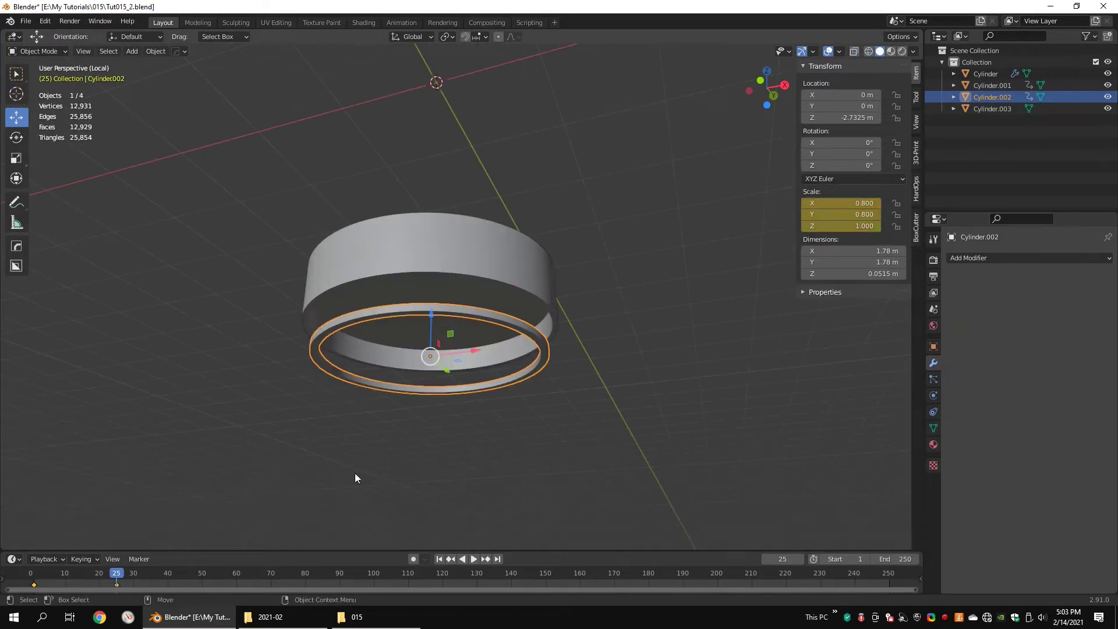
{"action": "right_click", "coordinate": [845, 109]}
{"action": "left_click", "coordinate": [844, 109]}
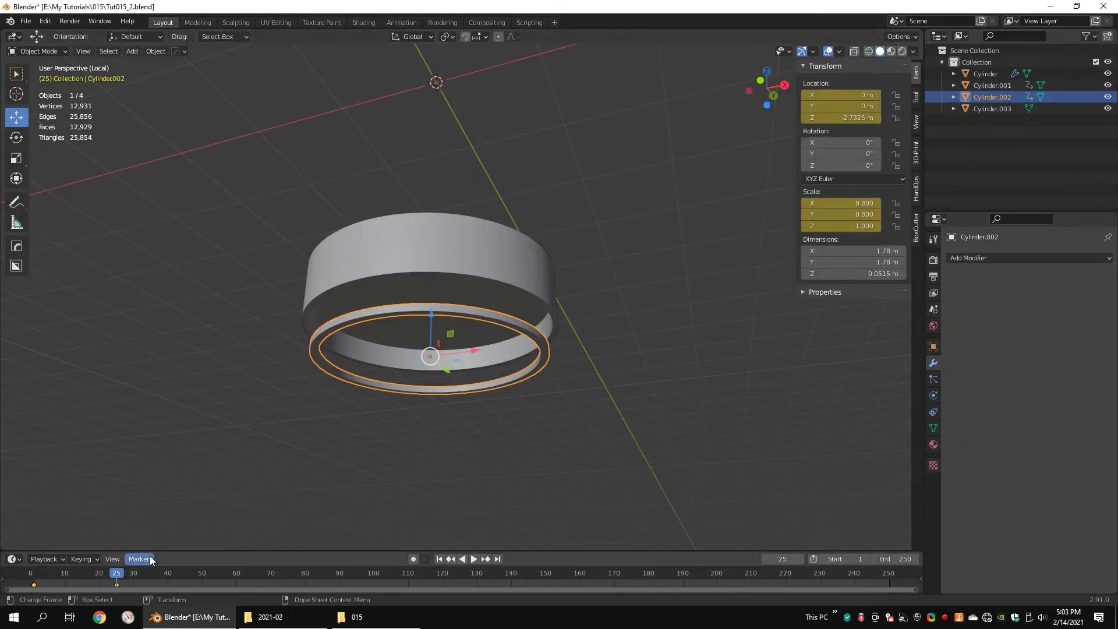
Step: At frame 50, raise the lower ring inside the plug to a Z location of about -2.393 m and keyframe its location
{"action": "left_click_drag", "start_coordinate": [120, 573], "coordinate": [202, 574]}
{"action": "left_click_drag", "start_coordinate": [432, 314], "coordinate": [411, 267]}
{"action": "key", "text": "ctrl+alt+q"}
{"action": "key", "text": "ctrl+alt+q"}
{"action": "key", "text": "KP_1"}
{"action": "key", "text": "shift+z"}
{"action": "scroll", "coordinate": [468, 301], "scroll_direction": "up", "scroll_amount": 3}
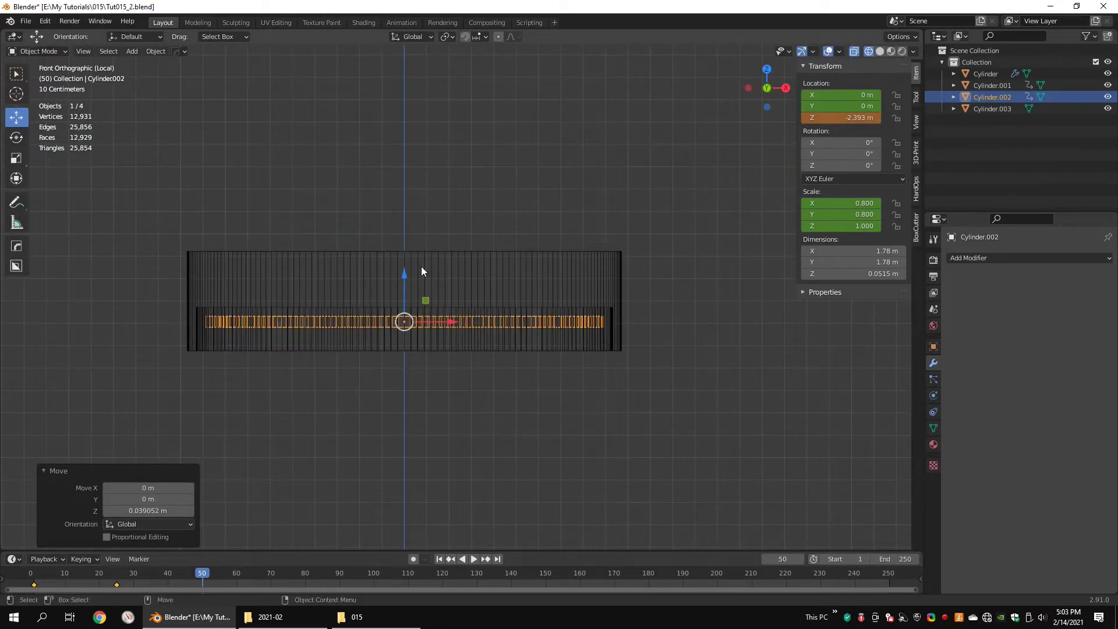
{"action": "right_click", "coordinate": [840, 98]}
{"action": "left_click", "coordinate": [840, 99]}
Step: Show all objects again, preview the ring animation around the whole cylinder, and return to frame 1 in solid shading
{"action": "key", "text": "KP_Divide"}
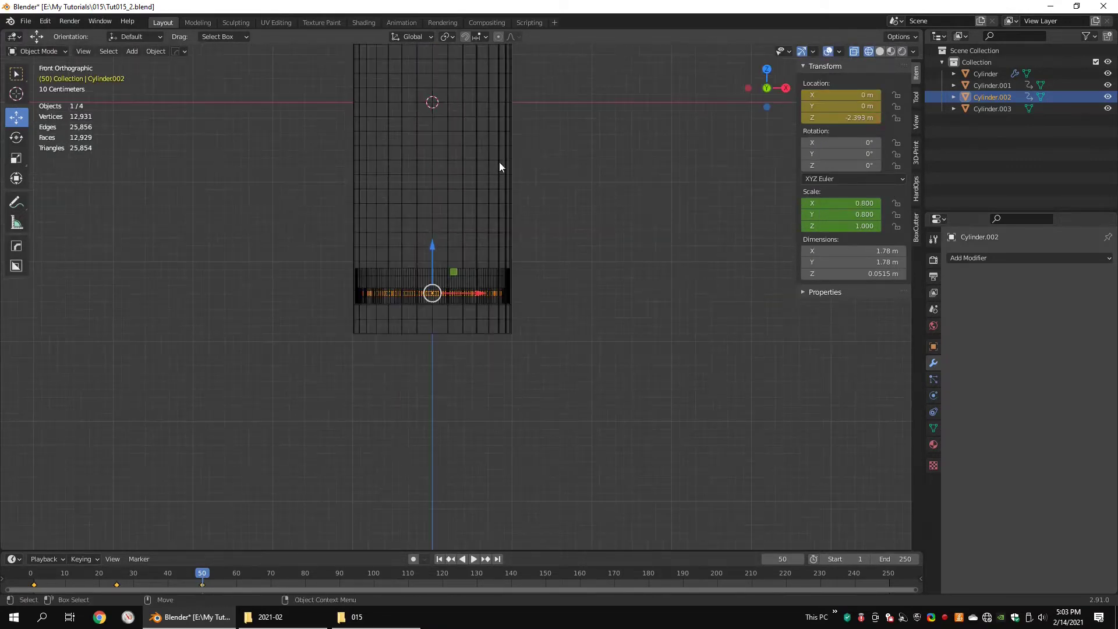
{"action": "key", "text": "KP_Divide"}
{"action": "key", "text": "KP_Divide"}
{"action": "scroll", "coordinate": [571, 131], "scroll_direction": "down", "scroll_amount": 2}
{"action": "middle_click_drag", "start_coordinate": [571, 132], "coordinate": [553, 250], "text": "shift"}
{"action": "middle_click_drag", "start_coordinate": [556, 248], "coordinate": [533, 270]}
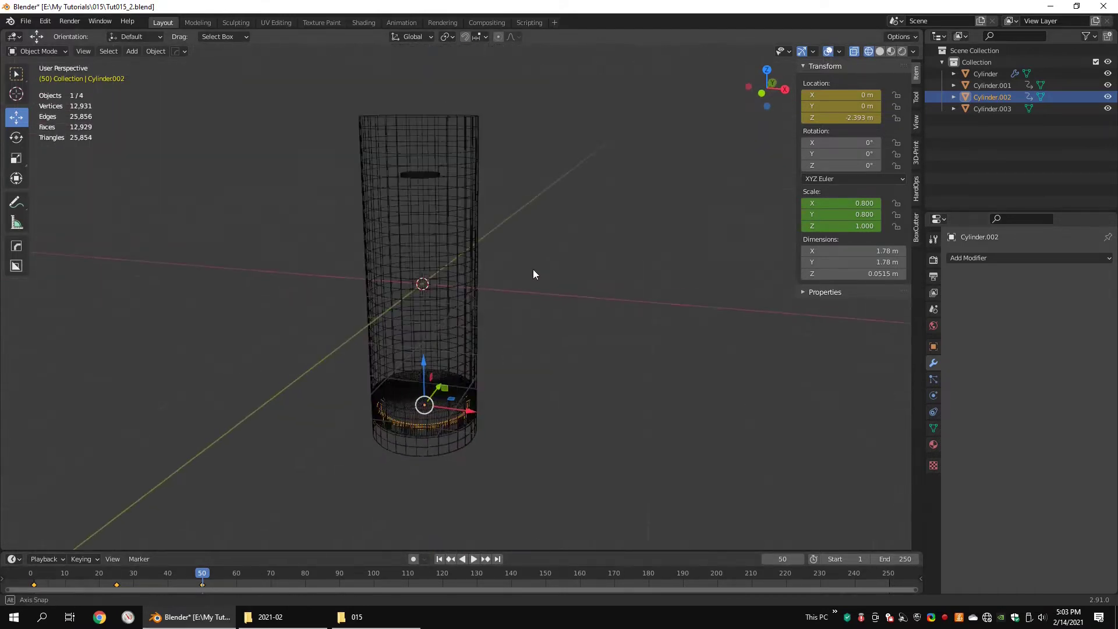
{"action": "key", "text": "space"}
{"action": "left_click_drag", "start_coordinate": [202, 577], "coordinate": [35, 578]}
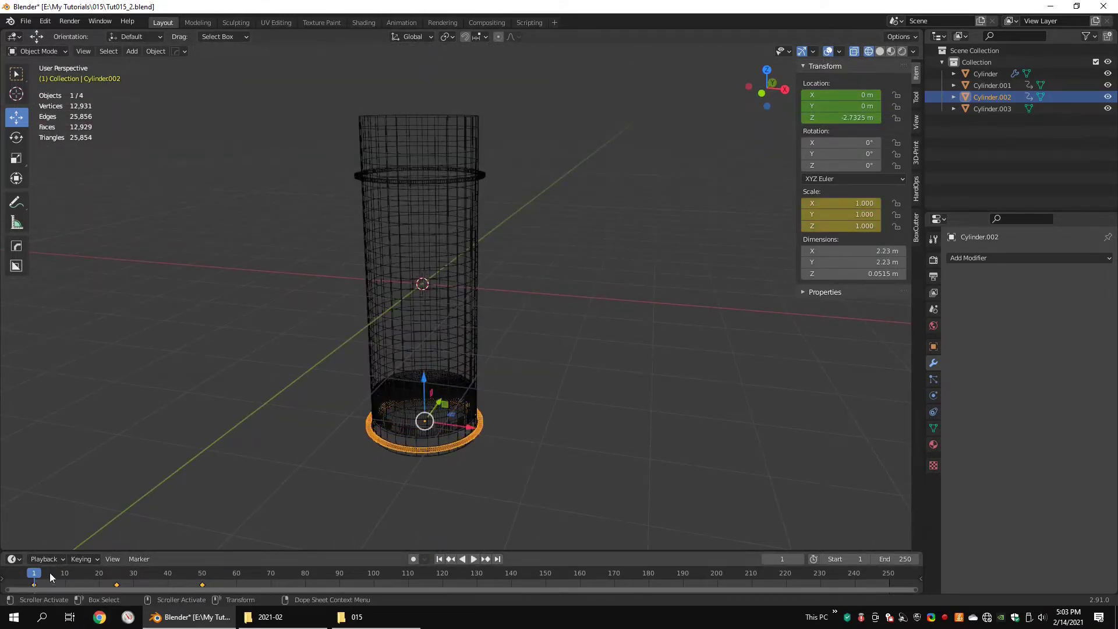
{"action": "middle_click_drag", "start_coordinate": [466, 228], "coordinate": [470, 251]}
{"action": "key", "text": "shift+z"}
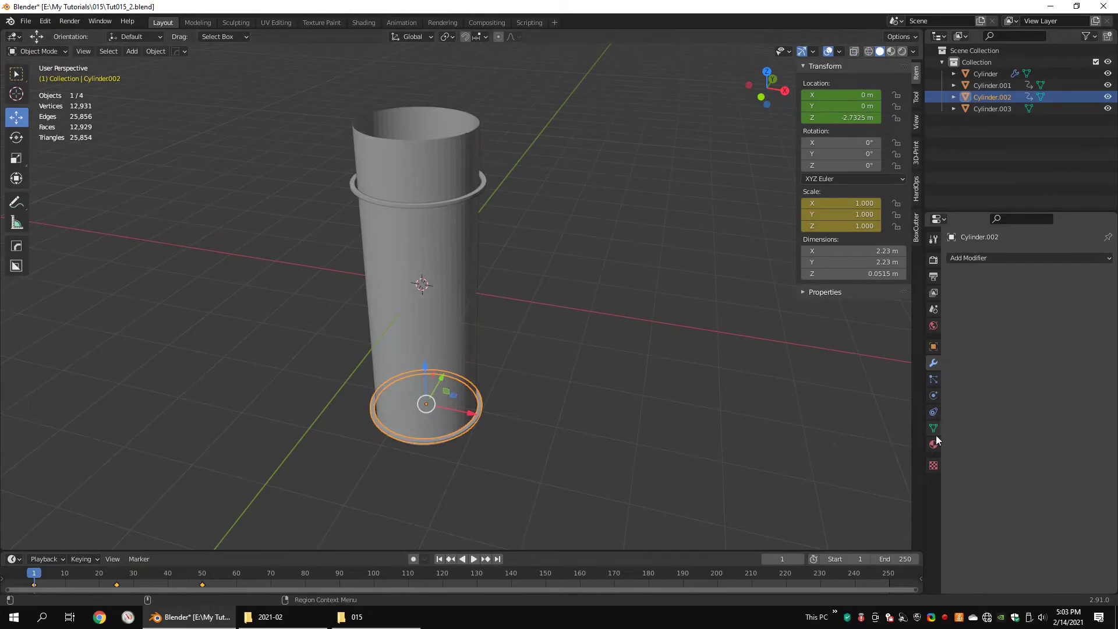
Step: Enable Collision physics on the lower ring, the upper ring and the inner plug
{"action": "left_click", "coordinate": [934, 396]}
{"action": "left_click", "coordinate": [1078, 298]}
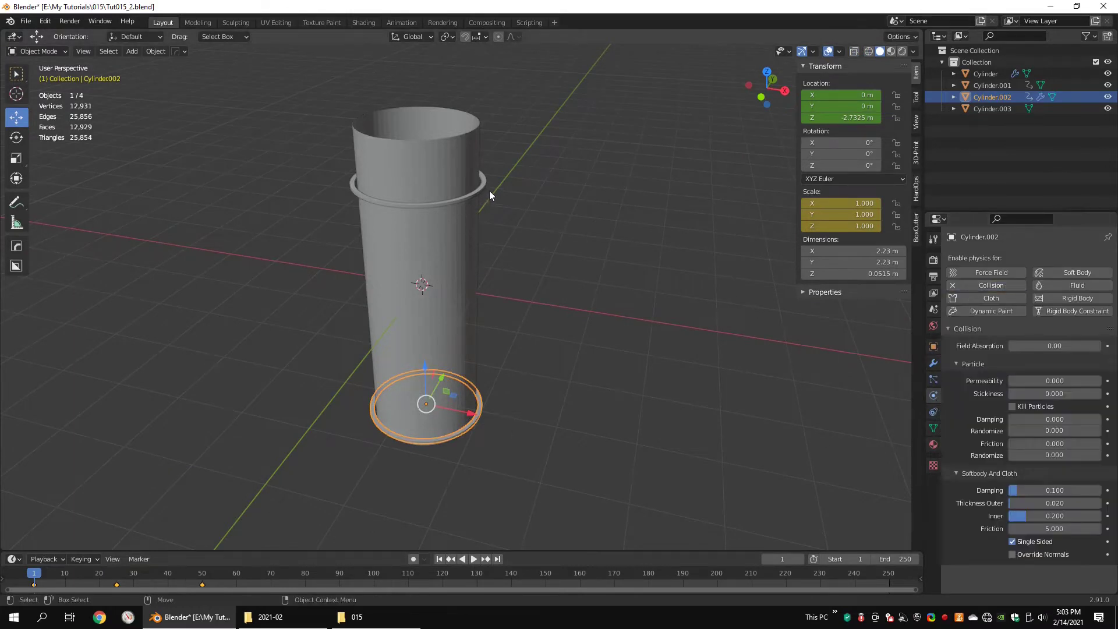
{"action": "left_click", "coordinate": [486, 187]}
{"action": "left_click", "coordinate": [1007, 295]}
{"action": "left_click", "coordinate": [962, 299]}
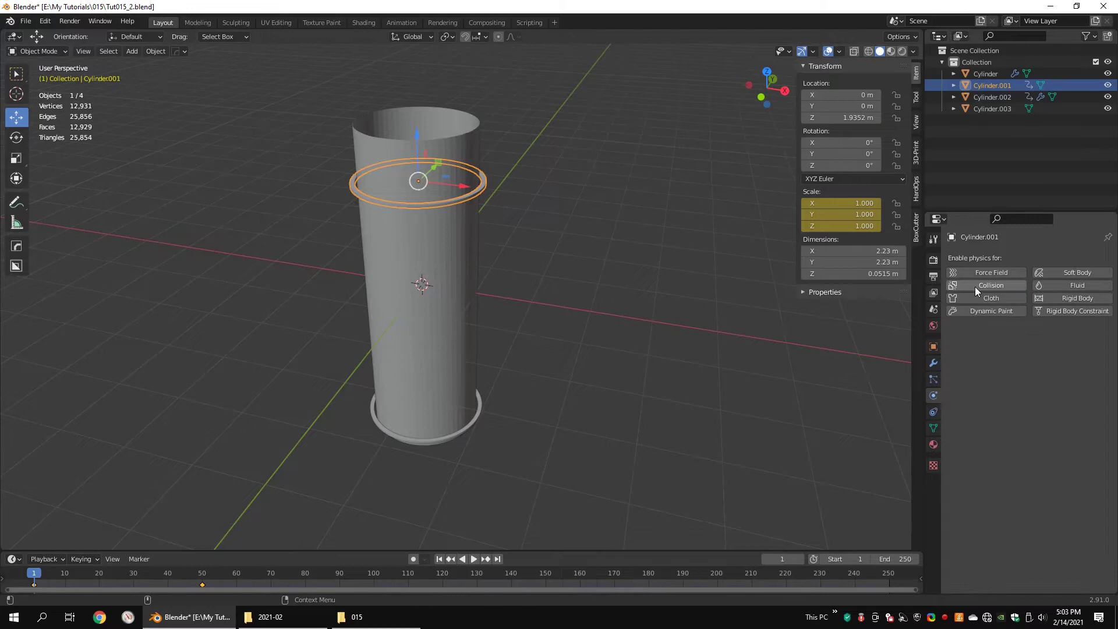
{"action": "left_click", "coordinate": [975, 286]}
{"action": "middle_click_drag", "start_coordinate": [582, 370], "coordinate": [443, 332]}
{"action": "left_click", "coordinate": [430, 330]}
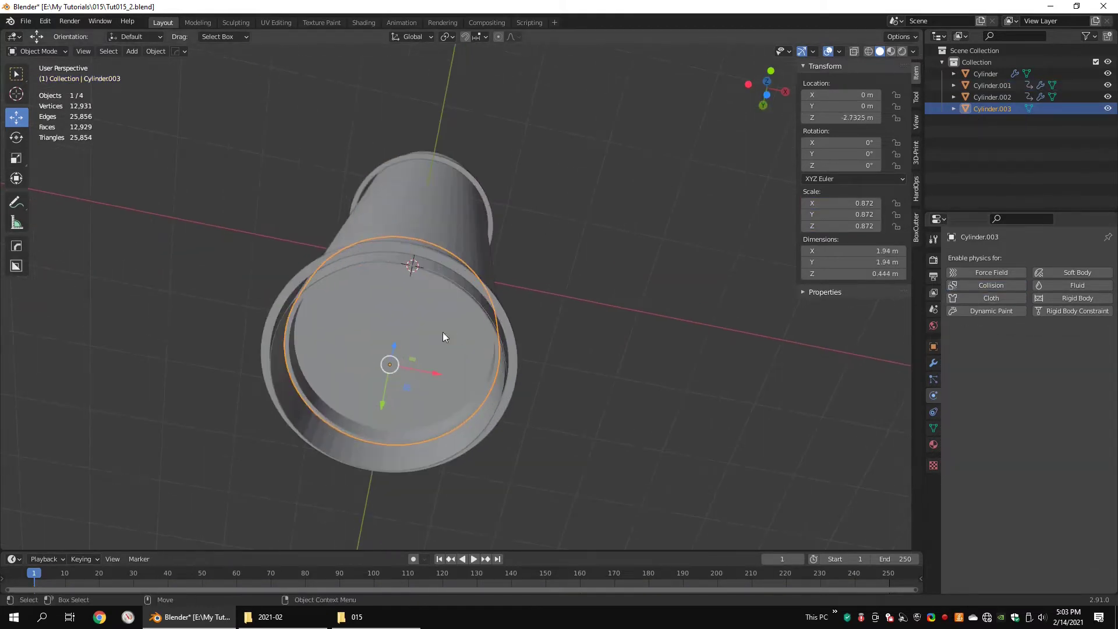
{"action": "left_click", "coordinate": [991, 285]}
Step: Select the tall cylinder wall and set its Subdivision modifier's viewport level to 2
{"action": "left_click", "coordinate": [431, 222]}
{"action": "middle_click_drag", "start_coordinate": [432, 222], "coordinate": [610, 302]}
{"action": "left_click", "coordinate": [933, 363]}
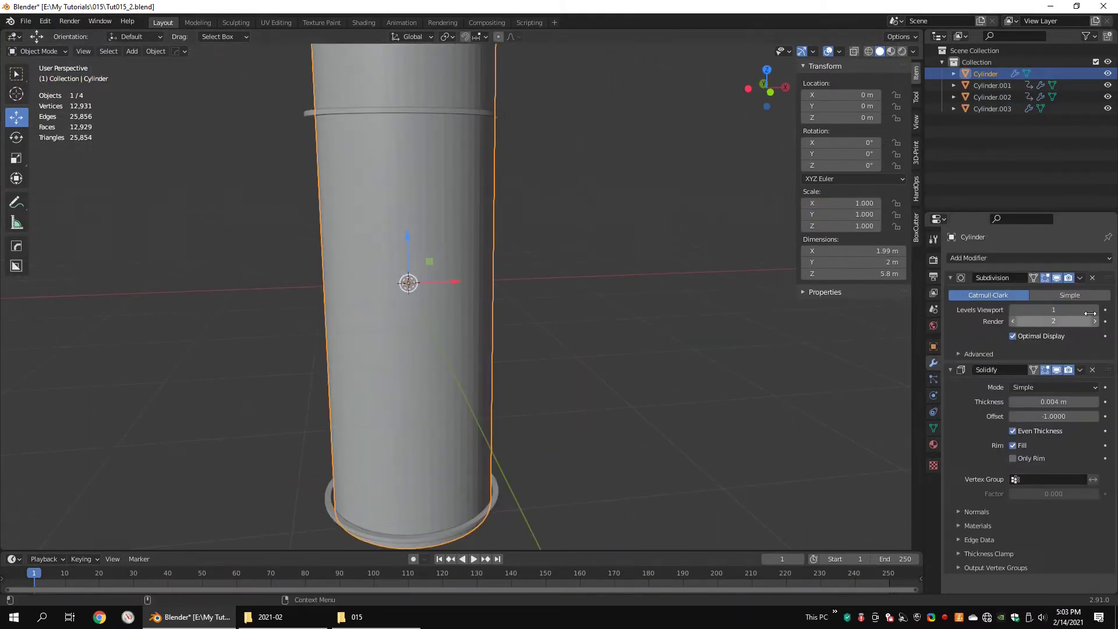
{"action": "left_click", "coordinate": [933, 428]}
{"action": "left_click", "coordinate": [933, 363]}
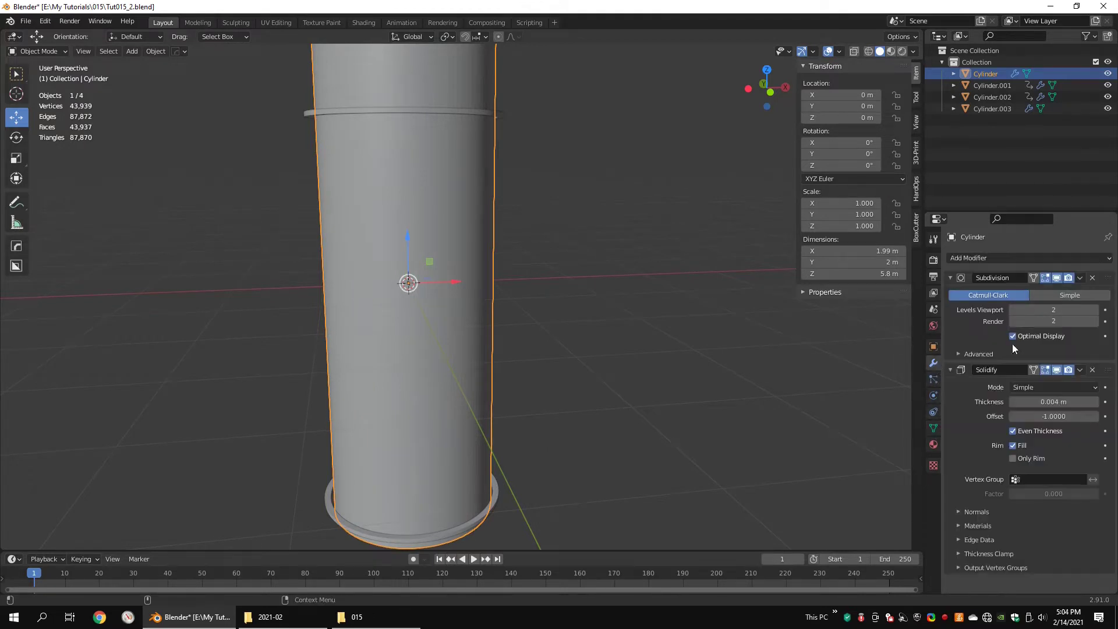
Step: Enable Cloth physics on the tall cylinder, apply the preset with 3 kg vertex mass and 25 bending stiffness, and set Quality Steps to 20
{"action": "left_click", "coordinate": [933, 395]}
{"action": "left_click", "coordinate": [998, 294]}
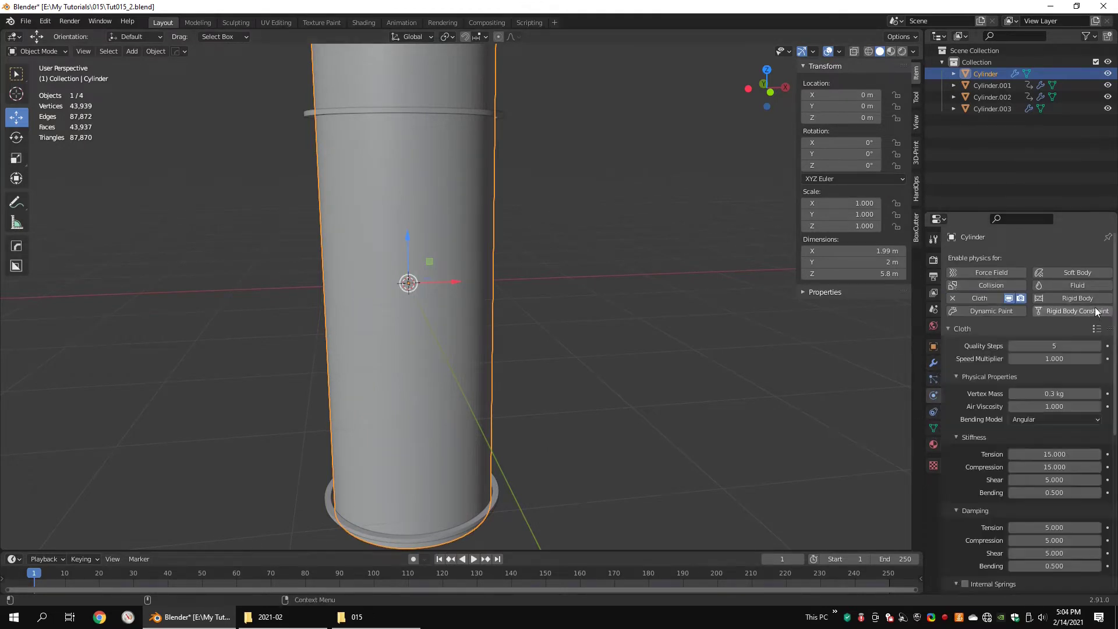
{"action": "left_click", "coordinate": [1094, 327]}
{"action": "left_click", "coordinate": [1057, 273]}
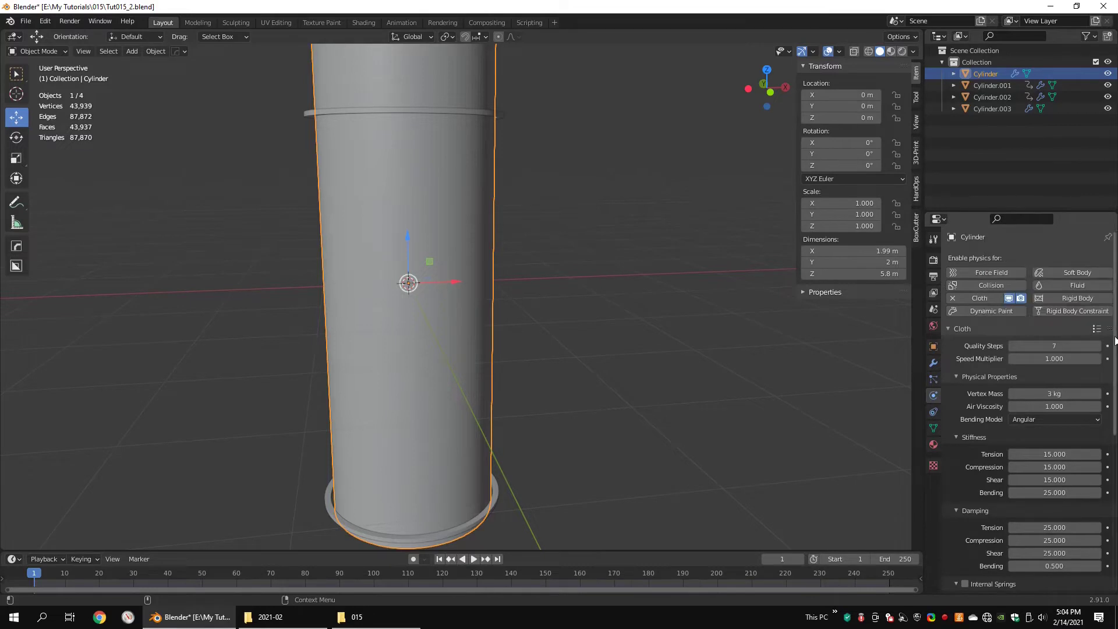
{"action": "scroll", "coordinate": [1057, 321], "scroll_direction": "down", "scroll_amount": 2}
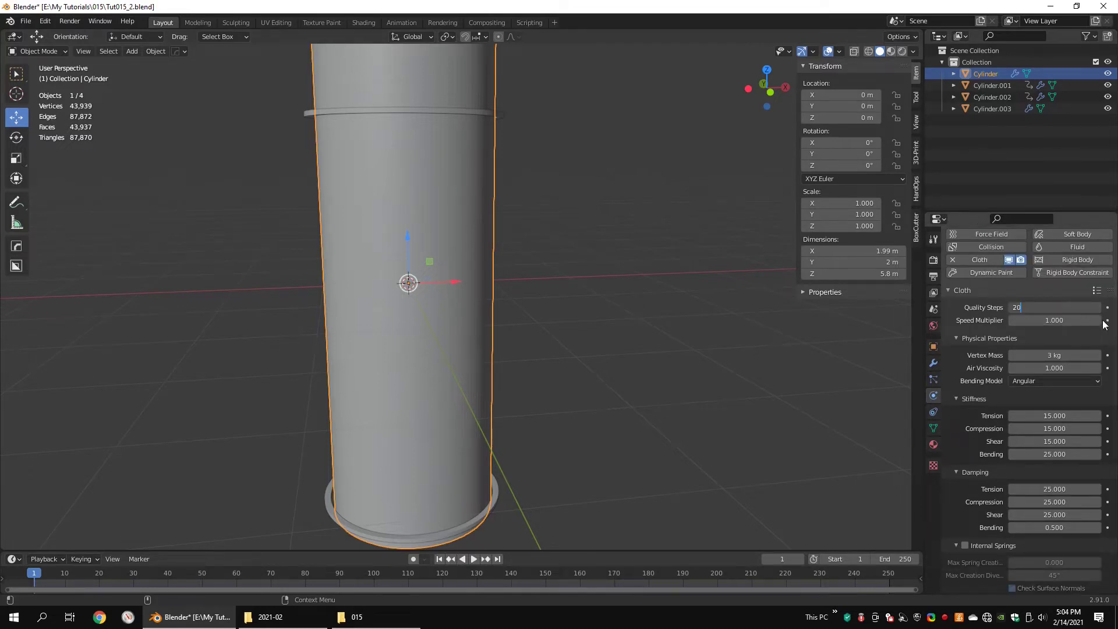
{"action": "scroll", "coordinate": [1103, 460], "scroll_direction": "down", "scroll_amount": 8}
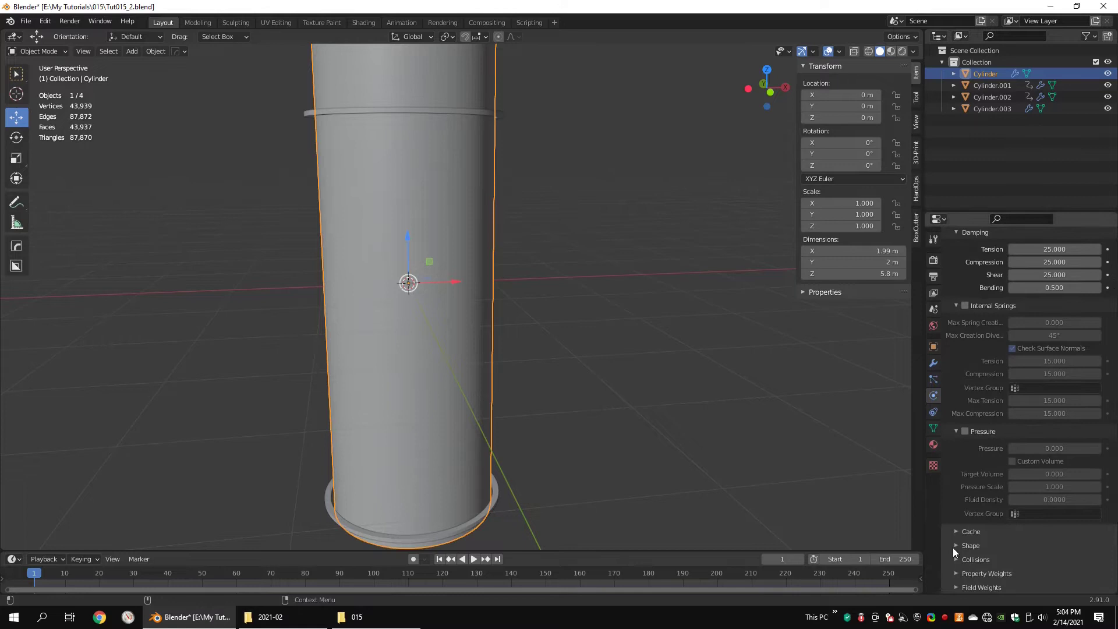
Step: Set the cloth cache's simulation end frame to 50
{"action": "left_click", "coordinate": [964, 532]}
{"action": "left_click", "coordinate": [1051, 586]}
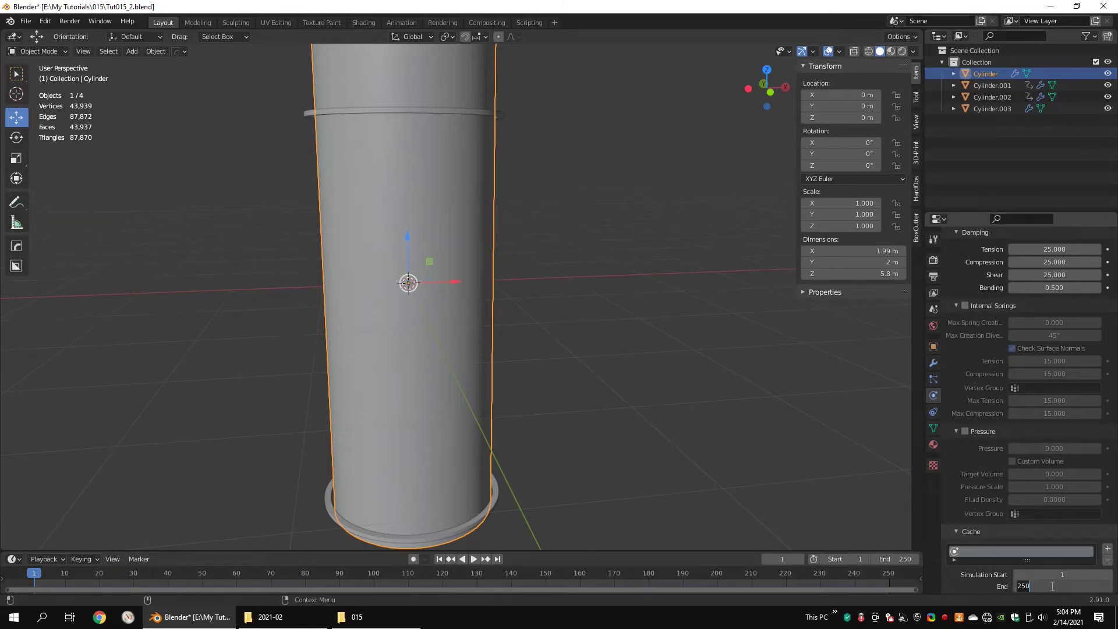
{"action": "scroll", "coordinate": [1116, 350], "scroll_direction": "down", "scroll_amount": 5}
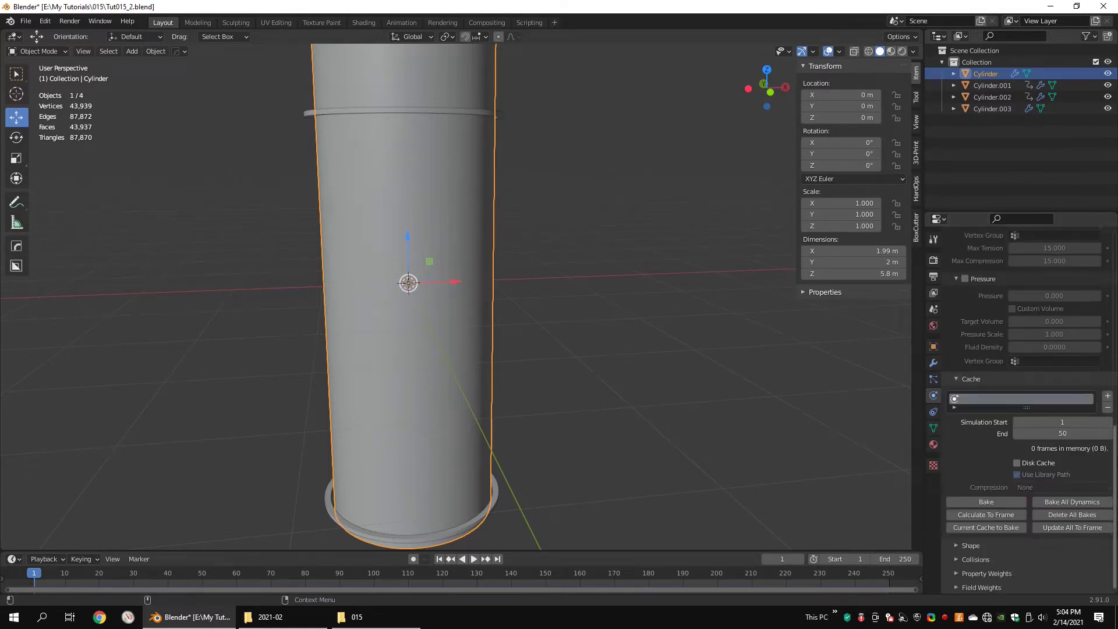
Step: Set cloth collision quality to 20, enable self collisions, and set both the object and self collision distances to 0.001 m
{"action": "left_click", "coordinate": [964, 560]}
{"action": "scroll", "coordinate": [1057, 463], "scroll_direction": "down", "scroll_amount": 3}
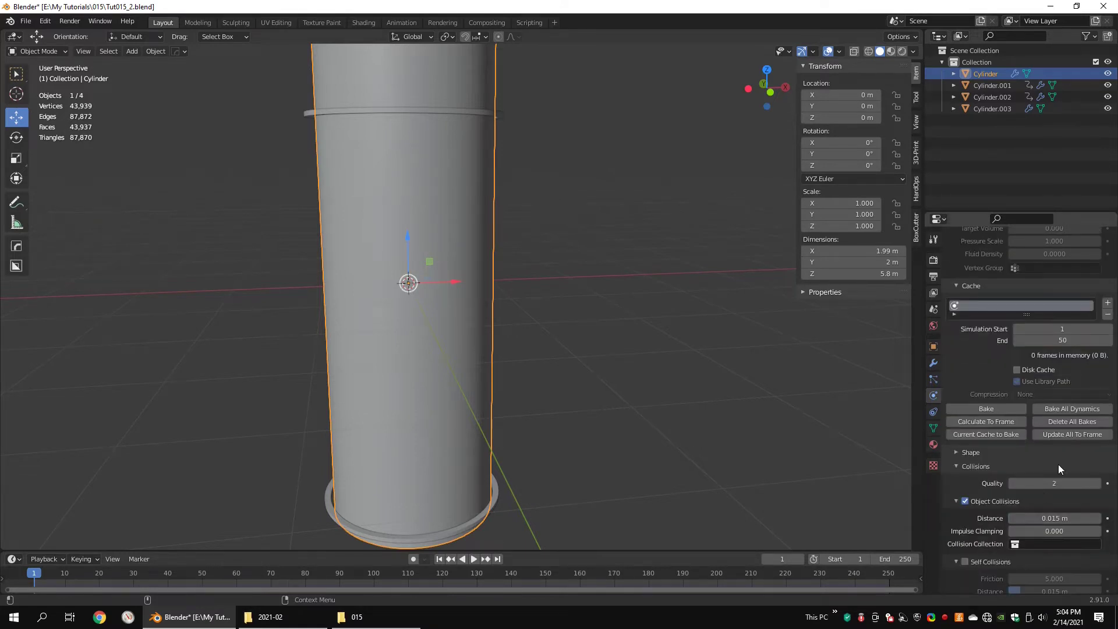
{"action": "left_click", "coordinate": [964, 561]}
{"action": "scroll", "coordinate": [1063, 521], "scroll_direction": "down", "scroll_amount": 2}
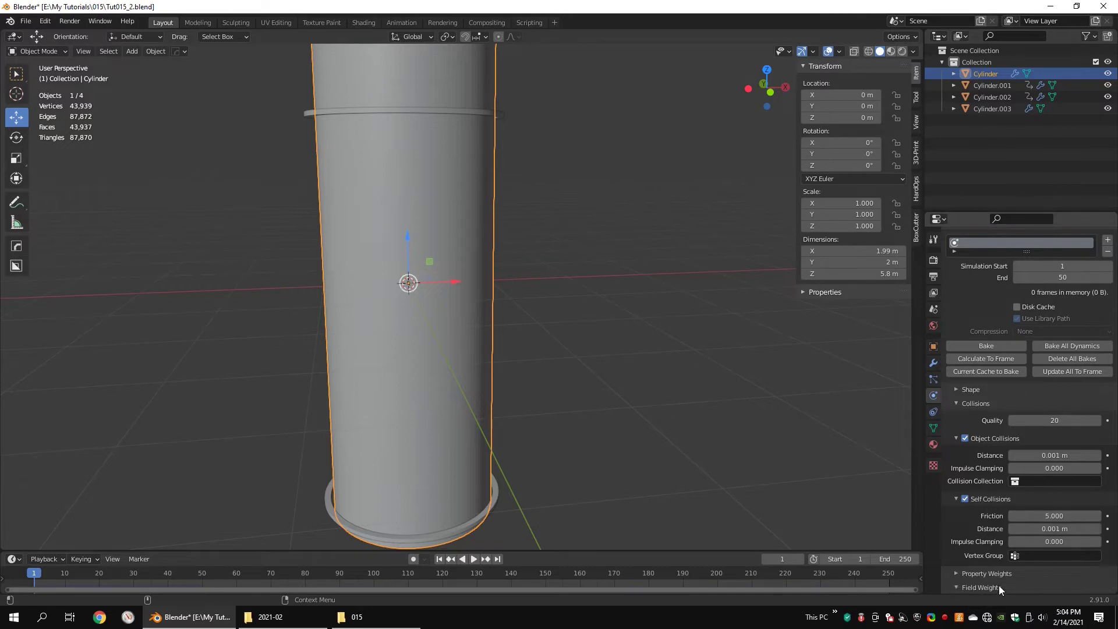
Step: Adjust the cloth's field weights and bake the simulation
{"action": "scroll", "coordinate": [998, 588], "scroll_direction": "down", "scroll_amount": 3}
{"action": "left_click", "coordinate": [1045, 525]}
{"action": "left_click_drag", "start_coordinate": [1115, 506], "coordinate": [1115, 361]}
{"action": "scroll", "coordinate": [1048, 450], "scroll_direction": "down", "scroll_amount": 4}
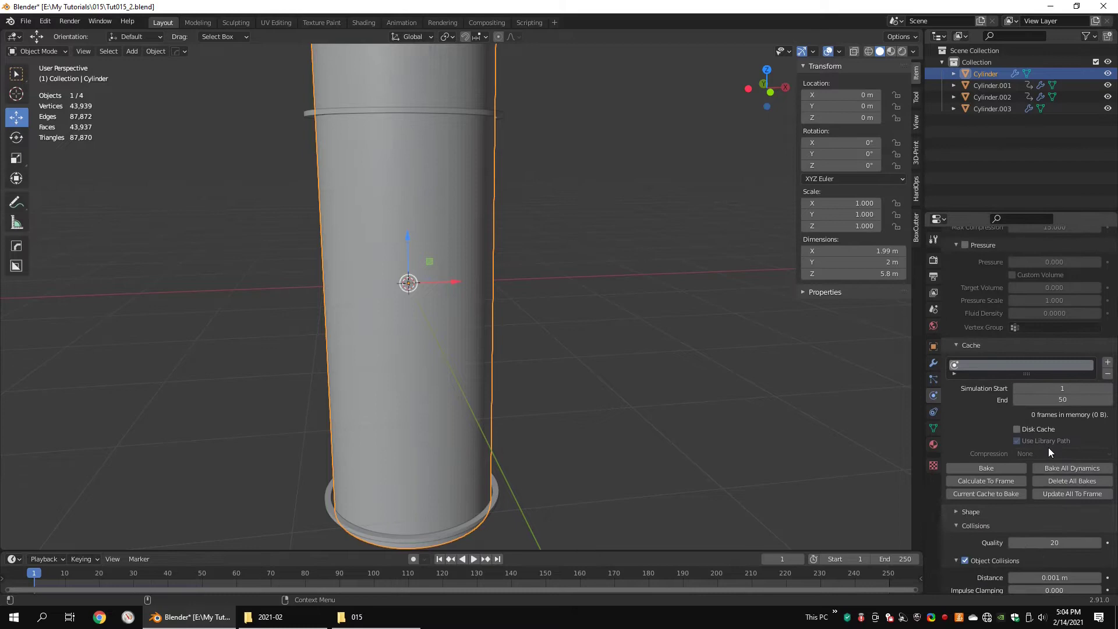
{"action": "left_click", "coordinate": [985, 468]}
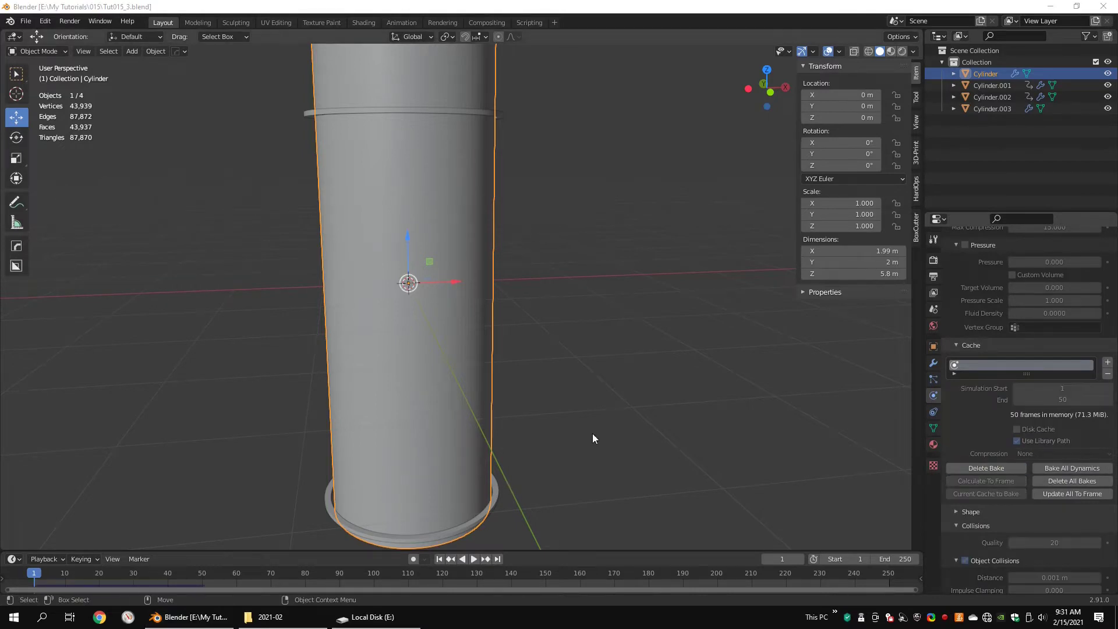
Step: Scrub the baked simulation to frame 44 and examine the squeezed bag from below and from the side
{"action": "middle_click_drag", "start_coordinate": [592, 417], "coordinate": [368, 411]}
{"action": "left_click_drag", "start_coordinate": [369, 406], "coordinate": [362, 327], "text": "alt"}
{"action": "scroll", "coordinate": [362, 326], "scroll_direction": "up", "scroll_amount": 2}
{"action": "left_click_drag", "start_coordinate": [37, 573], "coordinate": [182, 576]}
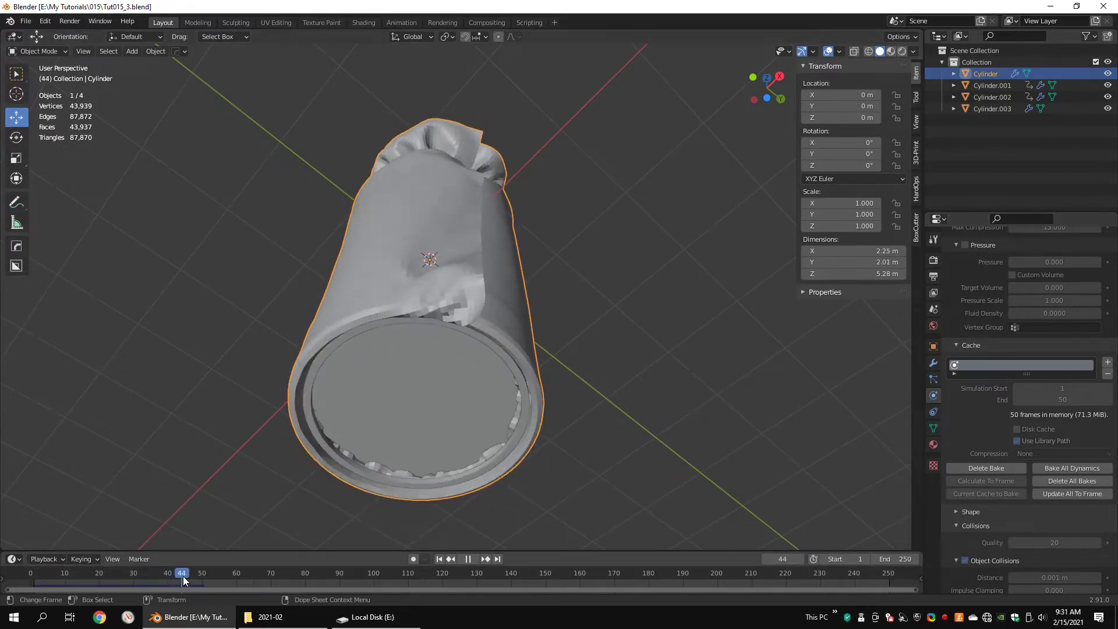
{"action": "middle_click_drag", "start_coordinate": [556, 273], "coordinate": [585, 173]}
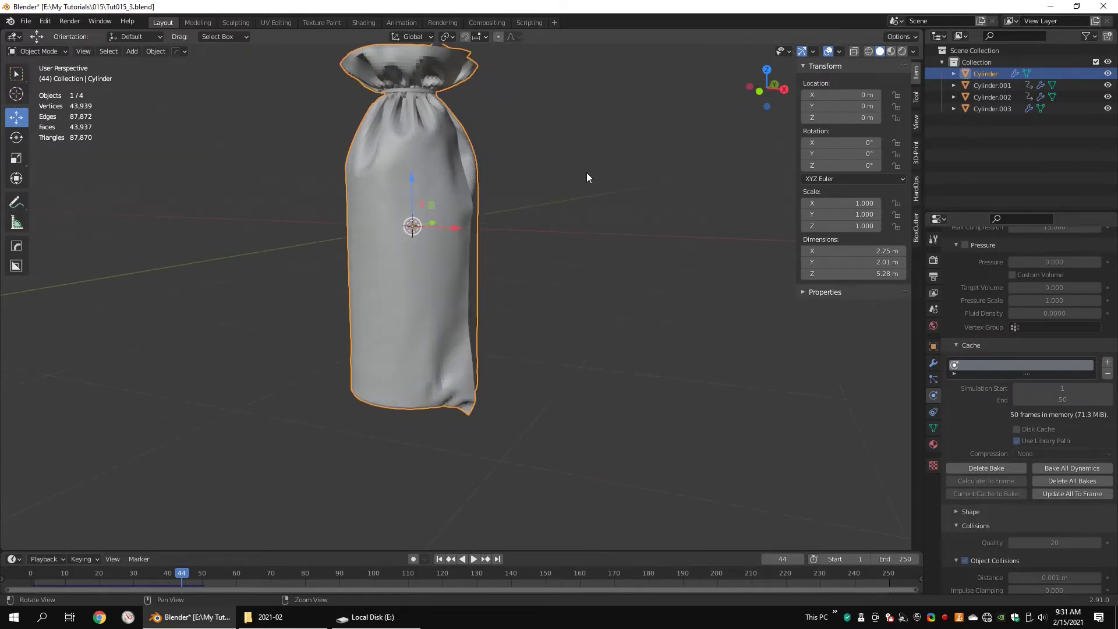
Step: Return to frame 0 and stretch the upper ring's mesh along Z to a height of about 0.126 m
{"action": "left_click_drag", "start_coordinate": [178, 575], "coordinate": [31, 575]}
{"action": "middle_click_drag", "start_coordinate": [489, 160], "coordinate": [459, 276], "text": "shift"}
{"action": "scroll", "coordinate": [459, 276], "scroll_direction": "up", "scroll_amount": 2}
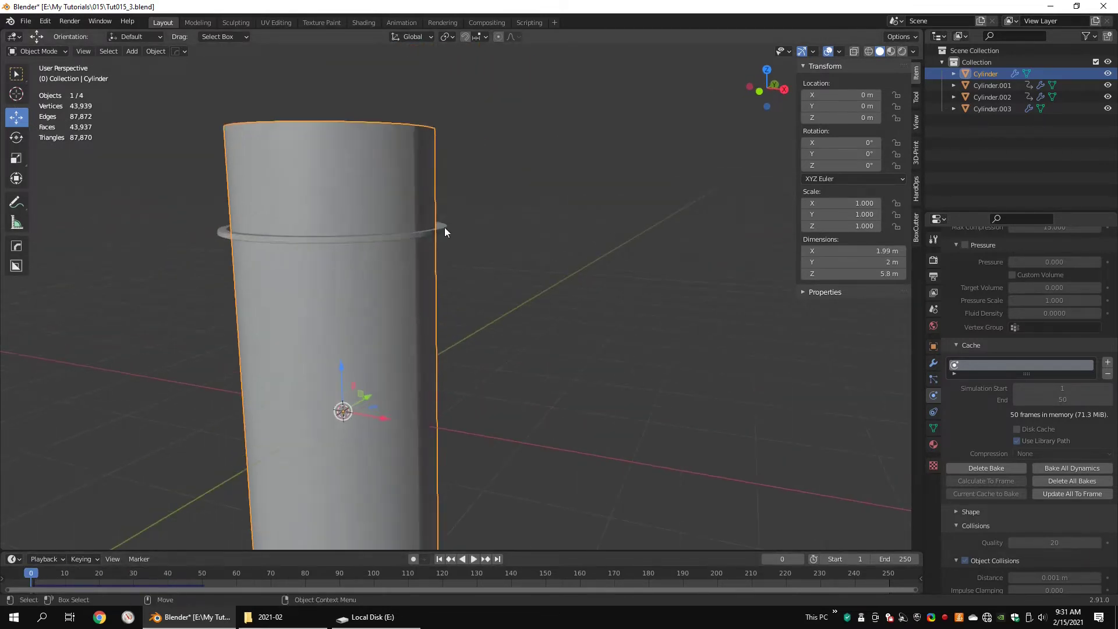
{"action": "left_click", "coordinate": [445, 227]}
{"action": "key", "text": "Tab"}
{"action": "key", "text": "s"}
{"action": "key", "text": "z"}
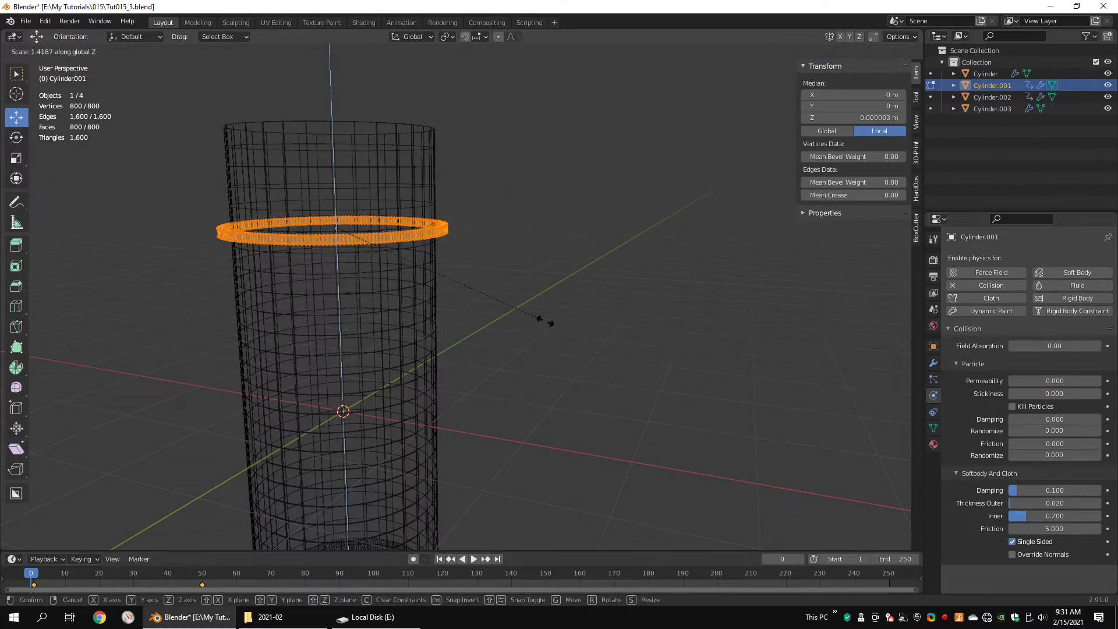
{"action": "left_click", "coordinate": [677, 384]}
{"action": "key", "text": "shift+z"}
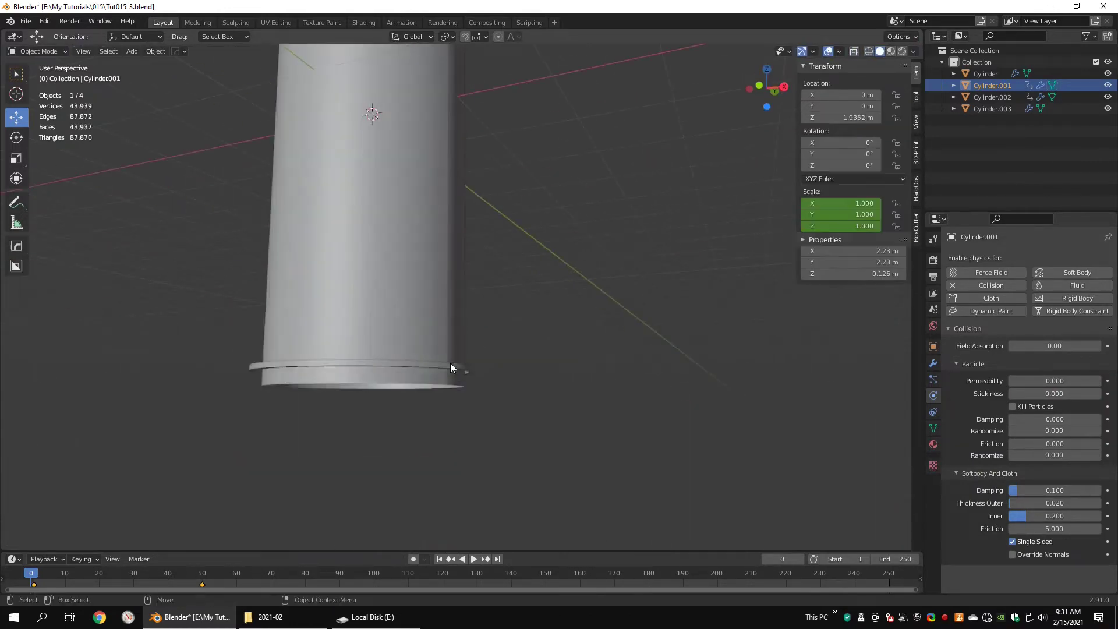
Step: Check the inner plug near the lower ring, and select the bottom edge loop of the cylinder wall in edit mode
{"action": "left_click", "coordinate": [475, 356]}
{"action": "middle_click_drag", "start_coordinate": [476, 352], "coordinate": [513, 361]}
{"action": "left_click", "coordinate": [458, 324]}
{"action": "middle_click_drag", "start_coordinate": [458, 324], "coordinate": [466, 351]}
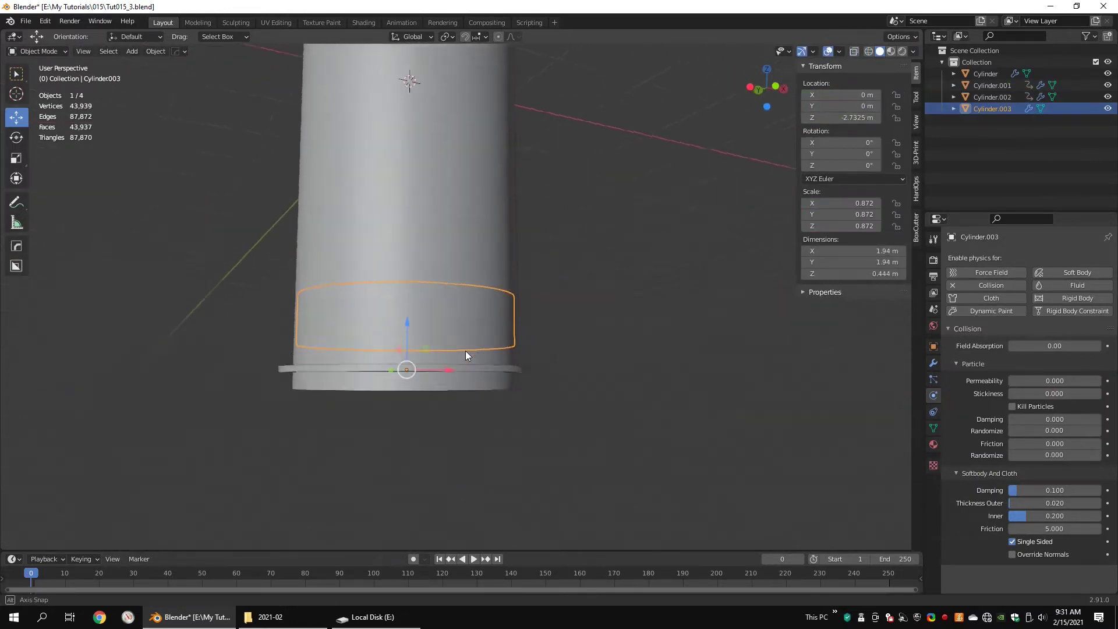
{"action": "key", "text": "KP_3"}
{"action": "key", "text": "shift+z"}
{"action": "scroll", "coordinate": [535, 387], "scroll_direction": "up", "scroll_amount": 2}
{"action": "key", "text": "Tab"}
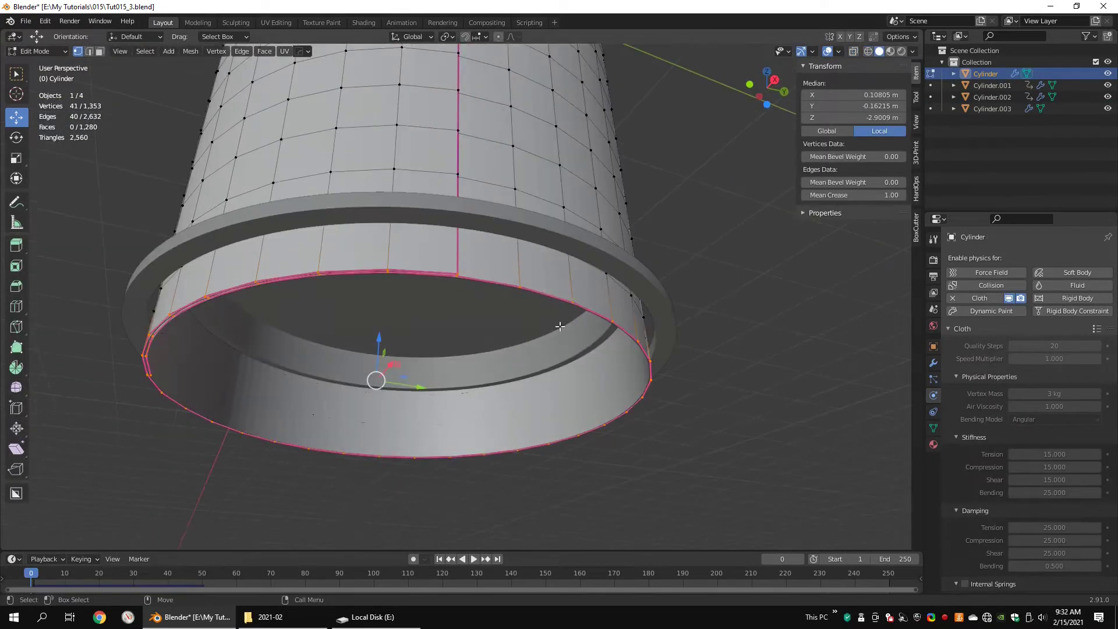
Step: Delete the cloth bake and extrude the wall's bottom edge loop about 0.17 m straight down
{"action": "scroll", "coordinate": [1077, 494], "scroll_direction": "down", "scroll_amount": 10}
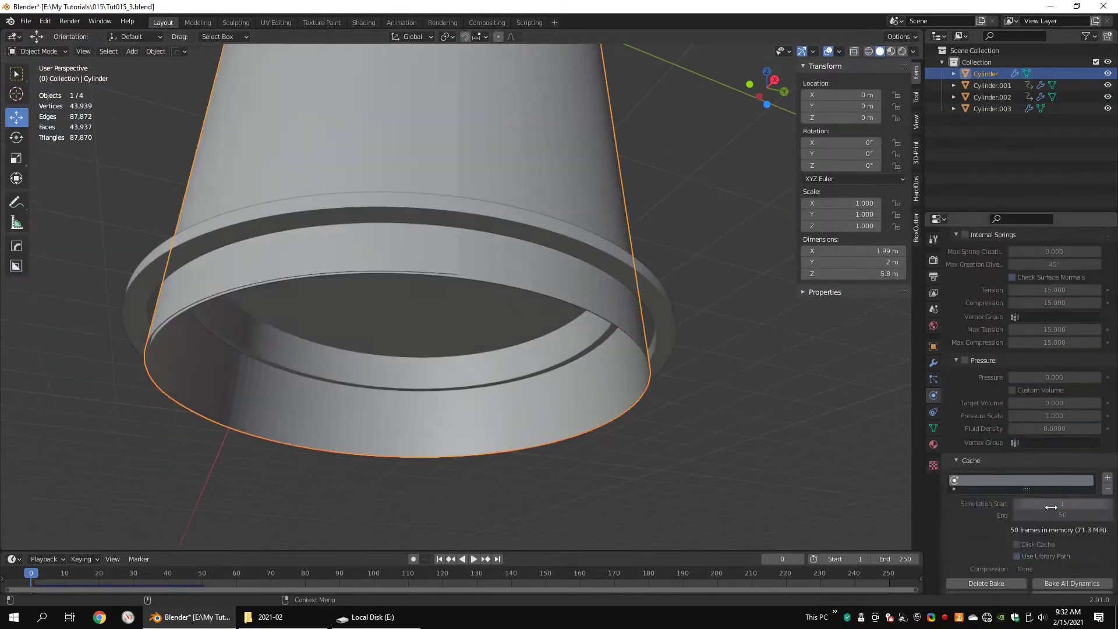
{"action": "scroll", "coordinate": [994, 482], "scroll_direction": "down", "scroll_amount": 5}
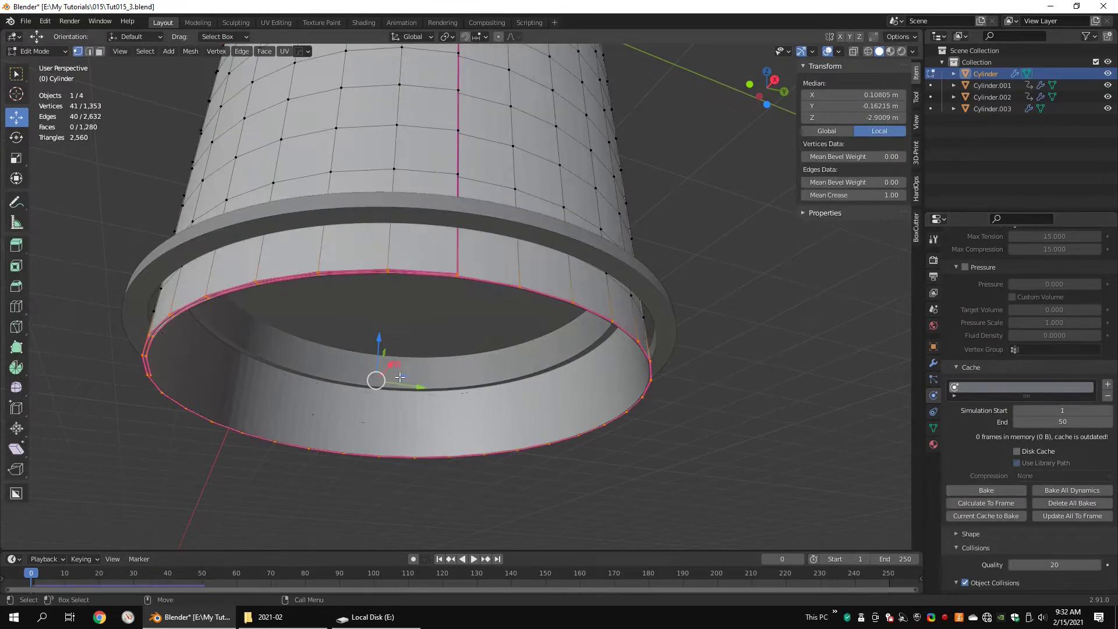
{"action": "key", "text": "e"}
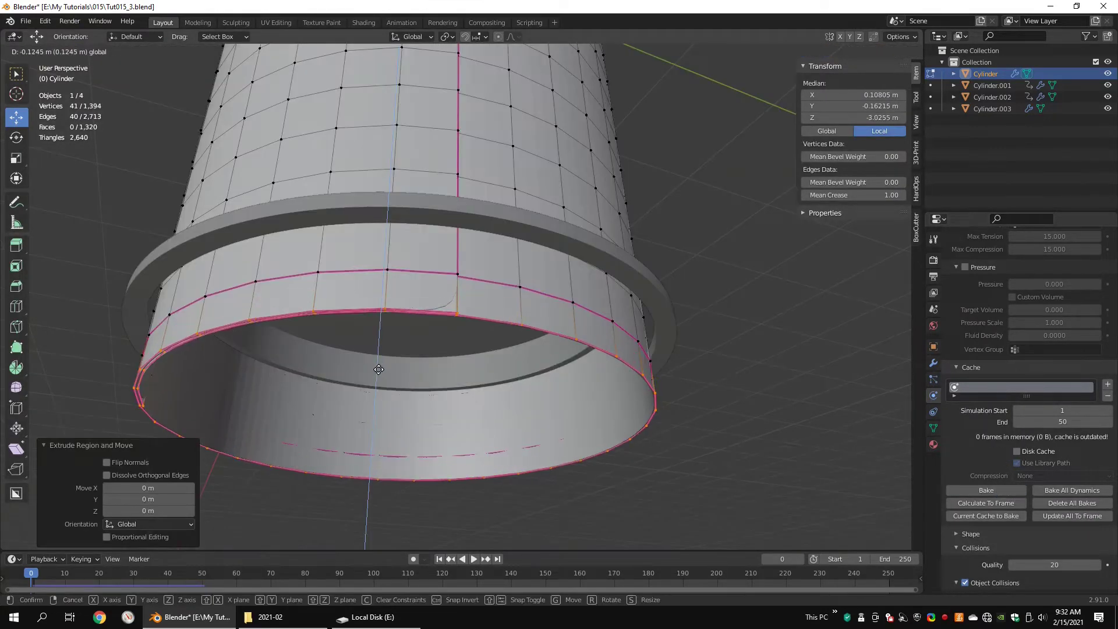
{"action": "left_click_drag", "start_coordinate": [378, 369], "coordinate": [378, 384]}
{"action": "mouse_move", "coordinate": [378, 384]}
{"action": "middle_mouse_down"}
{"action": "mouse_move", "coordinate": [371, 411]}
{"action": "mouse_move", "coordinate": [352, 416]}
{"action": "middle_mouse_up"}
{"action": "key", "text": "shift+z"}
{"action": "middle_click_drag", "start_coordinate": [676, 378], "coordinate": [672, 373]}
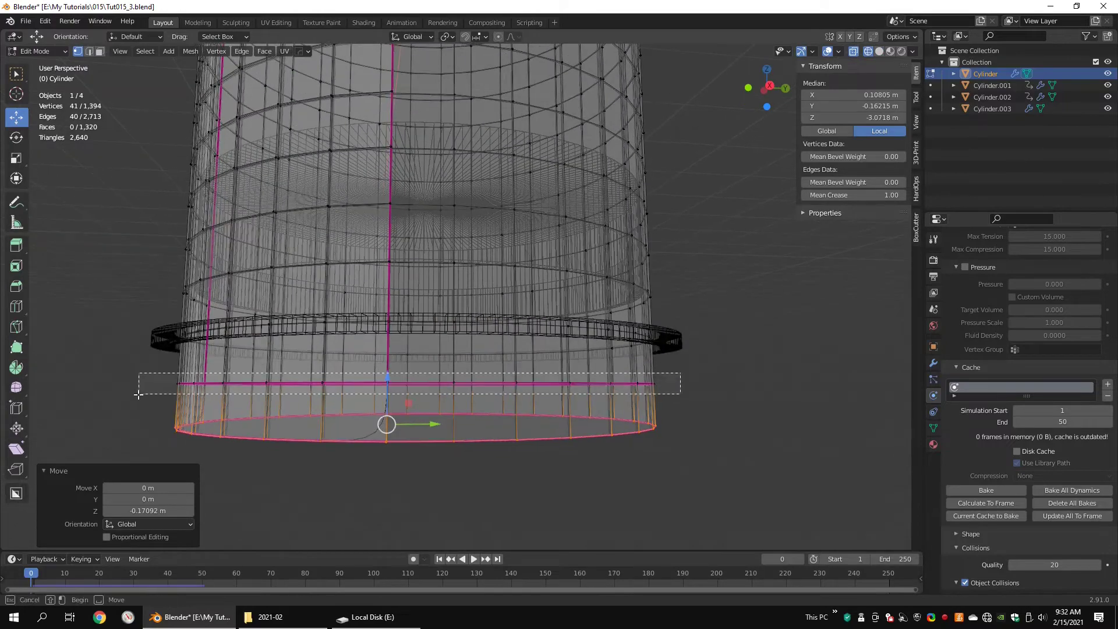
Step: Remove the crease from the wall's former bottom edge loop, just above the newly extruded strip
{"action": "left_click_drag", "start_coordinate": [138, 394], "coordinate": [138, 394]}
{"action": "middle_click_drag", "start_coordinate": [438, 441], "coordinate": [506, 382], "text": "shift"}
{"action": "middle_click_drag", "start_coordinate": [506, 381], "coordinate": [434, 325]}
{"action": "scroll", "coordinate": [484, 379], "scroll_direction": "up", "scroll_amount": 4}
{"action": "middle_click_drag", "start_coordinate": [434, 325], "coordinate": [403, 355]}
Step: Set a crease of 1.00 on the two vertical end edges of the extruded strip and leave edit mode
{"action": "left_click", "coordinate": [252, 351]}
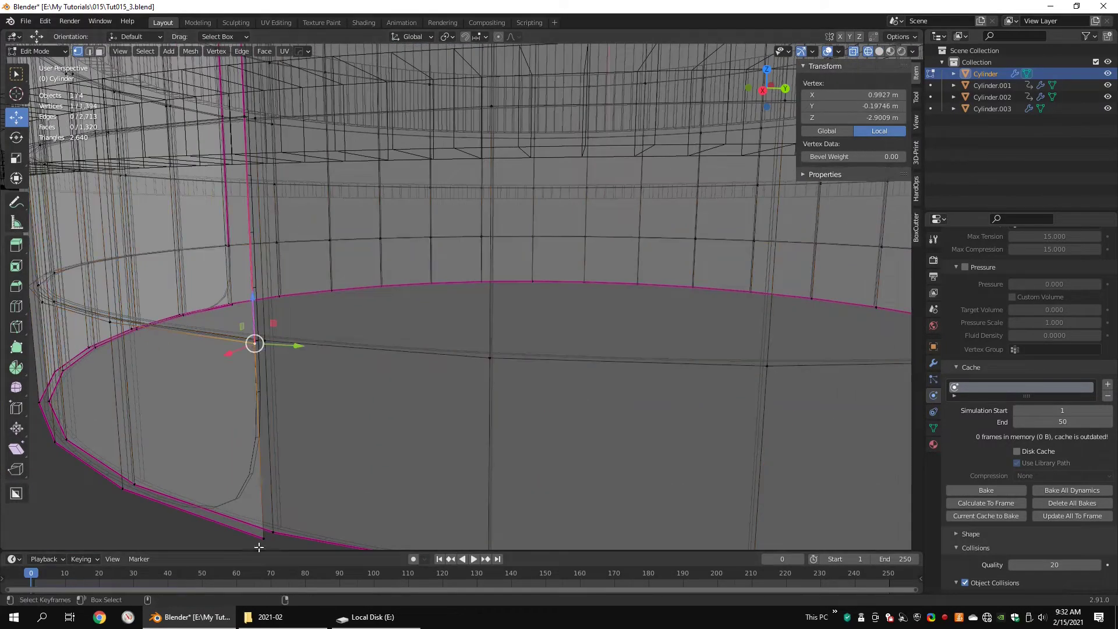
{"action": "left_click", "coordinate": [265, 539], "text": "shift"}
{"action": "scroll", "coordinate": [474, 305], "scroll_direction": "down", "scroll_amount": 4}
{"action": "middle_click_drag", "start_coordinate": [474, 304], "coordinate": [687, 318]}
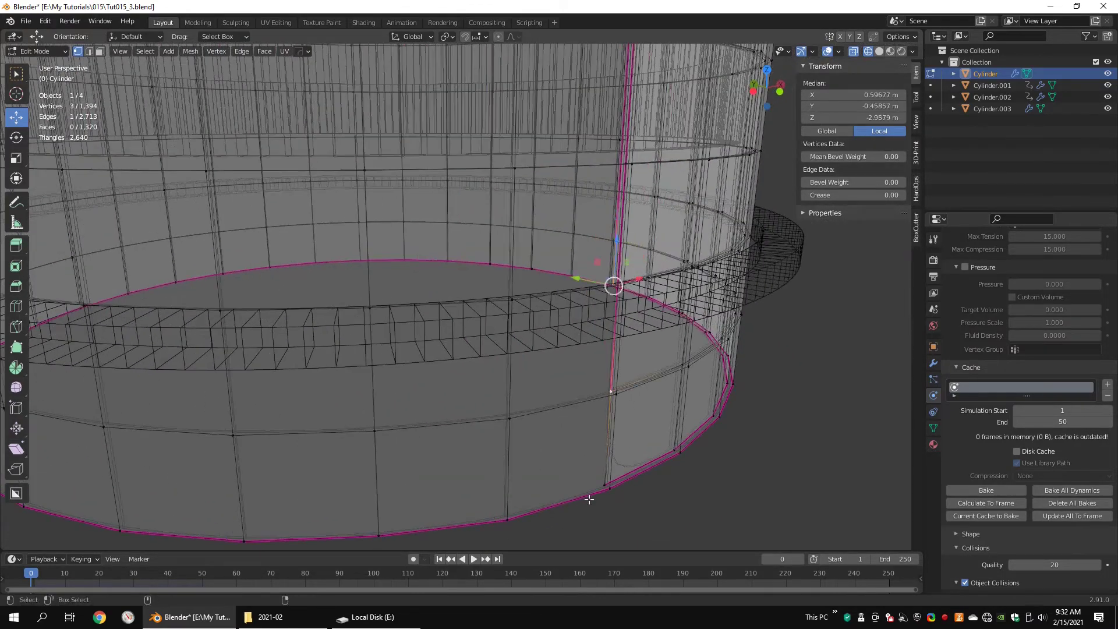
{"action": "scroll", "coordinate": [735, 304], "scroll_direction": "down", "scroll_amount": 4}
{"action": "middle_click_drag", "start_coordinate": [735, 303], "coordinate": [522, 327]}
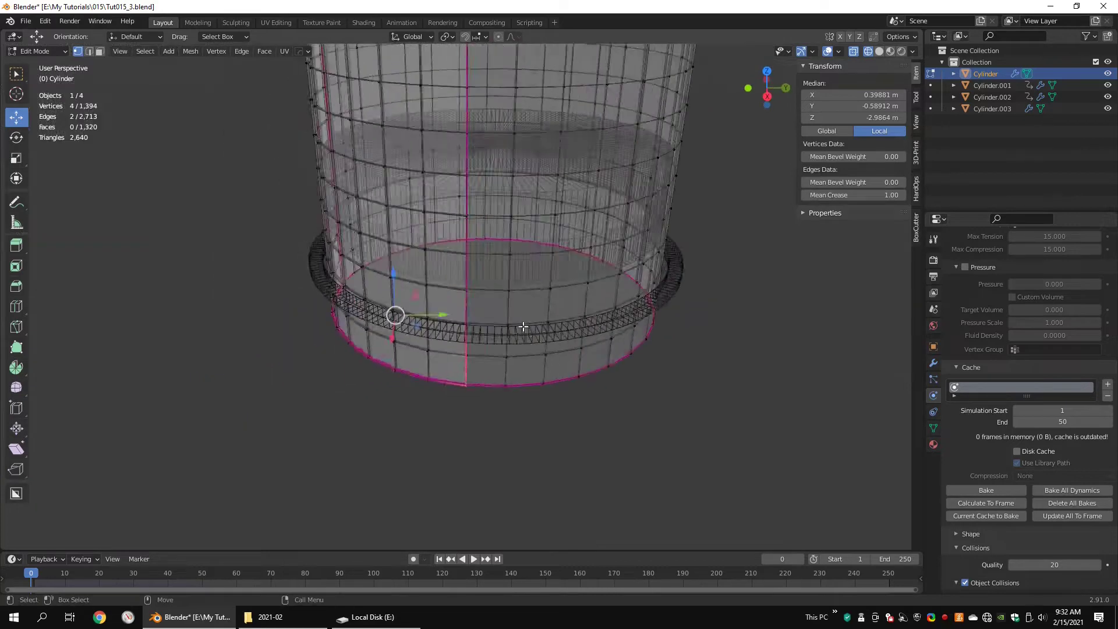
{"action": "key", "text": "shift+z"}
{"action": "key", "text": "Tab"}
{"action": "mouse_move", "coordinate": [561, 375]}
{"action": "middle_mouse_down"}
{"action": "mouse_move", "coordinate": [530, 292]}
{"action": "mouse_move", "coordinate": [491, 346]}
{"action": "mouse_move", "coordinate": [571, 336]}
{"action": "middle_mouse_up"}
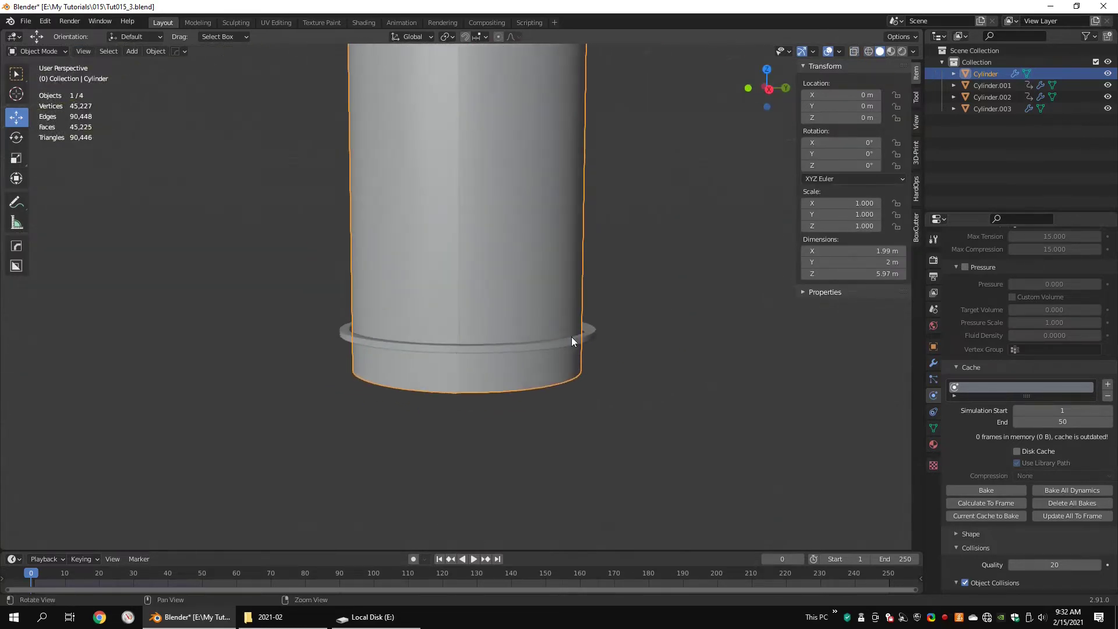
Step: Examine the wall's extended lower rim and overlapping ends from below, in relation to the lower ring
{"action": "scroll", "coordinate": [468, 288], "scroll_direction": "up", "scroll_amount": 2}
{"action": "left_click", "coordinate": [463, 370]}
{"action": "key", "text": "Tab"}
{"action": "key", "text": "Tab"}
{"action": "left_click", "coordinate": [417, 236]}
{"action": "key", "text": "Tab"}
{"action": "middle_click_drag", "start_coordinate": [417, 237], "coordinate": [401, 299]}
{"action": "scroll", "coordinate": [400, 298], "scroll_direction": "up", "scroll_amount": 5}
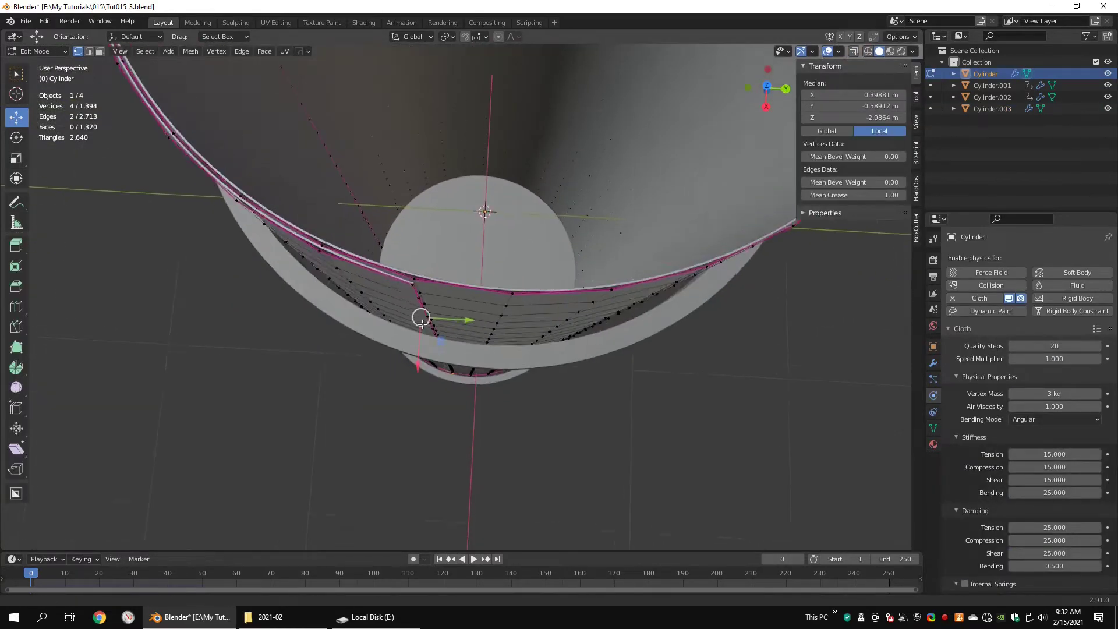
{"action": "key", "text": "Tab"}
{"action": "key", "text": "shift+z"}
Step: Apply the Subdivision and Solidify modifiers on the cylinder wall
{"action": "left_click", "coordinate": [933, 362]}
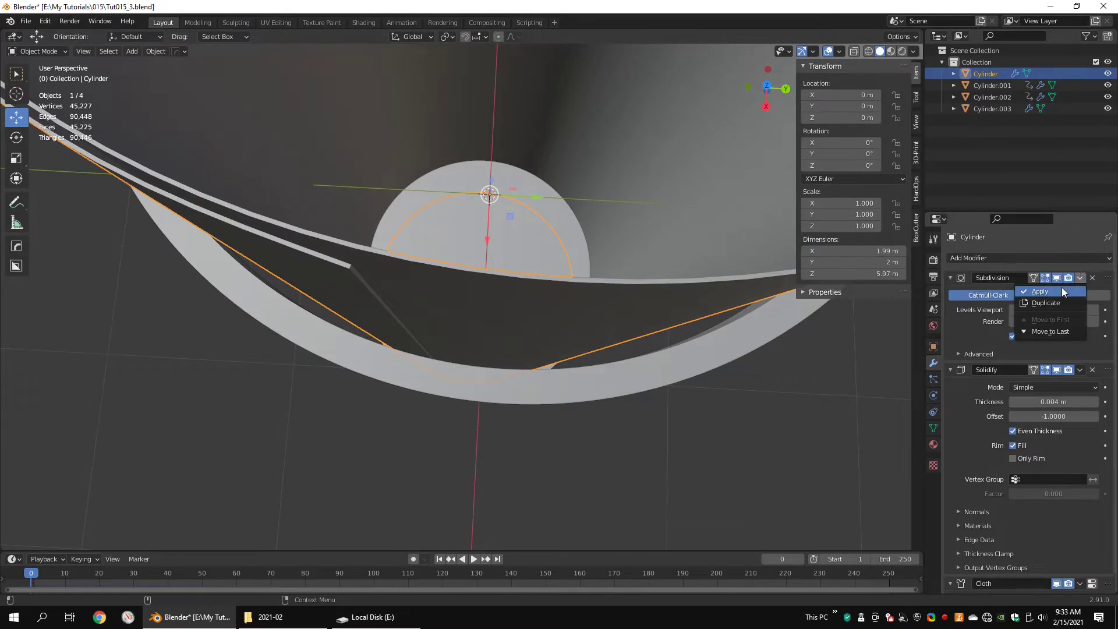
{"action": "left_click", "coordinate": [1061, 290]}
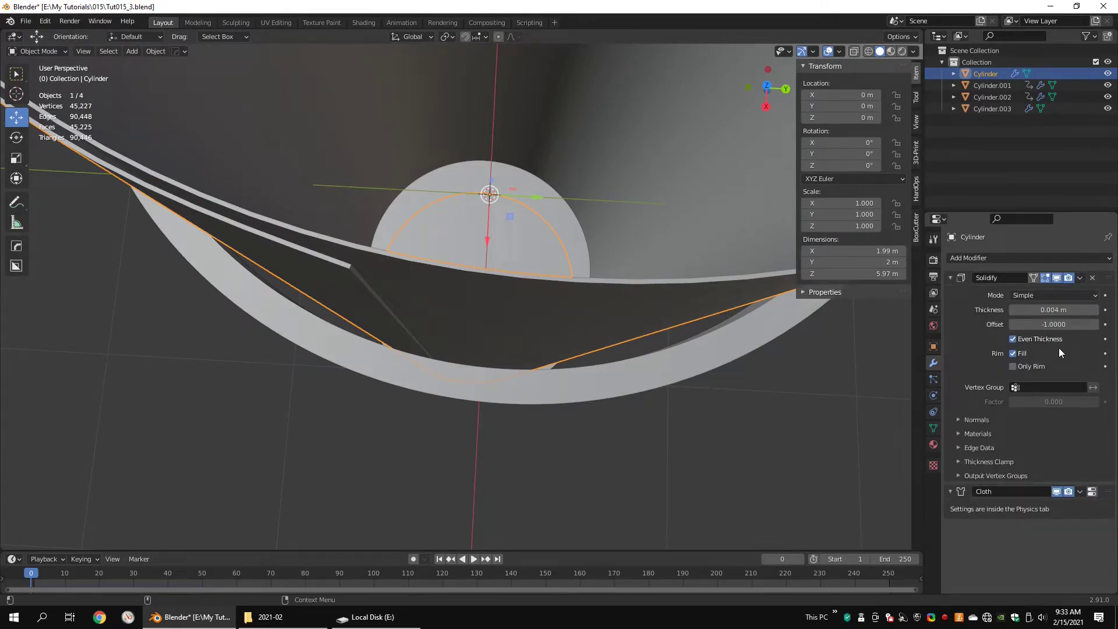
{"action": "left_click", "coordinate": [1080, 278]}
{"action": "left_click", "coordinate": [1057, 290]}
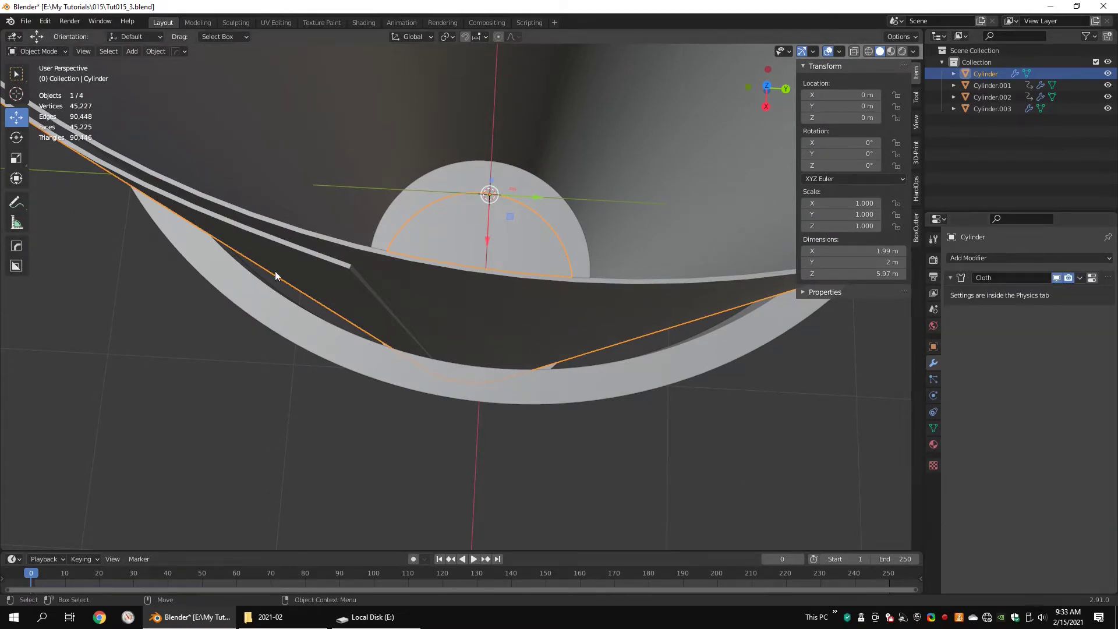
Step: From the top view in wireframe, select the two facing vertical edge columns at the end of the wall's overlap
{"action": "key", "text": "Tab"}
{"action": "key", "text": "ctrl+alt+q"}
{"action": "key", "text": "ctrl+alt+q"}
{"action": "key", "text": "KP_7"}
{"action": "scroll", "coordinate": [636, 245], "scroll_direction": "up", "scroll_amount": 2}
{"action": "middle_click_drag", "start_coordinate": [756, 328], "coordinate": [623, 302], "text": "shift"}
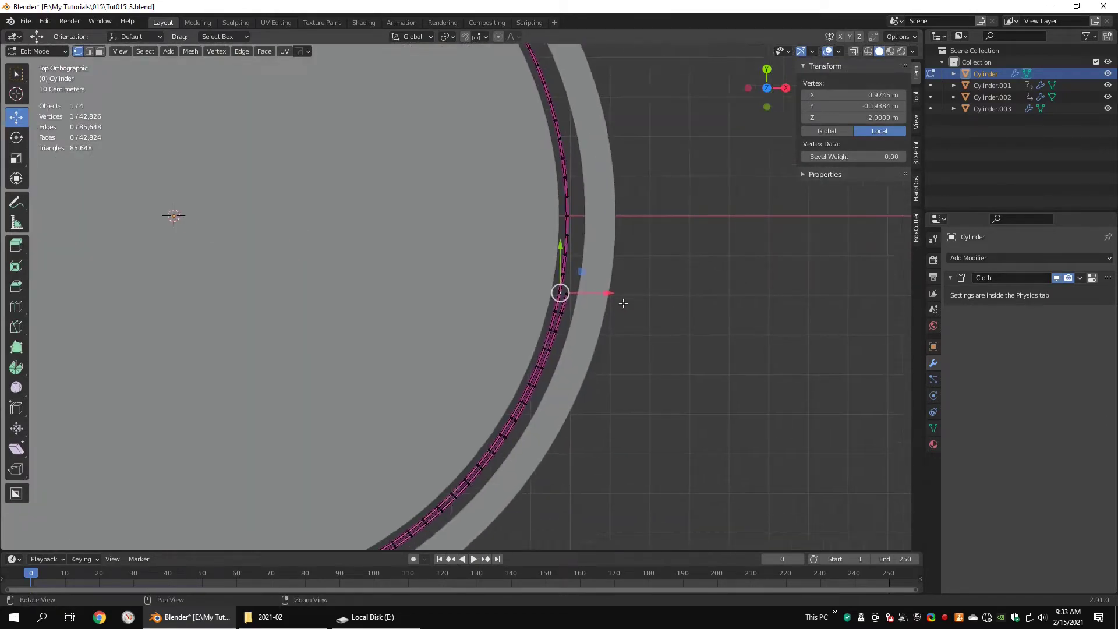
{"action": "scroll", "coordinate": [623, 302], "scroll_direction": "up", "scroll_amount": 6}
{"action": "middle_click_drag", "start_coordinate": [752, 298], "coordinate": [534, 269], "text": "shift"}
{"action": "scroll", "coordinate": [534, 269], "scroll_direction": "up", "scroll_amount": 6}
{"action": "key", "text": "shift+z"}
{"action": "middle_click_drag", "start_coordinate": [753, 203], "coordinate": [729, 216], "text": "shift"}
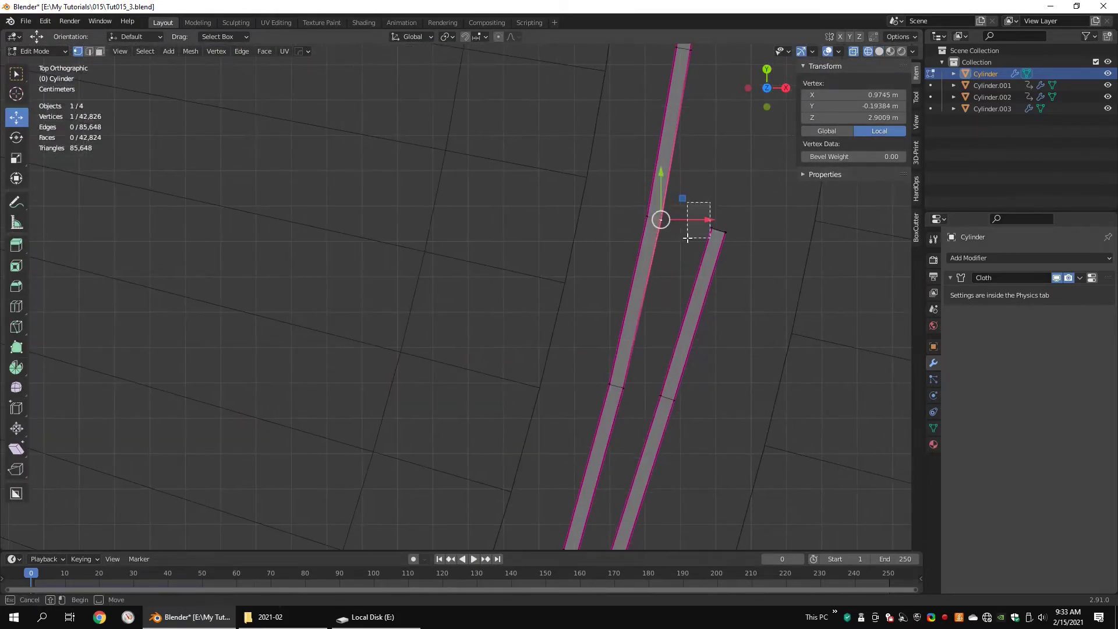
{"action": "left_click_drag", "start_coordinate": [710, 203], "coordinate": [687, 238]}
{"action": "middle_click_drag", "start_coordinate": [665, 236], "coordinate": [512, 169]}
{"action": "key", "text": "shift+z"}
{"action": "scroll", "coordinate": [507, 245], "scroll_direction": "down", "scroll_amount": 8}
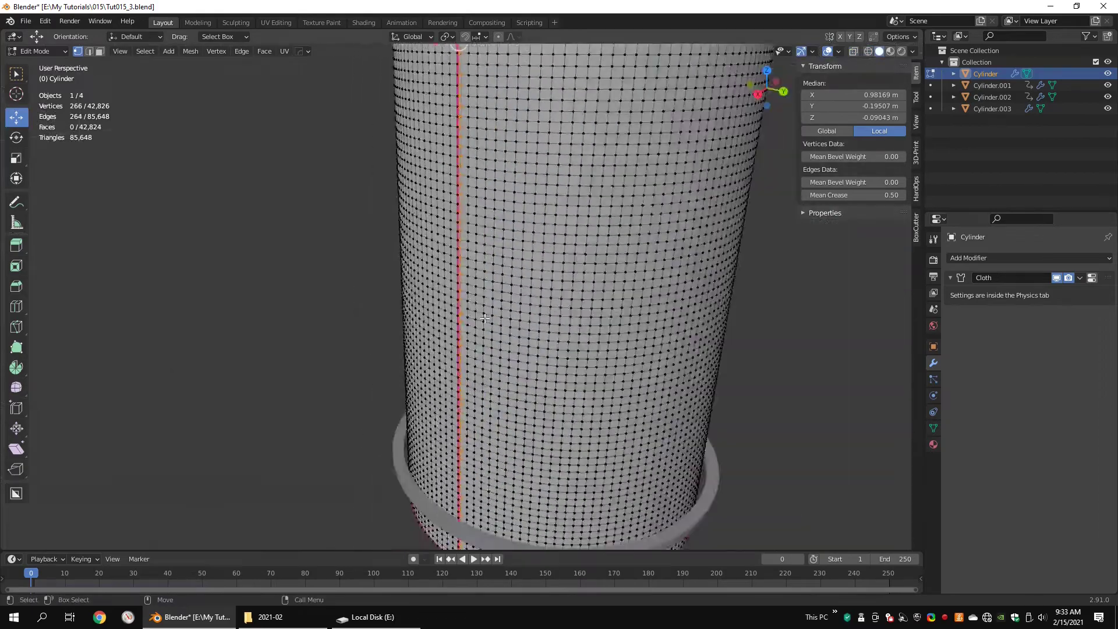
Step: Bridge the two selected vertical edge columns at the wall's overlap with Bridge Edge Loops
{"action": "mouse_move", "coordinate": [497, 314]}
{"action": "middle_mouse_down"}
{"action": "mouse_move", "coordinate": [496, 251]}
{"action": "mouse_move", "coordinate": [483, 401]}
{"action": "mouse_move", "coordinate": [478, 236]}
{"action": "middle_mouse_up"}
{"action": "left_click_drag", "start_coordinate": [478, 236], "coordinate": [465, 139], "text": "alt"}
{"action": "scroll", "coordinate": [506, 220], "scroll_direction": "up", "scroll_amount": 8}
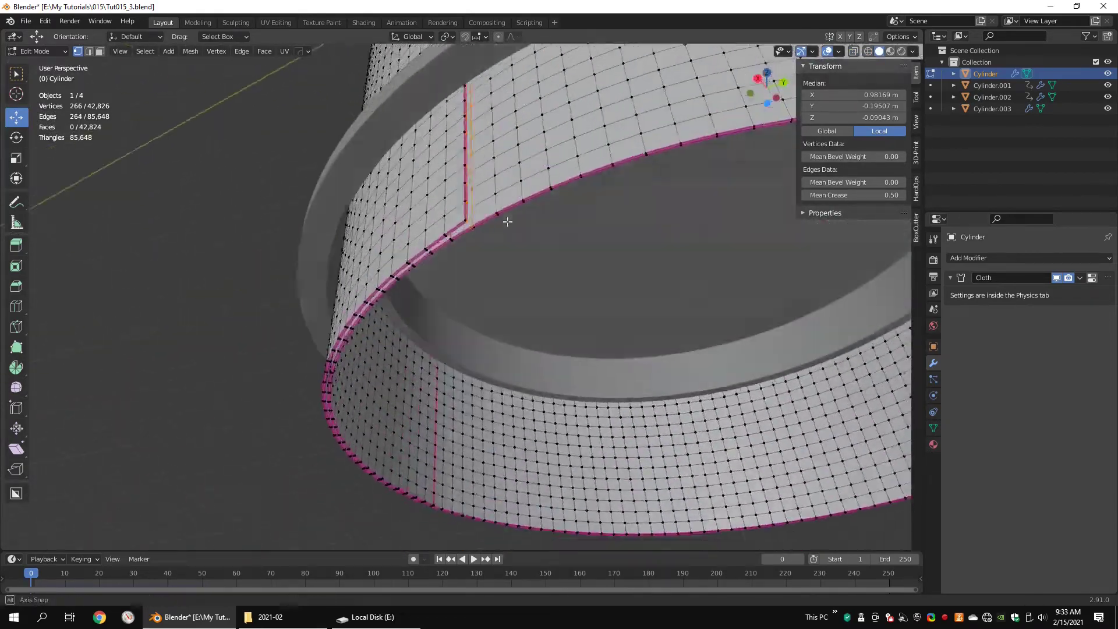
{"action": "middle_click_drag", "start_coordinate": [506, 220], "coordinate": [400, 220], "text": "alt"}
{"action": "left_click_drag", "start_coordinate": [399, 220], "coordinate": [405, 238], "text": "alt"}
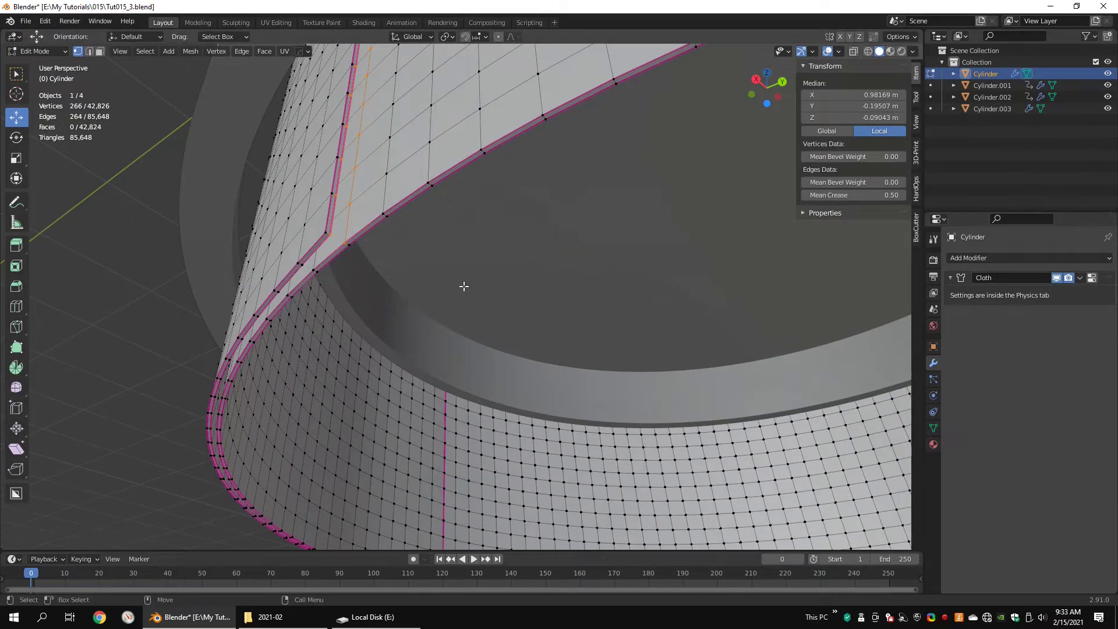
{"action": "key", "text": "2"}
{"action": "right_click", "coordinate": [435, 254]}
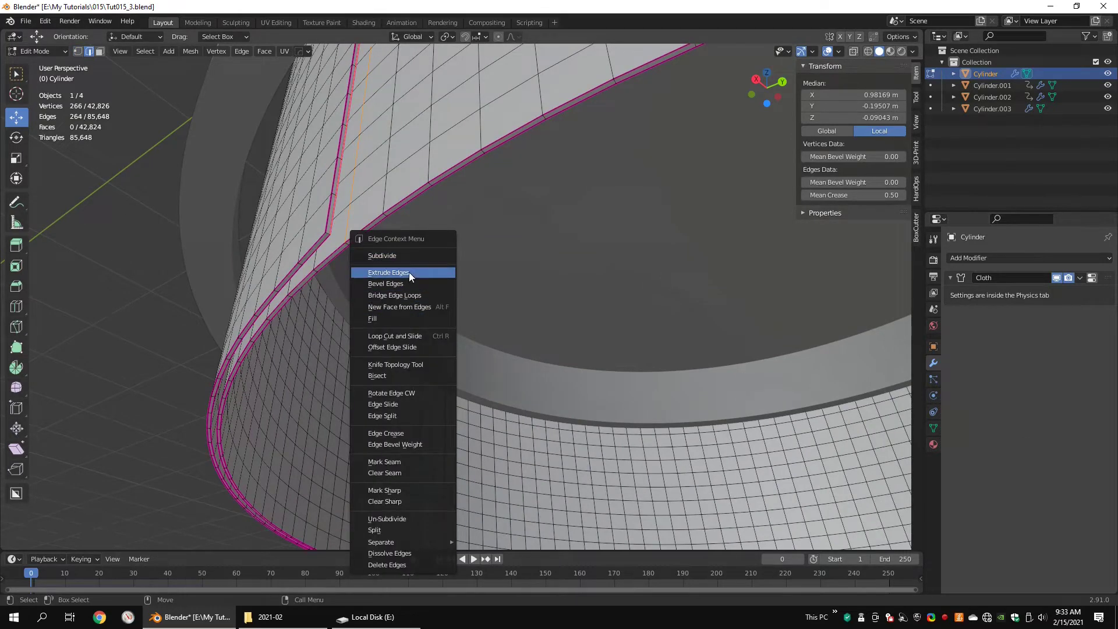
{"action": "left_click", "coordinate": [407, 295]}
Step: Delete only the faces of the bridged strip, keeping its connecting edges as sewing threads, and leave edit mode
{"action": "middle_click_drag", "start_coordinate": [406, 259], "coordinate": [543, 334]}
{"action": "key", "text": "x"}
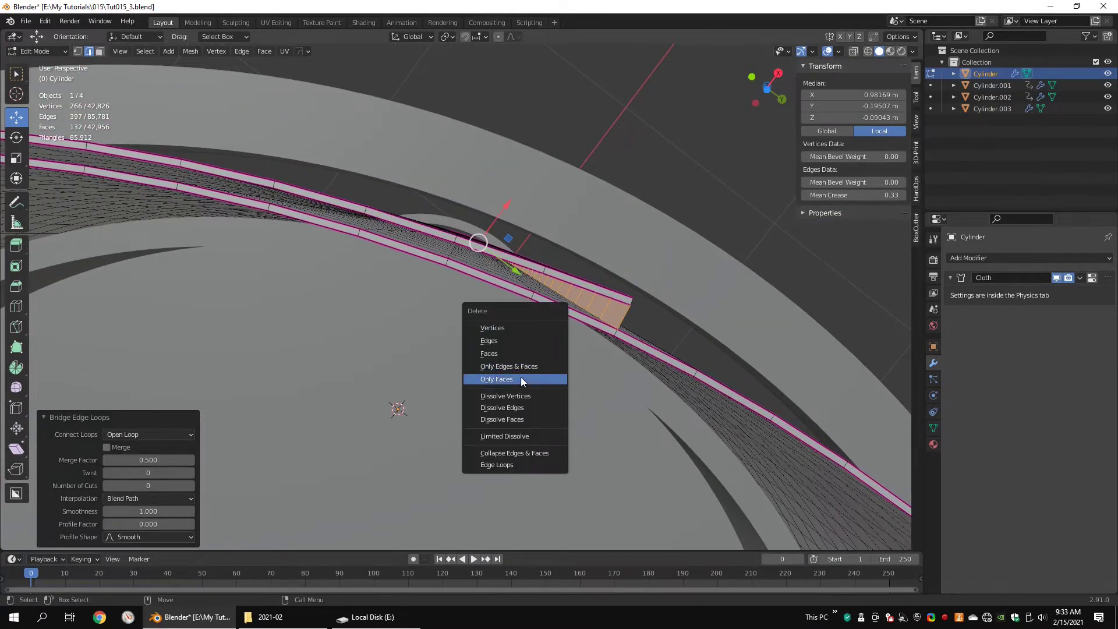
{"action": "left_click", "coordinate": [521, 378]}
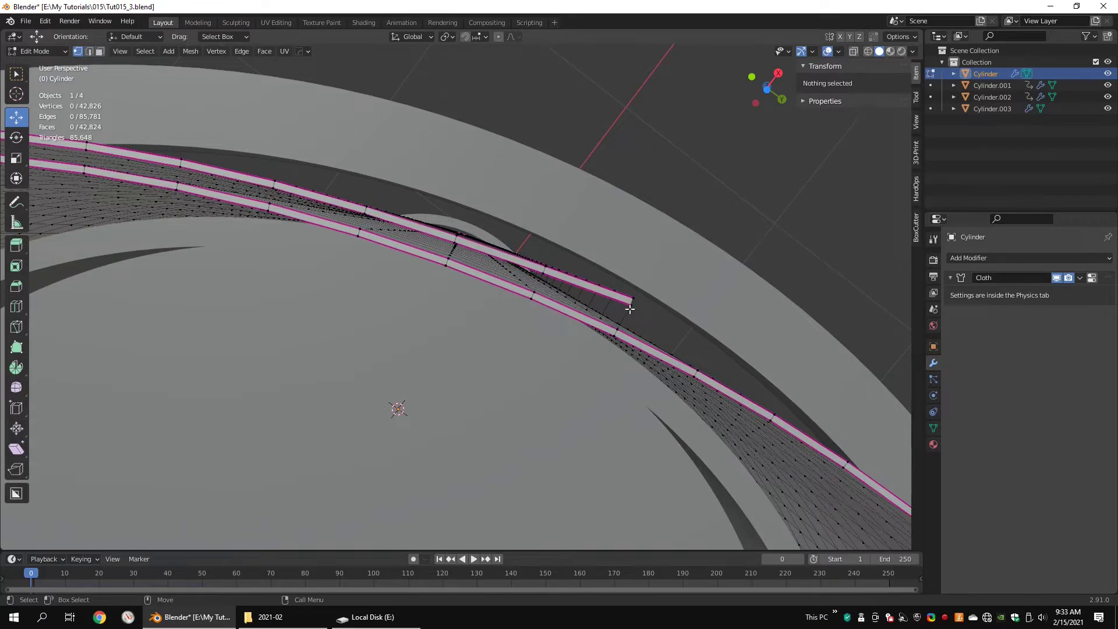
{"action": "left_click", "coordinate": [629, 314]}
{"action": "key", "text": "l"}
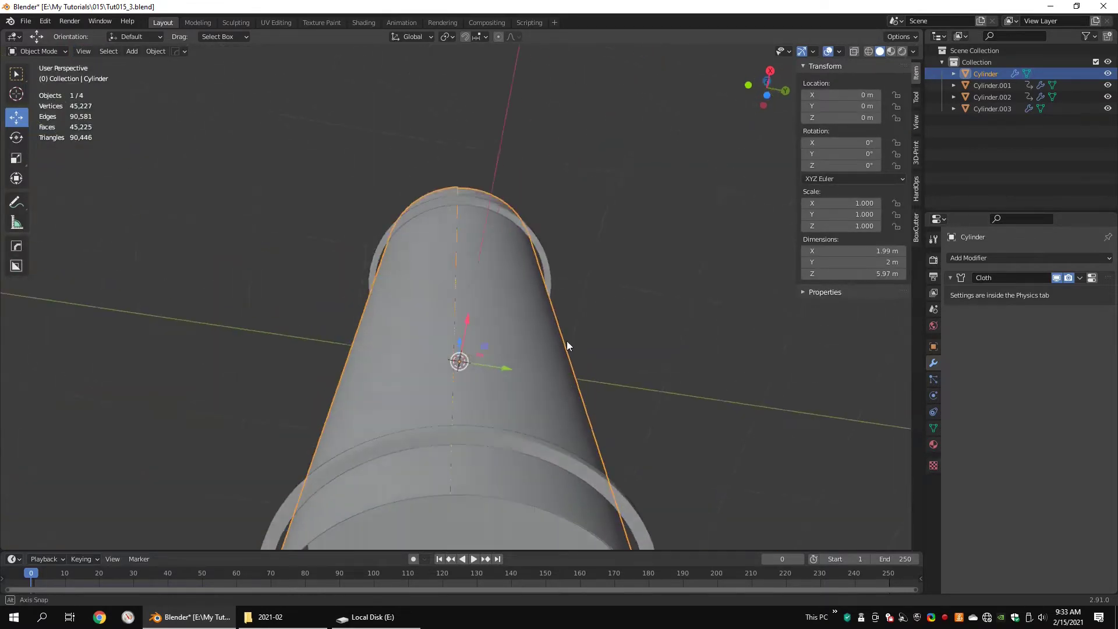
Step: Enable Sewing in the wall's cloth settings with a max sewing force of 10 and a shrinking factor of 0.010
{"action": "middle_click_drag", "start_coordinate": [567, 346], "coordinate": [485, 250]}
{"action": "scroll", "coordinate": [475, 352], "scroll_direction": "up", "scroll_amount": 4}
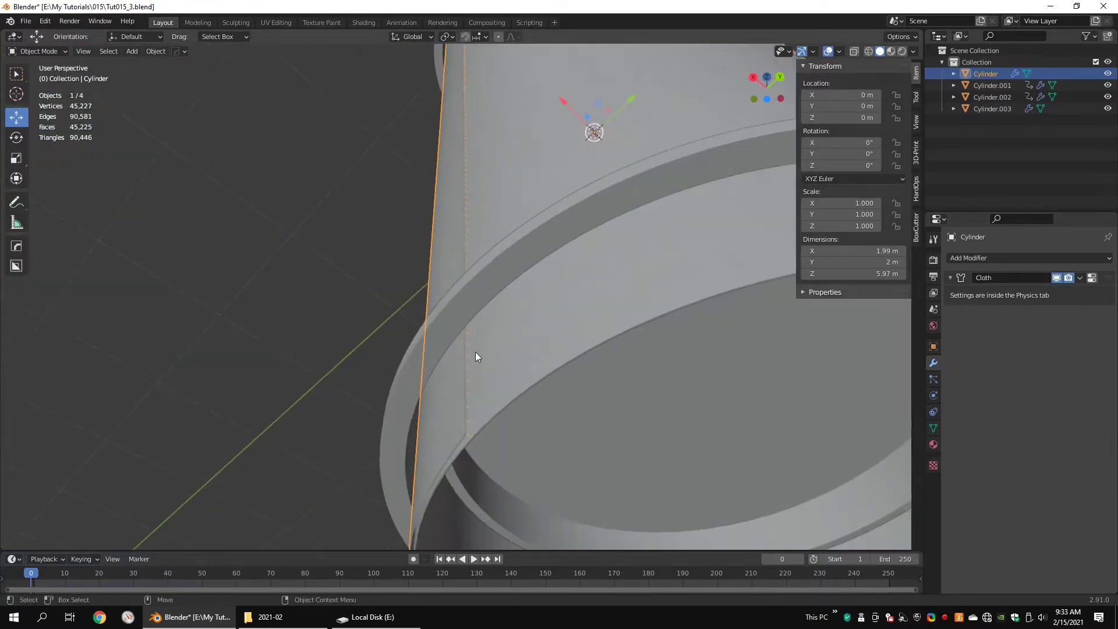
{"action": "middle_click_drag", "start_coordinate": [475, 352], "coordinate": [496, 287], "text": "shift"}
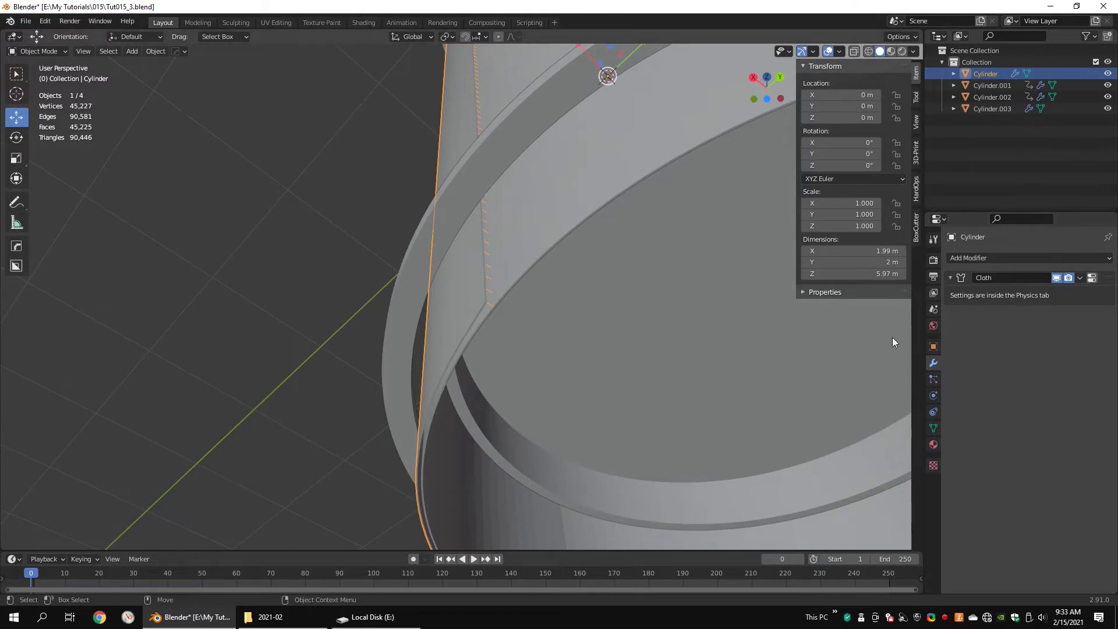
{"action": "left_click", "coordinate": [933, 396]}
{"action": "scroll", "coordinate": [1071, 443], "scroll_direction": "down", "scroll_amount": 6}
{"action": "scroll", "coordinate": [1079, 449], "scroll_direction": "down", "scroll_amount": 12}
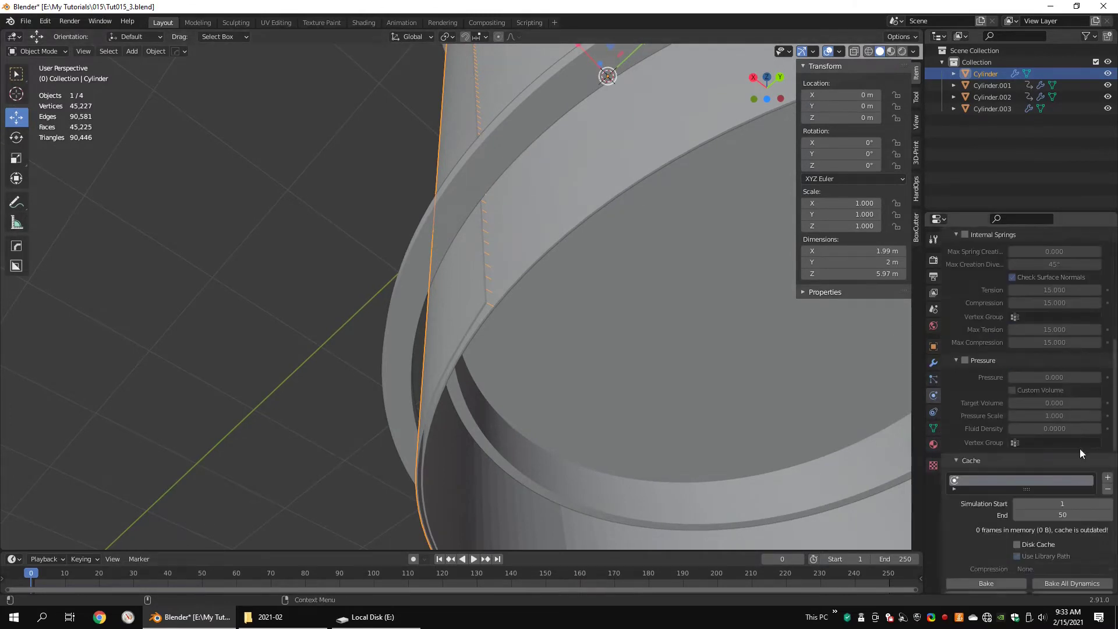
{"action": "scroll", "coordinate": [1076, 449], "scroll_direction": "up", "scroll_amount": 3}
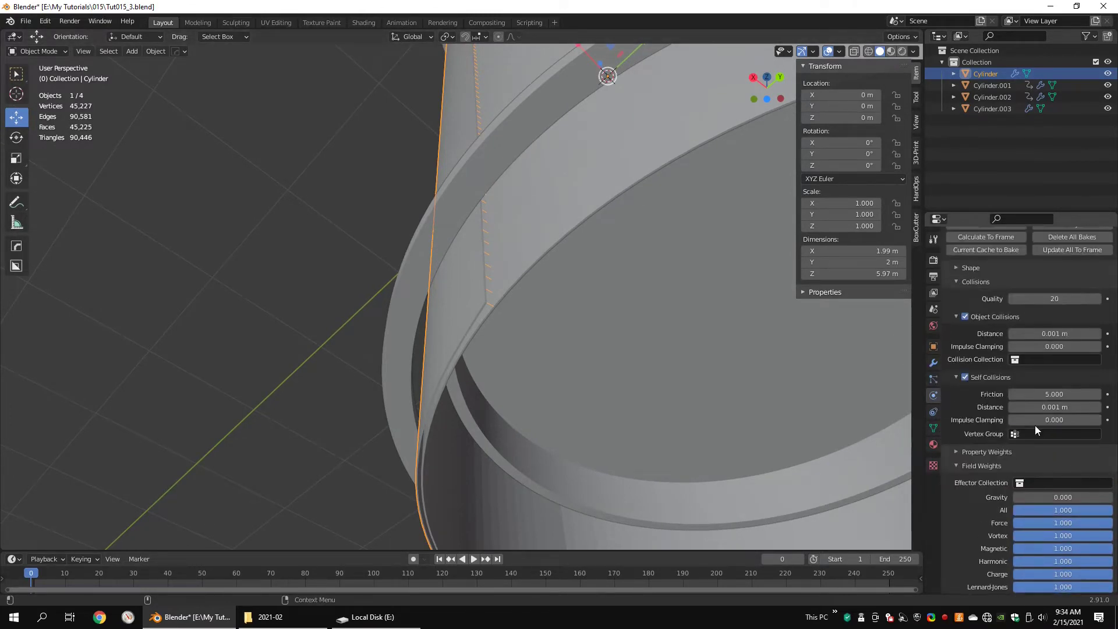
{"action": "scroll", "coordinate": [1033, 317], "scroll_direction": "up", "scroll_amount": 3}
{"action": "left_click", "coordinate": [1011, 313]}
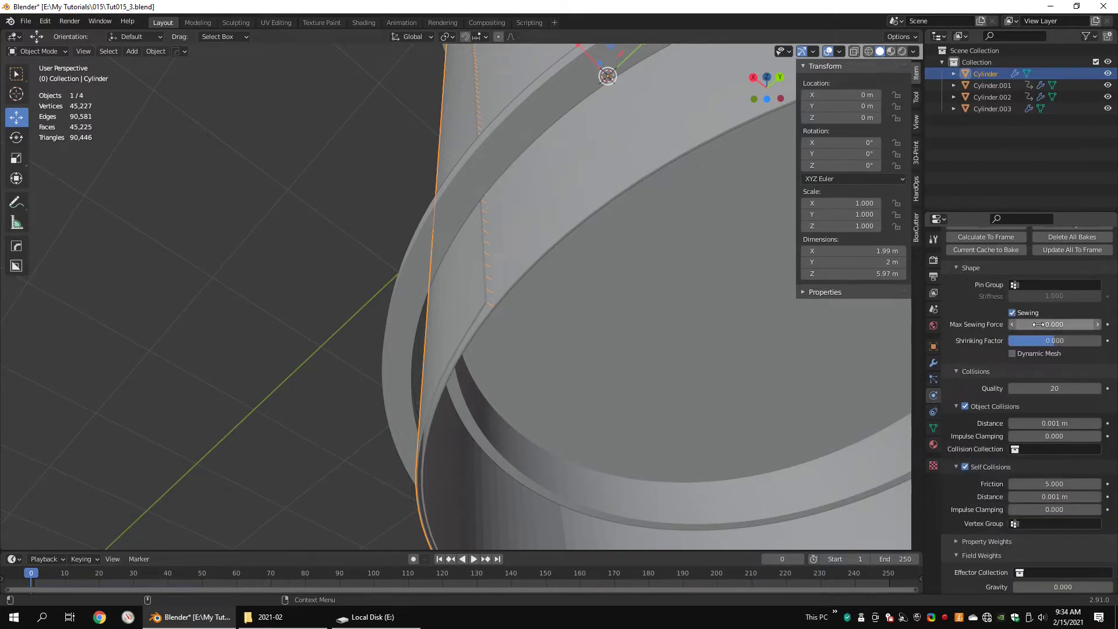
{"action": "left_click", "coordinate": [1045, 328]}
{"action": "type", "text": "0.0"}
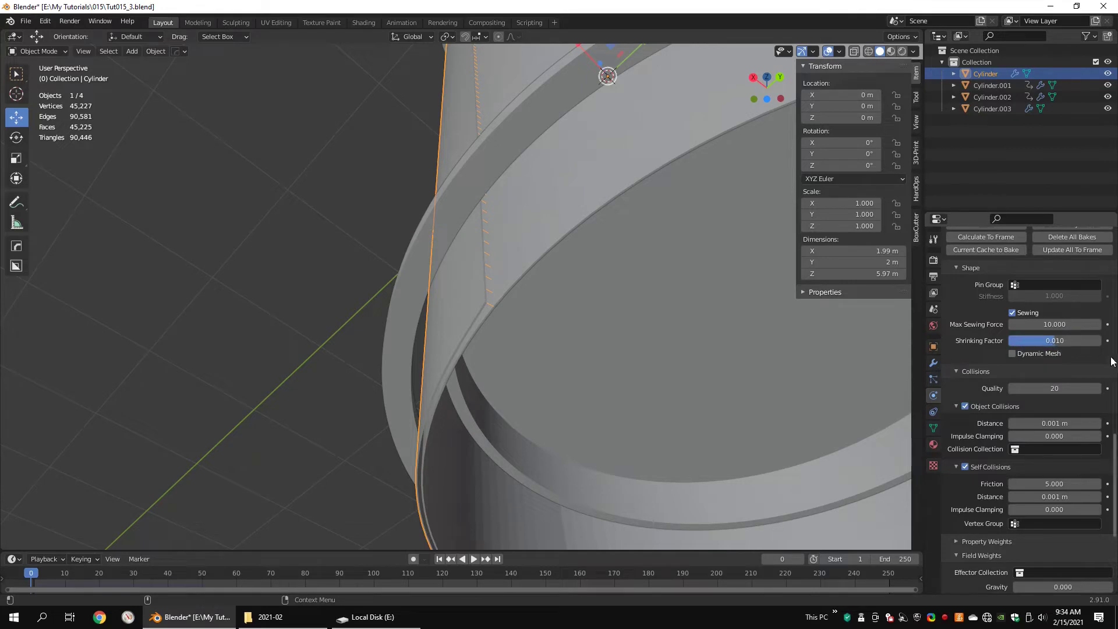
Step: Bake the wall's cloth simulation for frames 1 to 50 and go to frame 44
{"action": "scroll", "coordinate": [1113, 390], "scroll_direction": "up", "scroll_amount": 6}
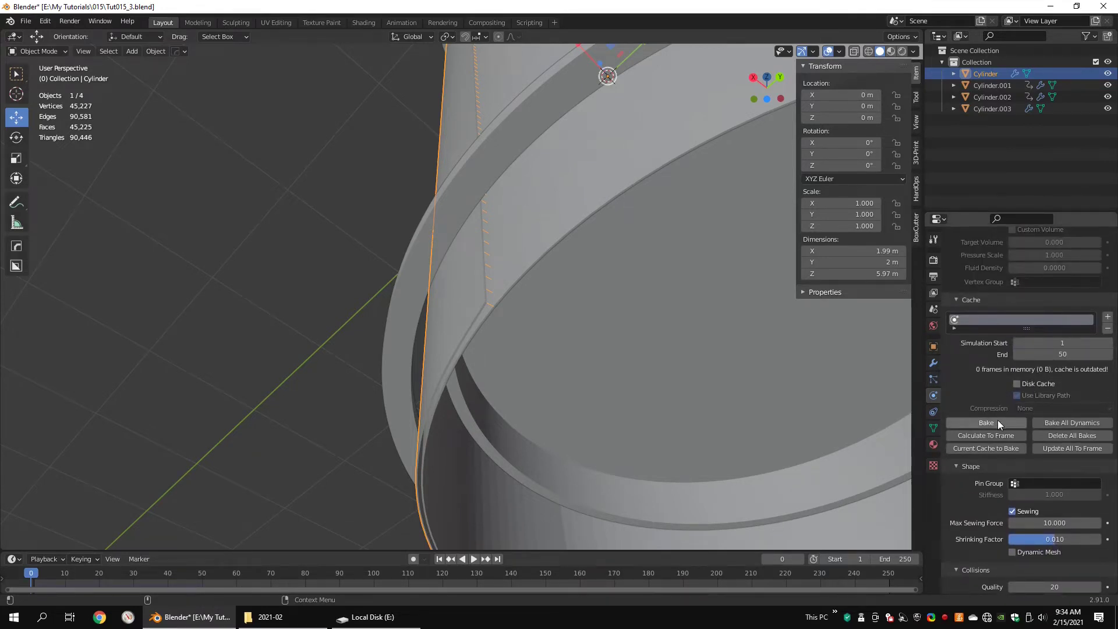
{"action": "left_click", "coordinate": [997, 420]}
{"action": "scroll", "coordinate": [581, 237], "scroll_direction": "down", "scroll_amount": 8}
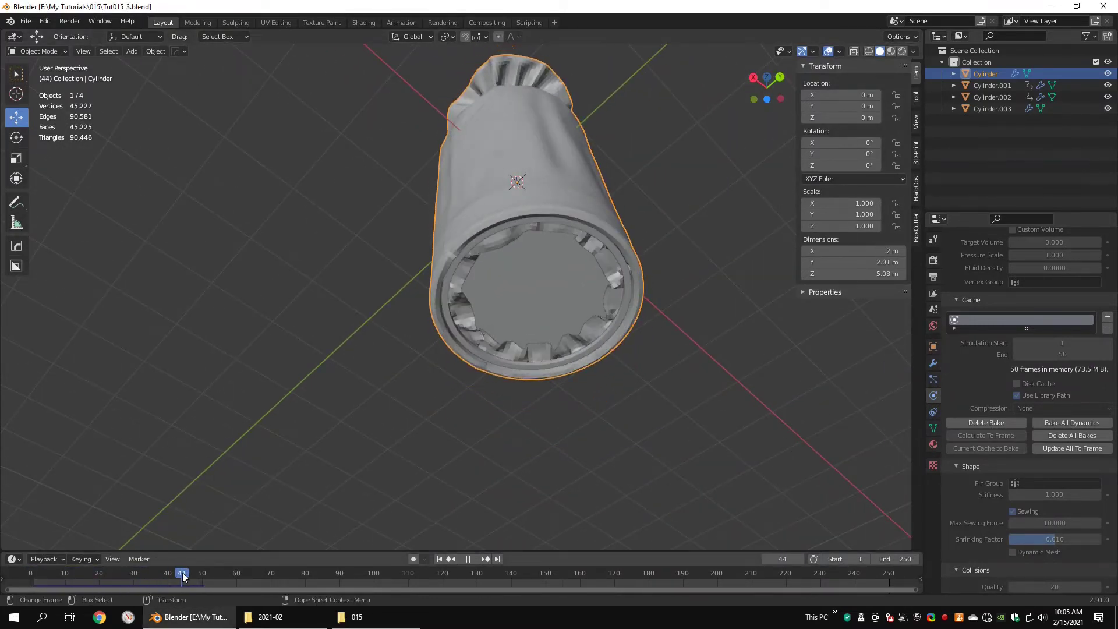
Step: Hide the upper and lower collision rings so only the bag remains in view
{"action": "scroll", "coordinate": [520, 181], "scroll_direction": "down", "scroll_amount": 3}
{"action": "middle_click_drag", "start_coordinate": [520, 160], "coordinate": [524, 215]}
{"action": "middle_click_drag", "start_coordinate": [508, 157], "coordinate": [1114, 101], "text": "shift"}
{"action": "left_click", "coordinate": [450, 128]}
{"action": "middle_click_drag", "start_coordinate": [699, 245], "coordinate": [489, 378]}
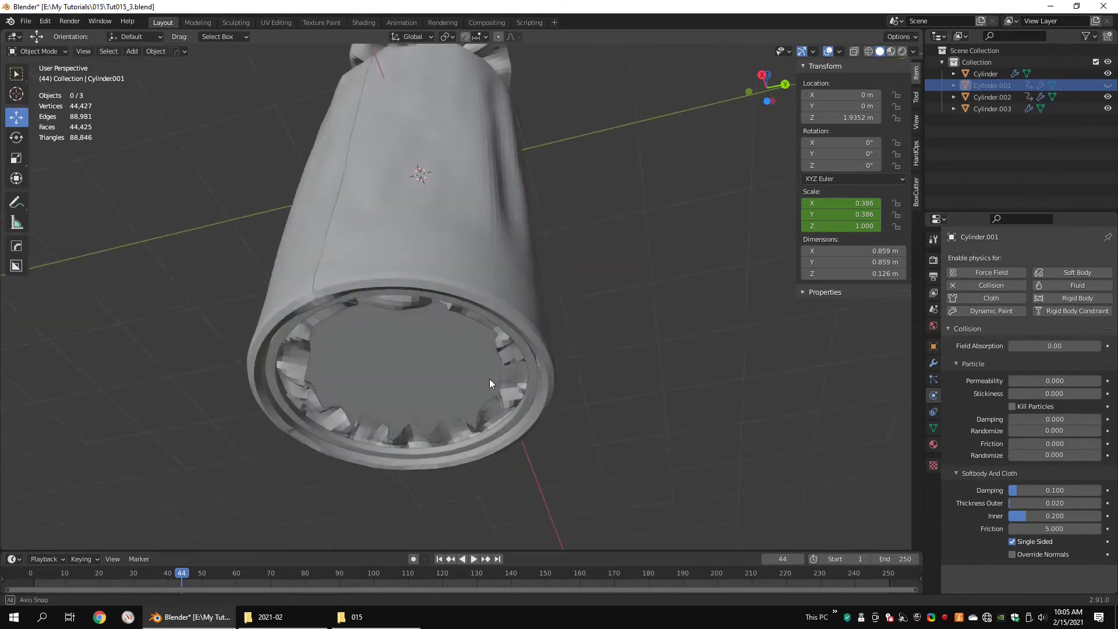
{"action": "left_click", "coordinate": [536, 351]}
{"action": "key", "text": "h"}
{"action": "middle_click_drag", "start_coordinate": [536, 351], "coordinate": [526, 287]}
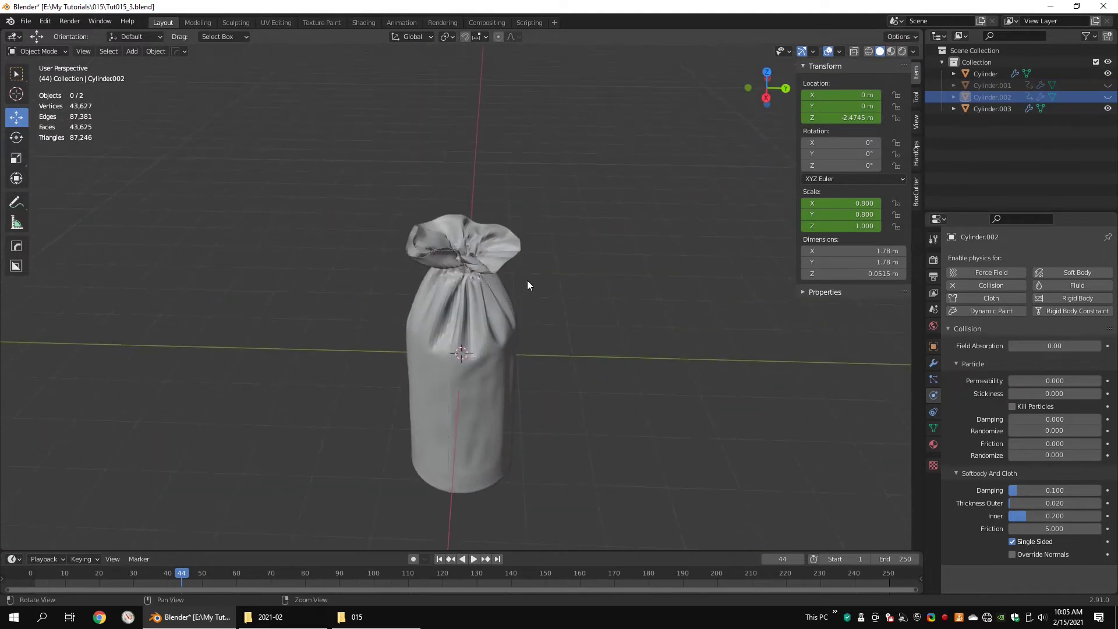
Step: Shade the bag wall smooth and show its modifiers
{"action": "scroll", "coordinate": [548, 256], "scroll_direction": "up", "scroll_amount": 5}
{"action": "scroll", "coordinate": [564, 220], "scroll_direction": "down", "scroll_amount": 4}
{"action": "key", "text": "q"}
{"action": "left_click", "coordinate": [435, 315]}
{"action": "key", "text": "q"}
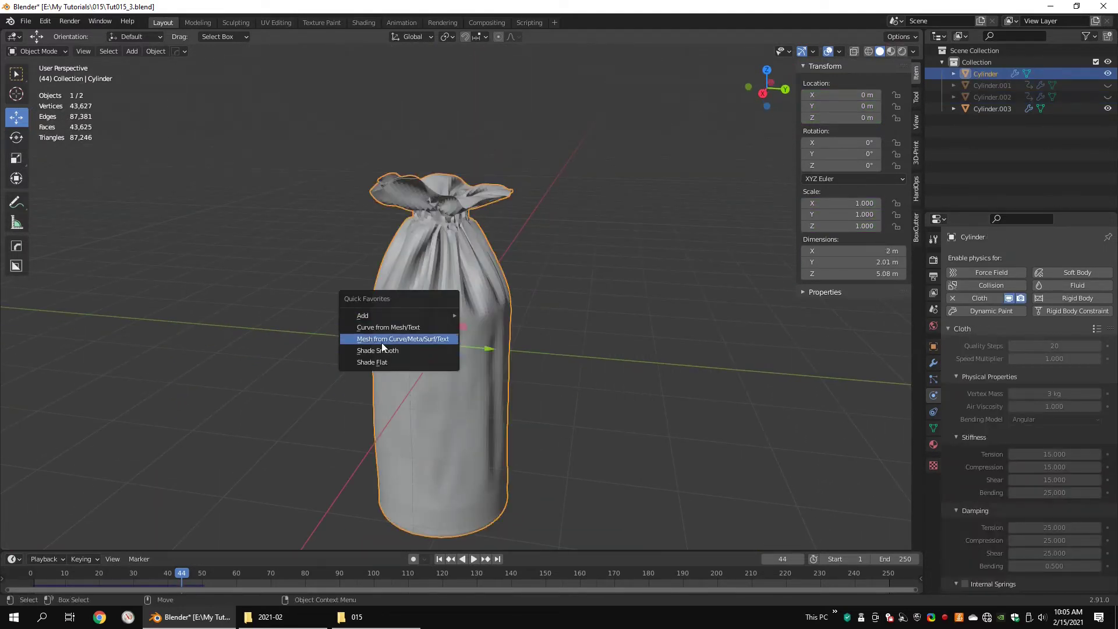
{"action": "left_click", "coordinate": [383, 350]}
{"action": "mouse_move", "coordinate": [553, 316]}
{"action": "middle_mouse_down"}
{"action": "mouse_move", "coordinate": [556, 299]}
{"action": "mouse_move", "coordinate": [546, 320]}
{"action": "middle_mouse_up"}
{"action": "key", "text": "q"}
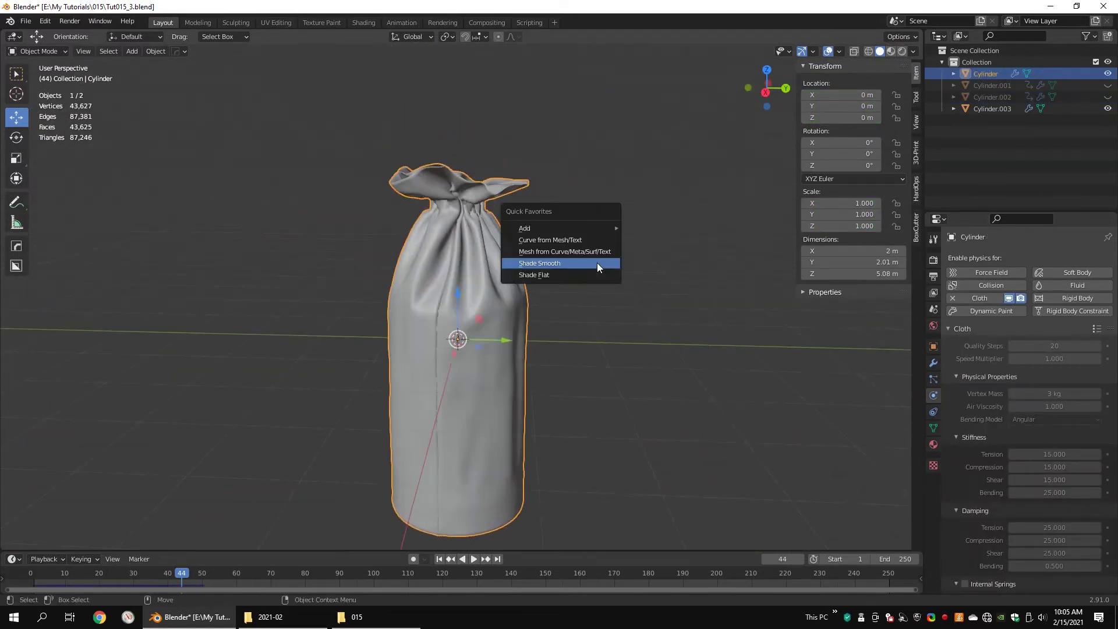
{"action": "left_click", "coordinate": [934, 363]}
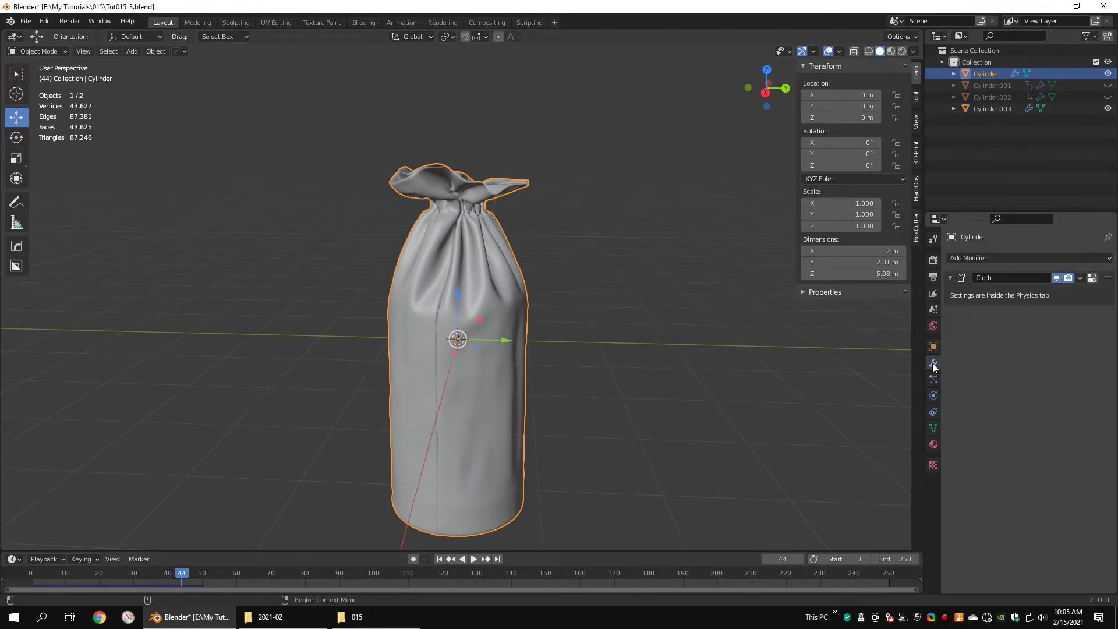
{"action": "middle_click_drag", "start_coordinate": [561, 297], "coordinate": [585, 288]}
Step: Add a Bezier curve for the drawstring and enter its edit mode
{"action": "key", "text": "q"}
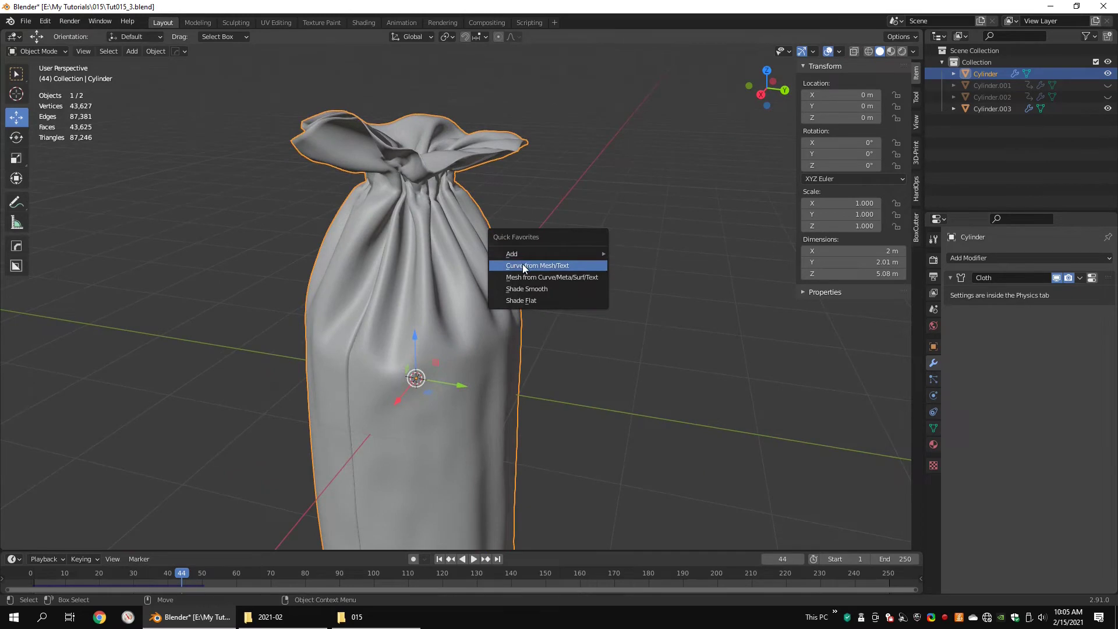
{"action": "mouse_move", "coordinate": [514, 256]}
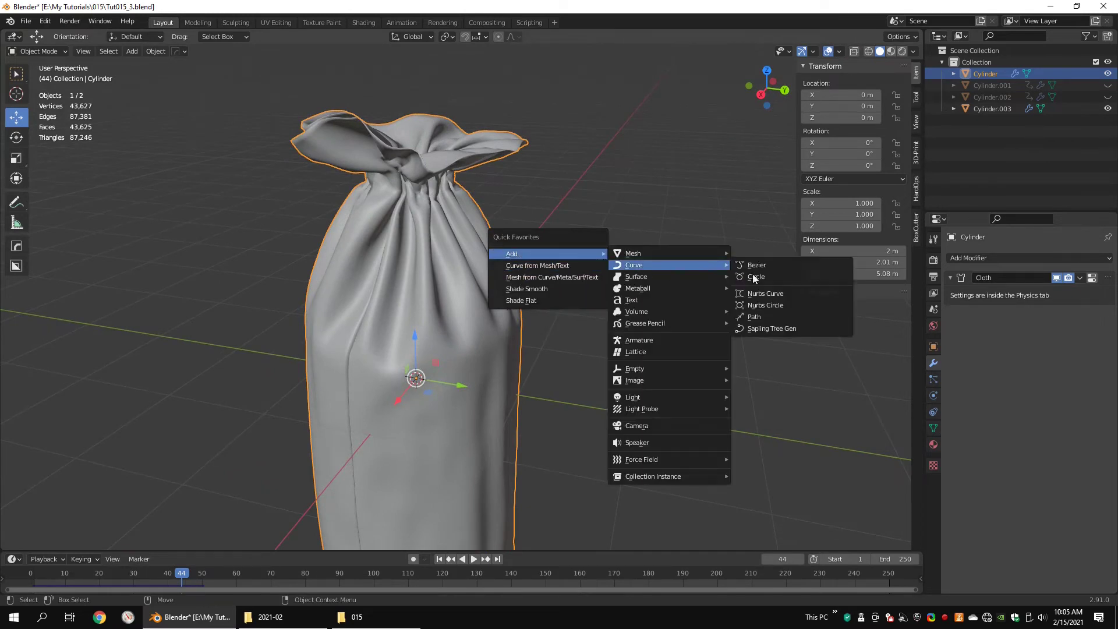
{"action": "left_click", "coordinate": [767, 268]}
{"action": "scroll", "coordinate": [519, 259], "scroll_direction": "down", "scroll_amount": 3}
{"action": "middle_click_drag", "start_coordinate": [519, 260], "coordinate": [536, 247]}
{"action": "key", "text": "Tab"}
{"action": "left_click", "coordinate": [507, 308]}
Step: From the top view in wireframe, move the curve's control points and handles to arc around the bag's neck
{"action": "middle_click_drag", "start_coordinate": [512, 306], "coordinate": [422, 306]}
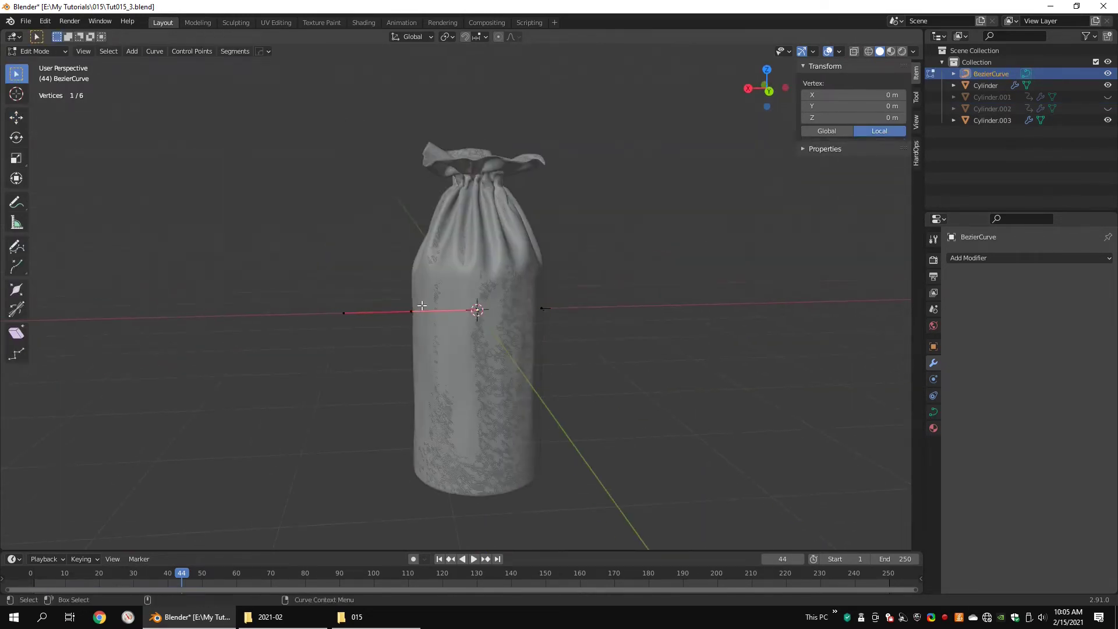
{"action": "key", "text": "shift+z"}
{"action": "key", "text": "KP_7"}
{"action": "left_click", "coordinate": [345, 197]}
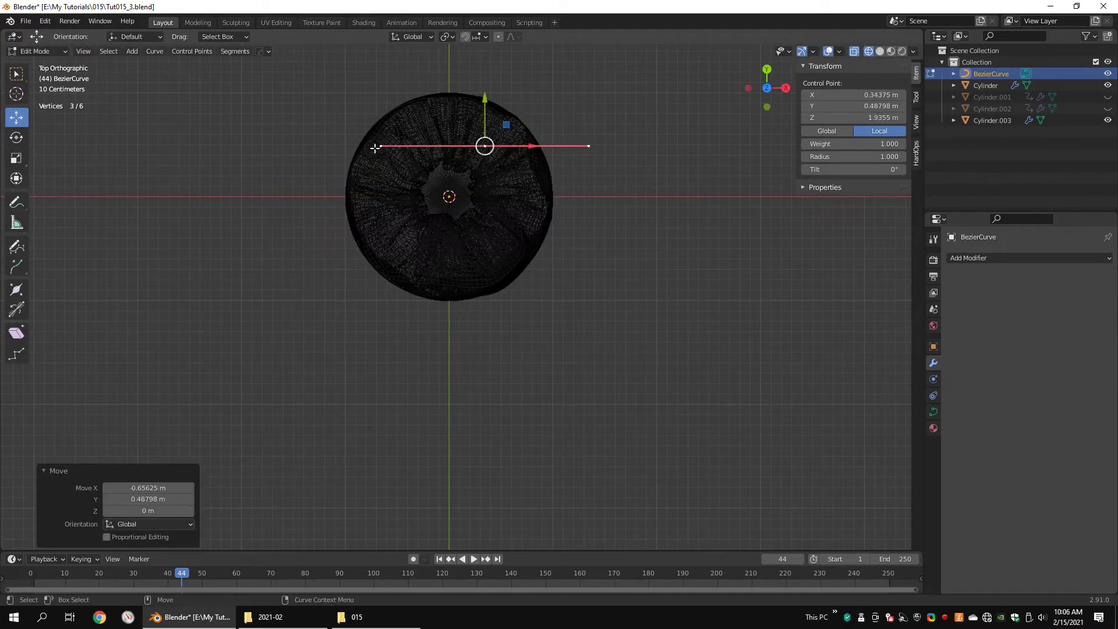
{"action": "left_click_drag", "start_coordinate": [375, 148], "coordinate": [468, 132]}
{"action": "left_click_drag", "start_coordinate": [406, 268], "coordinate": [444, 226]}
{"action": "middle_click_drag", "start_coordinate": [663, 280], "coordinate": [651, 185]}
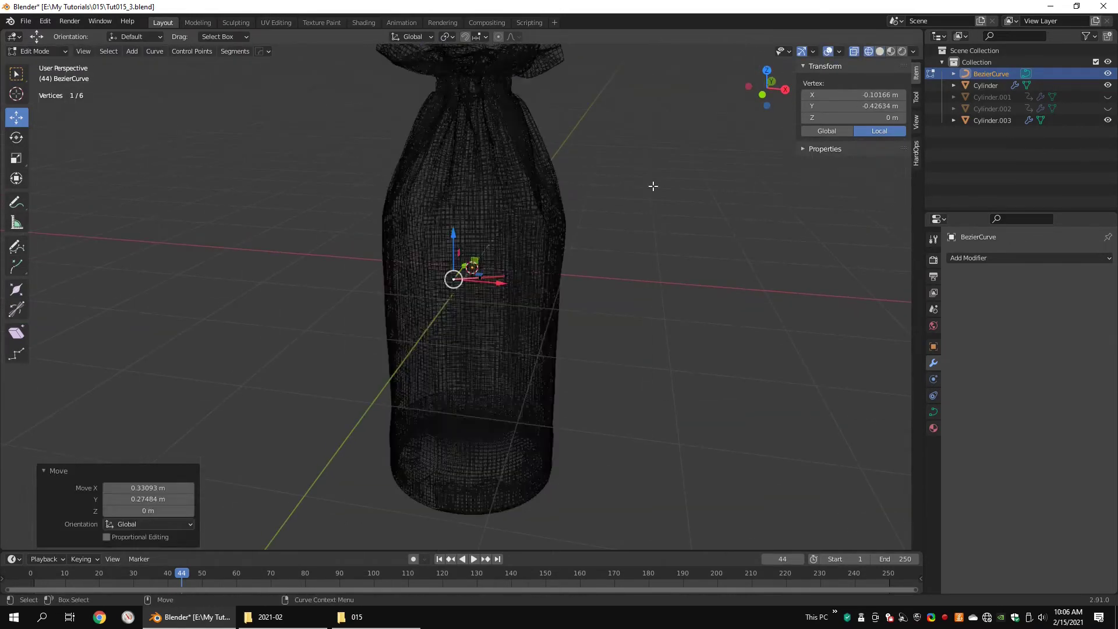
Step: In solid shading, raise the curve's control points to the gathered neck, moving the second one up about 1.85 m
{"action": "key", "text": "shift+z"}
{"action": "left_click", "coordinate": [494, 267]}
{"action": "left_click_drag", "start_coordinate": [496, 263], "coordinate": [496, 90]}
{"action": "middle_click_drag", "start_coordinate": [494, 192], "coordinate": [431, 199]}
{"action": "scroll", "coordinate": [431, 200], "scroll_direction": "up", "scroll_amount": 4}
{"action": "left_click", "coordinate": [424, 426]}
{"action": "left_click_drag", "start_coordinate": [434, 396], "coordinate": [425, 122]}
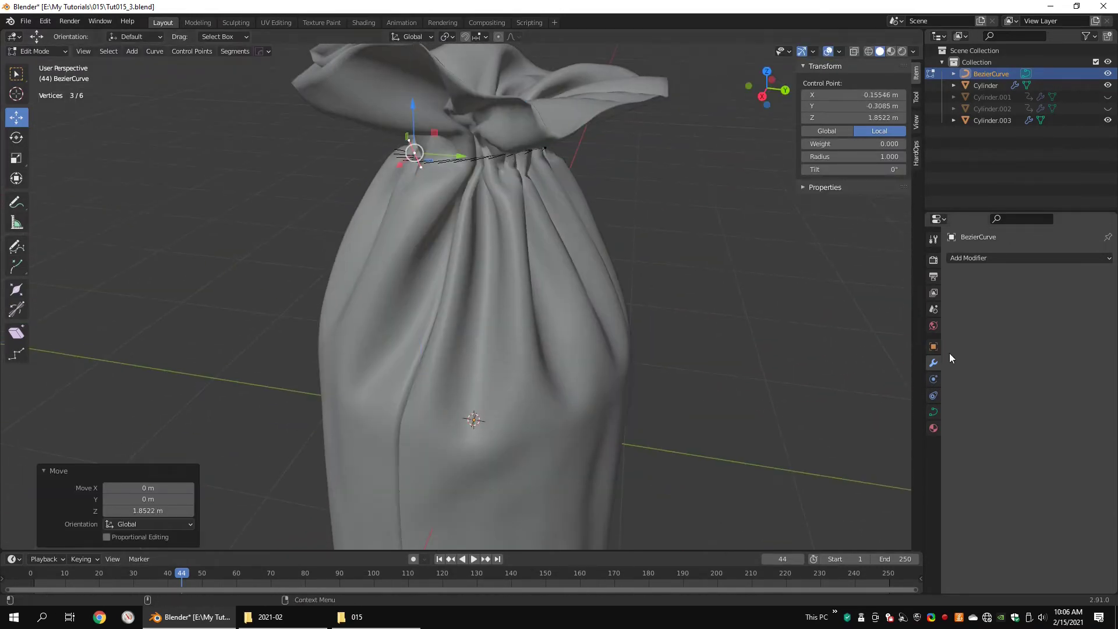
Step: Give the curve a round bevel with a depth of 0.051 m to form a cord
{"action": "left_click", "coordinate": [933, 411]}
{"action": "scroll", "coordinate": [1071, 499], "scroll_direction": "down", "scroll_amount": 3}
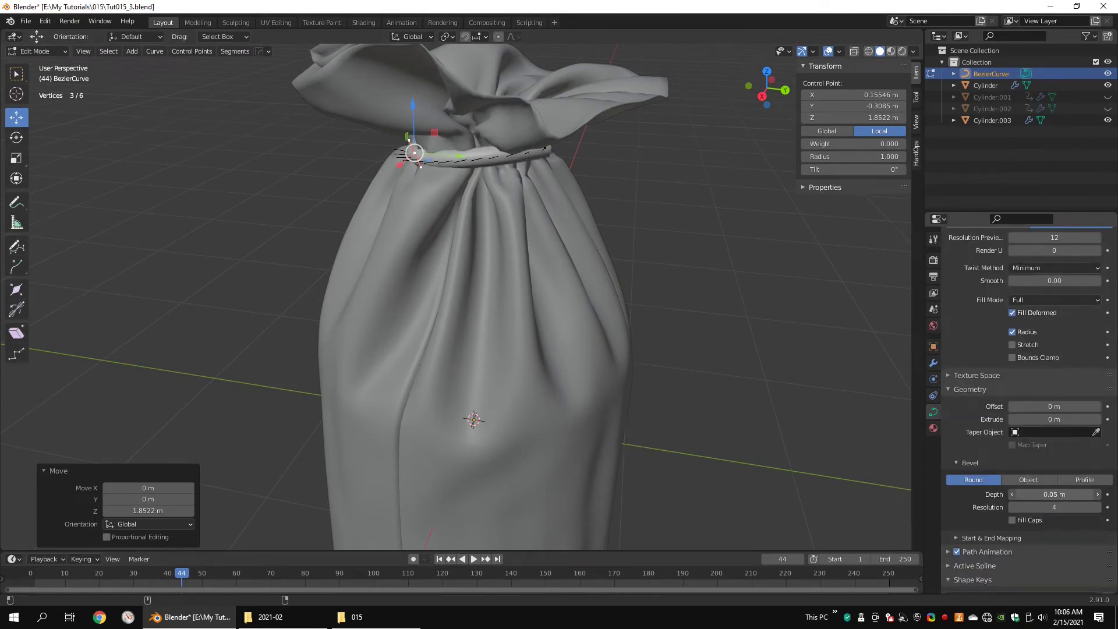
{"action": "left_click_drag", "start_coordinate": [1054, 494], "coordinate": [1057, 495]}
Step: Extrude a new control point from the cord's end, about 0.5 m across the bag's neck
{"action": "middle_click_drag", "start_coordinate": [517, 94], "coordinate": [499, 100]}
{"action": "left_click", "coordinate": [545, 142]}
{"action": "middle_click_drag", "start_coordinate": [397, 143], "coordinate": [451, 139]}
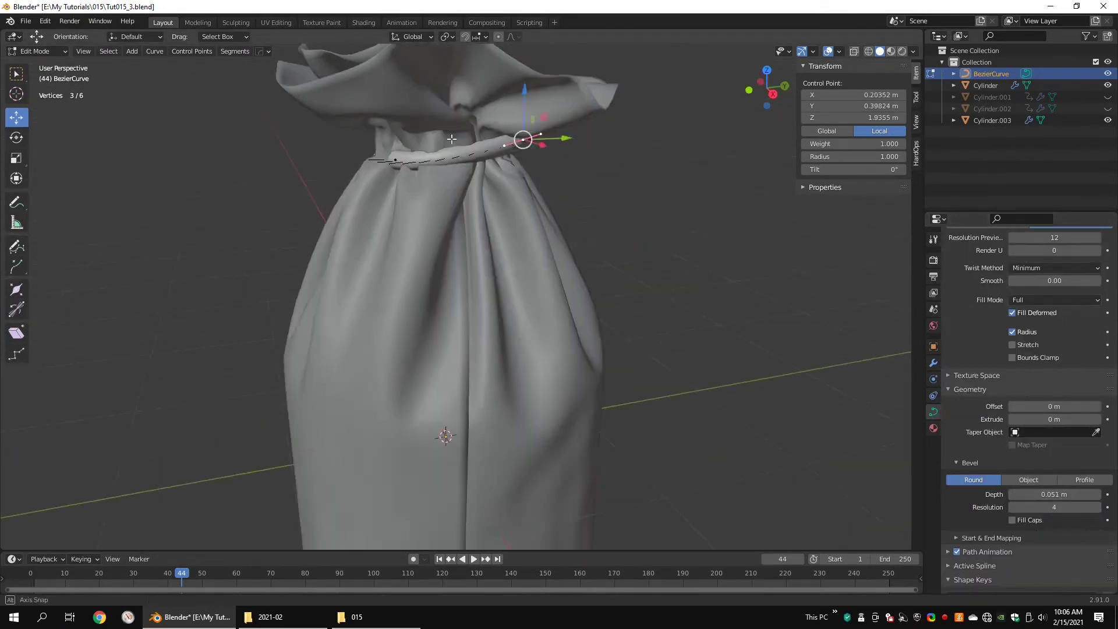
{"action": "left_click", "coordinate": [401, 103]}
{"action": "middle_click_drag", "start_coordinate": [401, 103], "coordinate": [437, 182]}
{"action": "left_click", "coordinate": [442, 141]}
{"action": "key", "text": "e"}
{"action": "left_click", "coordinate": [428, 169]}
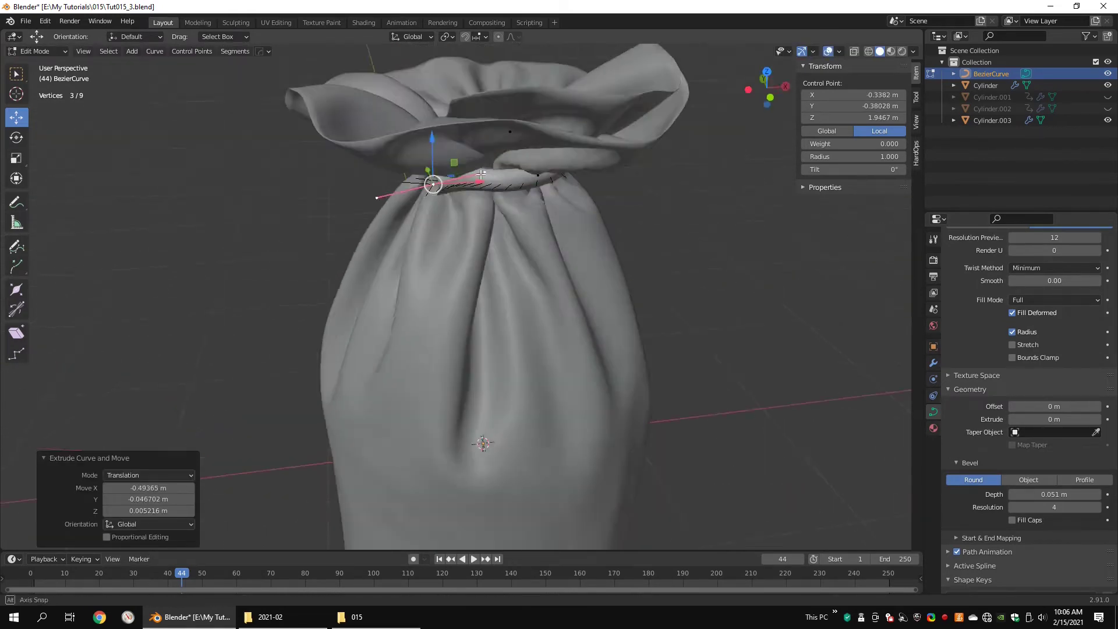
Step: Reposition the new cord point and extend the cord further around the gathered neck
{"action": "key", "text": "g"}
{"action": "left_click", "coordinate": [461, 347]}
{"action": "middle_click_drag", "start_coordinate": [462, 347], "coordinate": [495, 157]}
{"action": "key", "text": "g"}
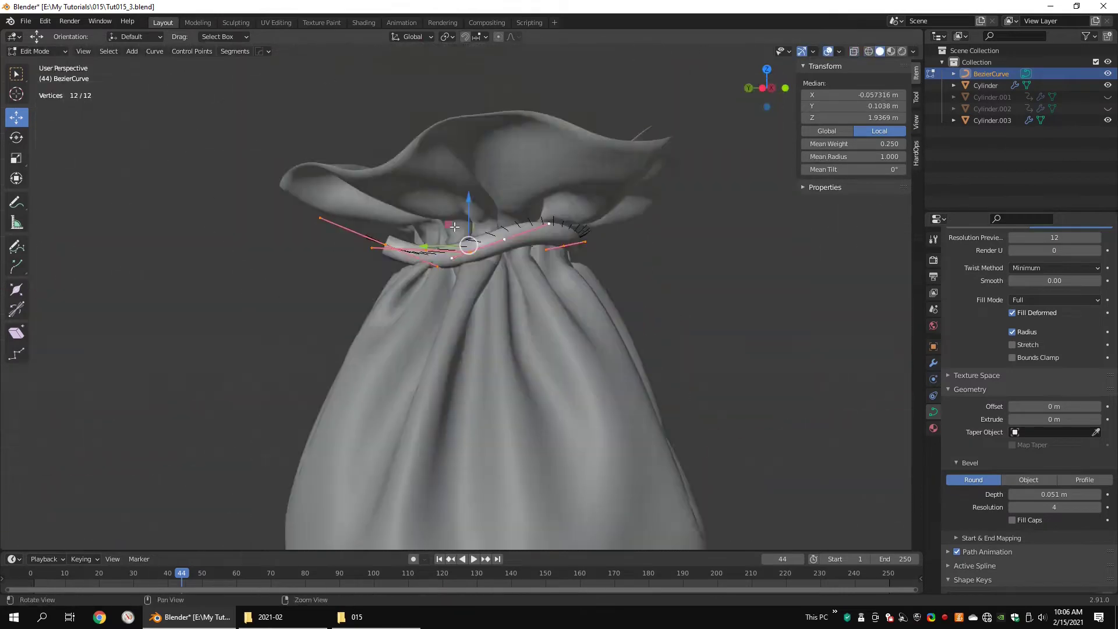
Step: Adjust the end control points and handles so the cord wraps closely around the neck
{"action": "middle_click_drag", "start_coordinate": [454, 227], "coordinate": [356, 232]}
{"action": "left_click", "coordinate": [353, 240]}
{"action": "key", "text": "g"}
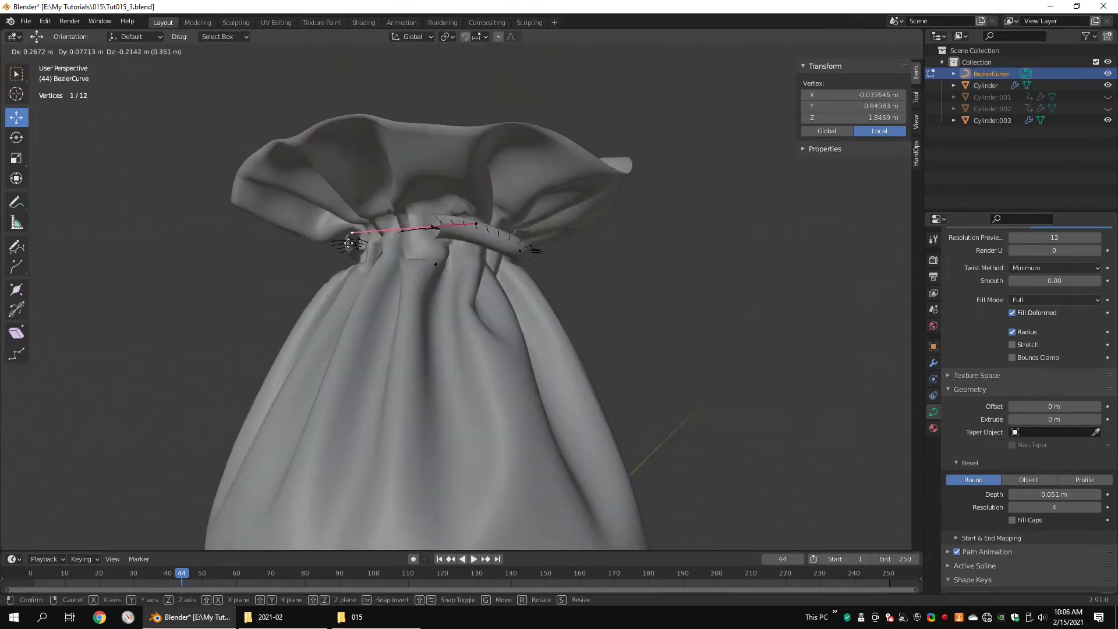
{"action": "left_click", "coordinate": [353, 240]}
{"action": "left_click", "coordinate": [466, 226]}
{"action": "key", "text": "g"}
{"action": "left_click", "coordinate": [467, 226]}
{"action": "left_click", "coordinate": [460, 225]}
{"action": "middle_click_drag", "start_coordinate": [460, 224], "coordinate": [445, 256]}
Step: Extrude the cord's end outward and down over the bag's shoulder, and adjust it as the tip of a bow loop
{"action": "key", "text": "e"}
{"action": "left_click", "coordinate": [599, 297]}
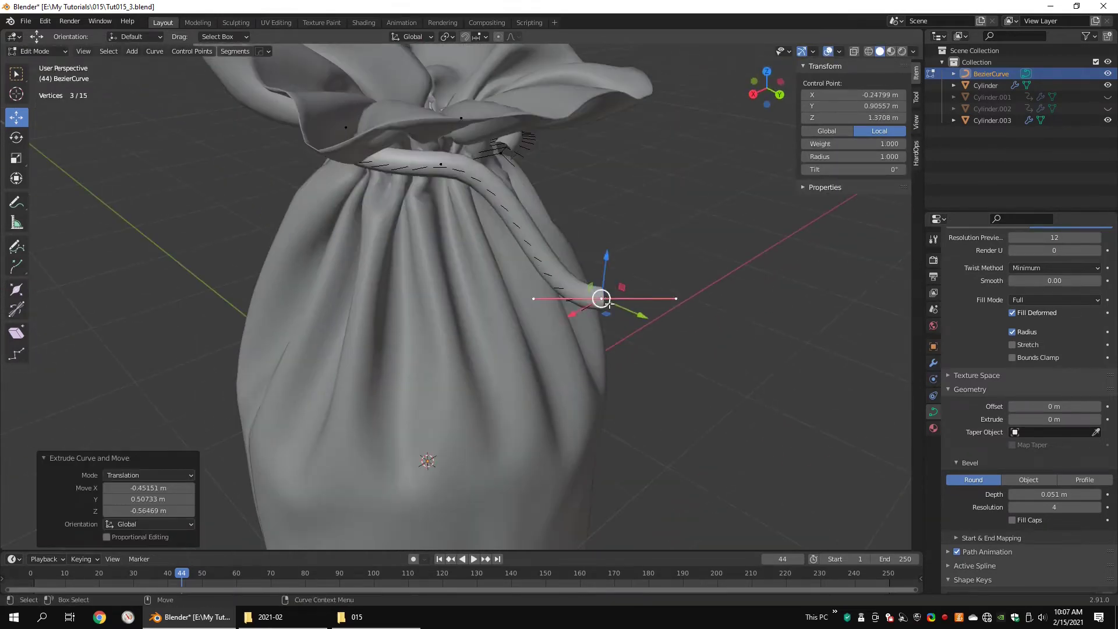
{"action": "scroll", "coordinate": [599, 297], "scroll_direction": "down", "scroll_amount": 2}
{"action": "key", "text": "g"}
{"action": "left_click", "coordinate": [559, 319]}
{"action": "middle_click_drag", "start_coordinate": [559, 320], "coordinate": [524, 332]}
Step: Extrude the cord back up to the neck to close the bow loop, isolate the curve, and reposition the point
{"action": "left_click", "coordinate": [477, 216]}
{"action": "left_click", "coordinate": [320, 236]}
{"action": "middle_click_drag", "start_coordinate": [321, 236], "coordinate": [428, 225]}
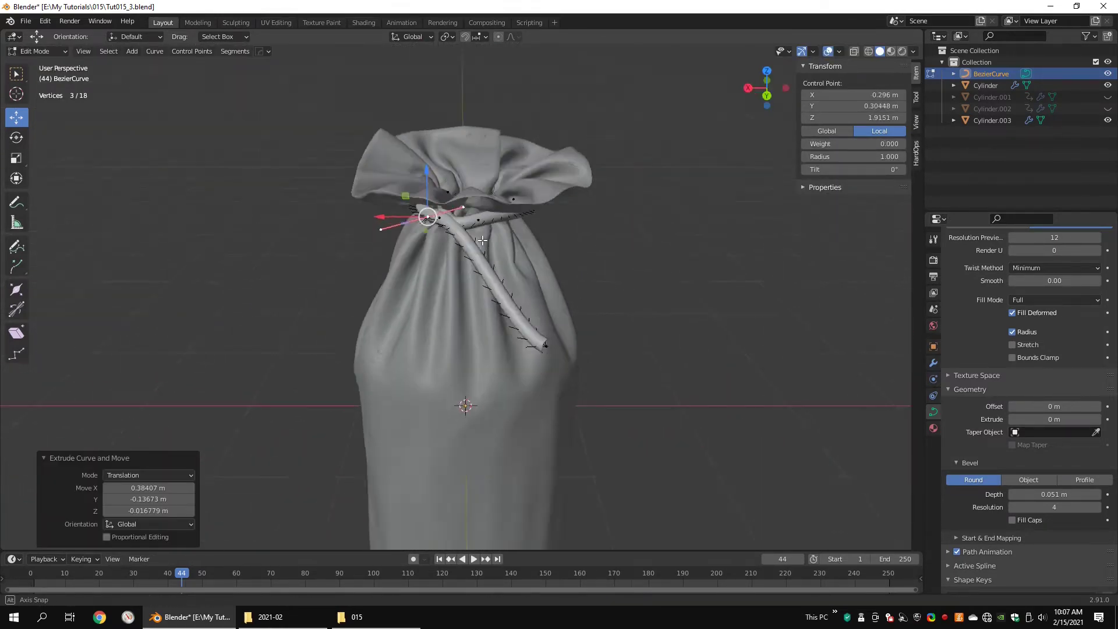
{"action": "key", "text": "KP_Divide"}
{"action": "key", "text": "g"}
{"action": "left_click", "coordinate": [417, 267]}
Step: Shape a second bow loop on the opposite side and move its points and handles toward the knot crossing
{"action": "middle_click_drag", "start_coordinate": [417, 268], "coordinate": [466, 349]}
{"action": "key", "text": "KP_7"}
{"action": "key", "text": "g"}
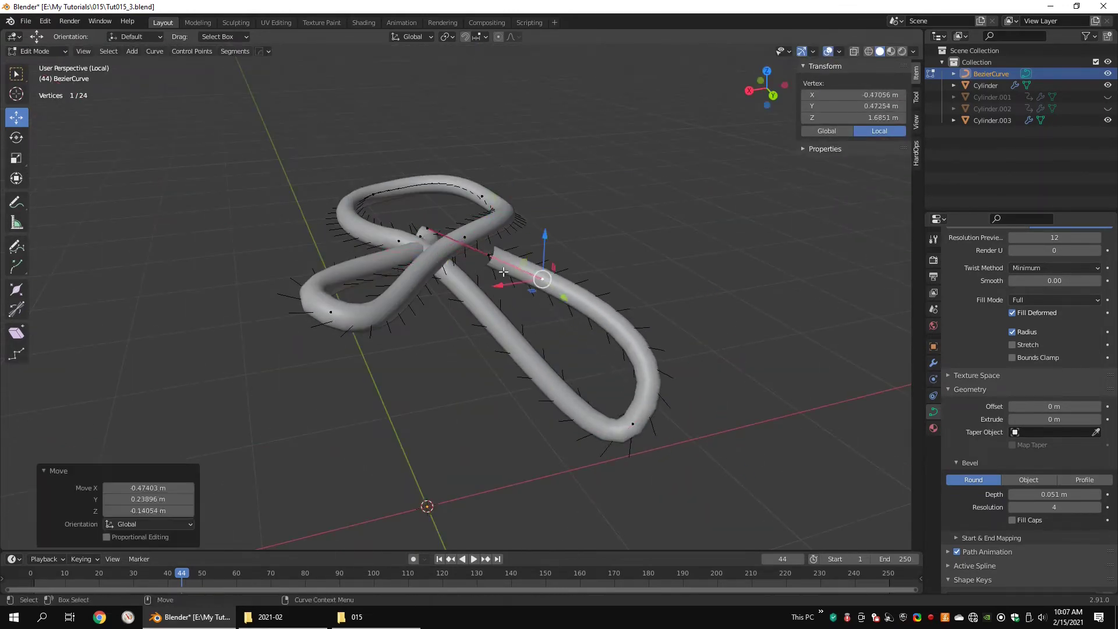
{"action": "left_click", "coordinate": [489, 255]}
{"action": "middle_click_drag", "start_coordinate": [489, 255], "coordinate": [457, 258]}
{"action": "key", "text": "g"}
{"action": "left_click", "coordinate": [446, 273]}
{"action": "key", "text": "g"}
{"action": "left_click", "coordinate": [430, 330]}
Step: Extrude a loose tail from the cord's end and adjust the control points at the crossing and the tail
{"action": "key", "text": "e"}
{"action": "left_click", "coordinate": [180, 348]}
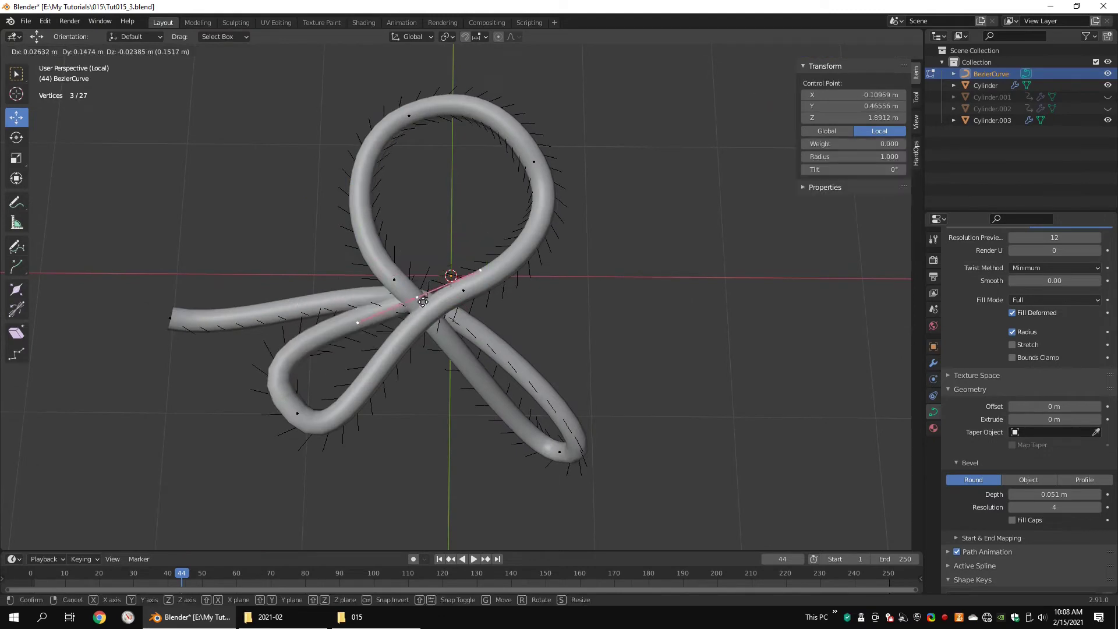
{"action": "left_click", "coordinate": [423, 302]}
{"action": "middle_click_drag", "start_coordinate": [423, 302], "coordinate": [442, 233]}
{"action": "left_click", "coordinate": [245, 416]}
{"action": "key", "text": "g"}
{"action": "left_click", "coordinate": [237, 413]}
{"action": "middle_click_drag", "start_coordinate": [237, 413], "coordinate": [262, 402]}
Step: Extrude further control points from the cord's other end over the loop crossing and position them to wrap the knot
{"action": "left_click", "coordinate": [423, 276]}
{"action": "key", "text": "e"}
{"action": "left_click", "coordinate": [448, 343]}
{"action": "left_click", "coordinate": [434, 245]}
{"action": "key", "text": "e"}
{"action": "middle_click_drag", "start_coordinate": [449, 344], "coordinate": [539, 236]}
{"action": "left_click", "coordinate": [434, 233]}
{"action": "left_click", "coordinate": [478, 239]}
{"action": "key", "text": "g"}
{"action": "left_click", "coordinate": [434, 280]}
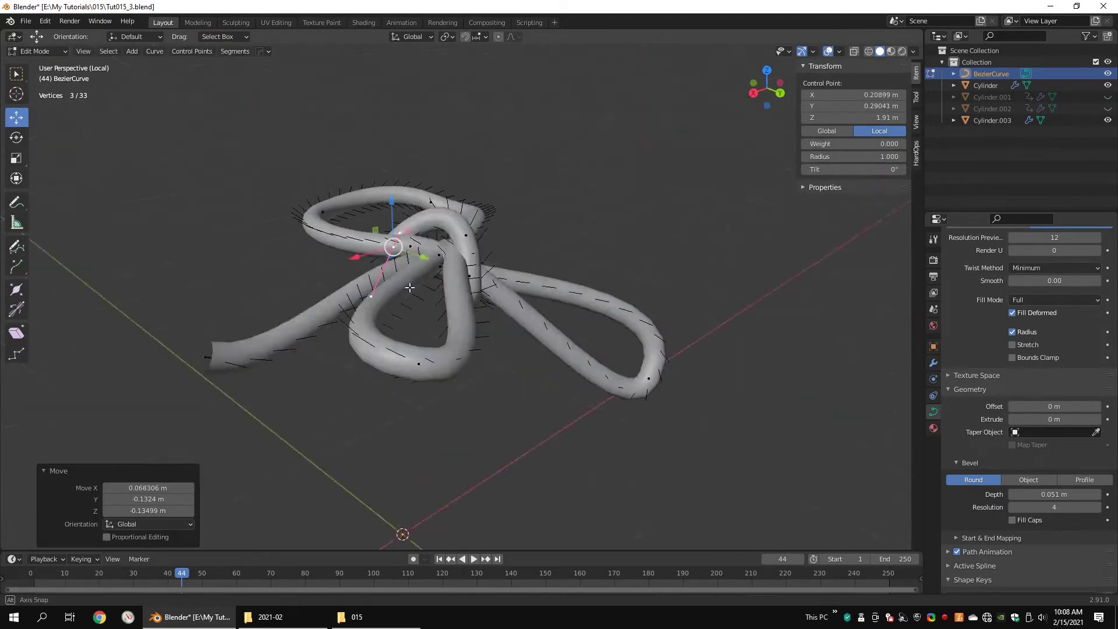
Step: Reposition the cord's wrapping control point inside the bow knot, using wireframe display to reach it
{"action": "middle_click_drag", "start_coordinate": [458, 277], "coordinate": [373, 244]}
{"action": "scroll", "coordinate": [373, 245], "scroll_direction": "up", "scroll_amount": 4}
{"action": "left_click", "coordinate": [319, 187]}
{"action": "middle_click_drag", "start_coordinate": [326, 192], "coordinate": [396, 215]}
{"action": "left_click", "coordinate": [391, 198]}
{"action": "key", "text": "shift+z"}
{"action": "left_click", "coordinate": [385, 172]}
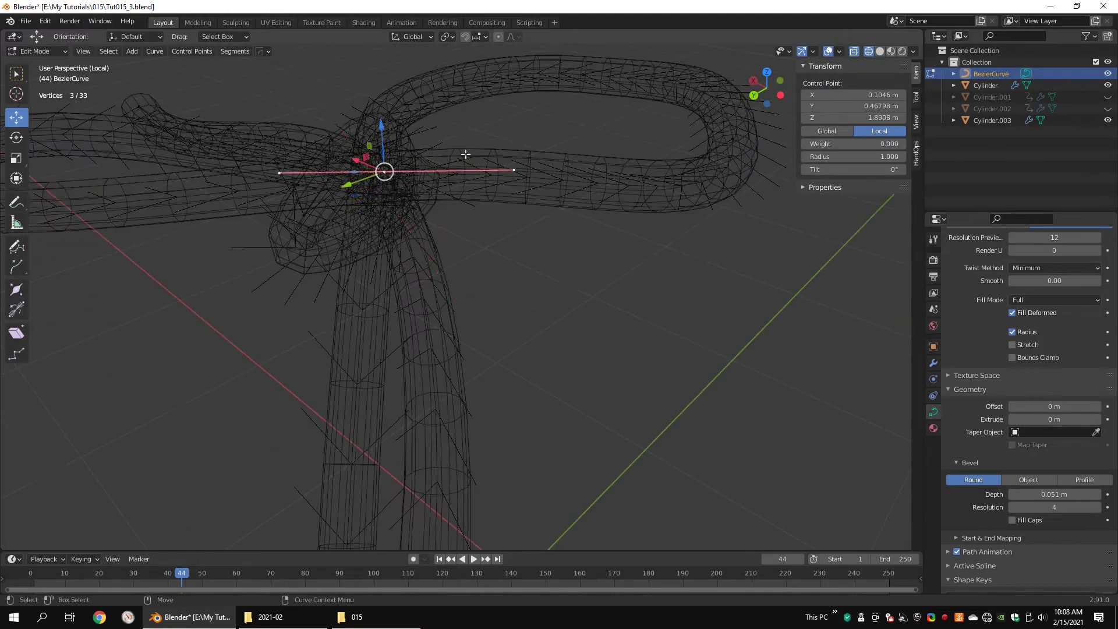
{"action": "mouse_move", "coordinate": [464, 155]}
{"action": "middle_mouse_down"}
{"action": "mouse_move", "coordinate": [405, 315]}
{"action": "mouse_move", "coordinate": [464, 193]}
{"action": "middle_mouse_up"}
{"action": "key", "text": "g"}
{"action": "left_click", "coordinate": [402, 291]}
Step: Return to solid display, adjust the wrap's points, and extrude one more control point around the knot
{"action": "key", "text": "shift+z"}
{"action": "key", "text": "g"}
{"action": "mouse_move", "coordinate": [481, 249]}
{"action": "middle_mouse_down"}
{"action": "mouse_move", "coordinate": [459, 204]}
{"action": "mouse_move", "coordinate": [431, 280]}
{"action": "mouse_move", "coordinate": [357, 257]}
{"action": "middle_mouse_up"}
{"action": "left_click", "coordinate": [459, 242]}
{"action": "left_click", "coordinate": [458, 192]}
{"action": "left_click", "coordinate": [448, 231]}
{"action": "key", "text": "e"}
{"action": "left_click", "coordinate": [408, 273]}
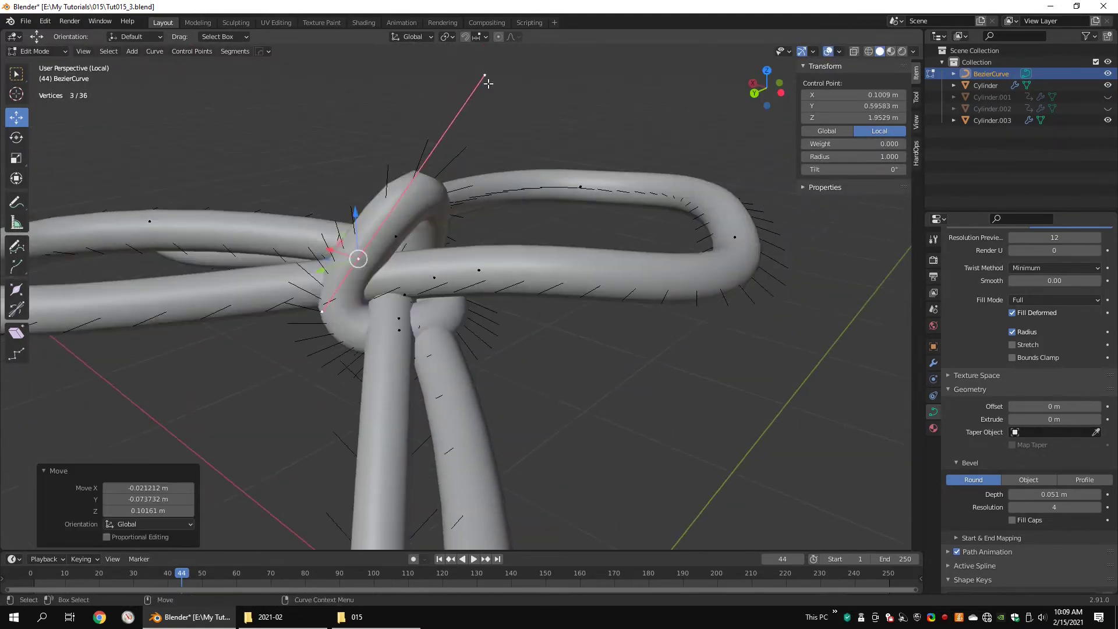
Step: Reshape the handle of the new wrap point and lower the control point beneath the knot by about 0.061 m
{"action": "left_click", "coordinate": [487, 82]}
{"action": "key", "text": "g"}
{"action": "middle_click_drag", "start_coordinate": [487, 82], "coordinate": [556, 156]}
{"action": "key", "text": "g"}
{"action": "left_click", "coordinate": [609, 233]}
{"action": "middle_click_drag", "start_coordinate": [609, 233], "coordinate": [422, 309]}
{"action": "left_click", "coordinate": [427, 321]}
{"action": "left_click_drag", "start_coordinate": [409, 240], "coordinate": [409, 290]}
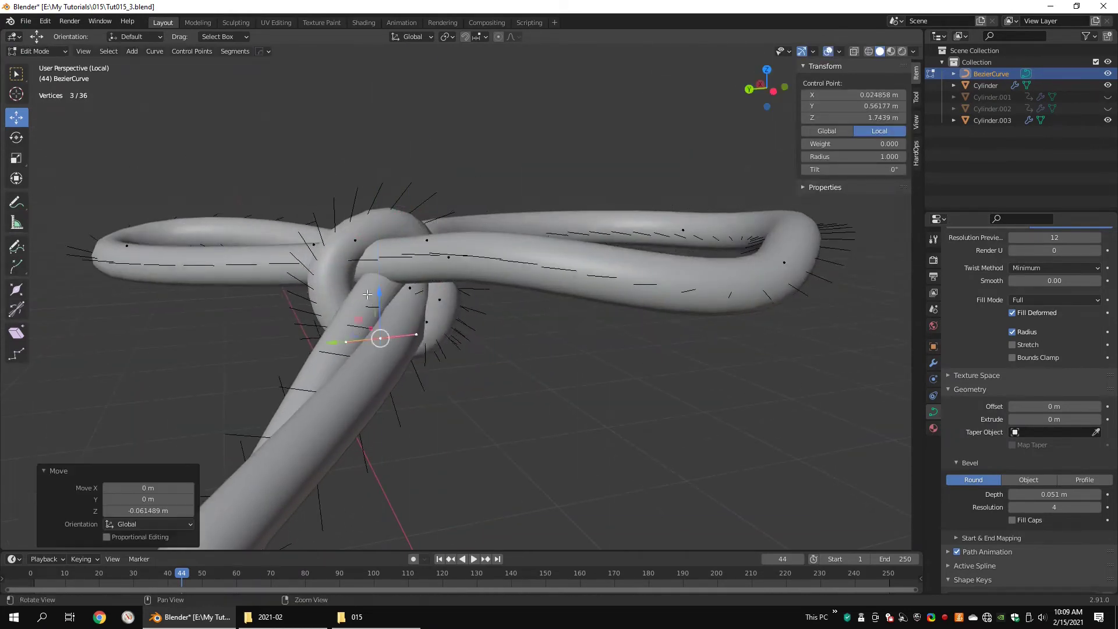
Step: Nudge the control points under the knot so the wrap closes tightly around the crossing
{"action": "middle_click_drag", "start_coordinate": [409, 290], "coordinate": [495, 372]}
{"action": "left_click_drag", "start_coordinate": [449, 332], "coordinate": [451, 335]}
{"action": "middle_click_drag", "start_coordinate": [452, 335], "coordinate": [442, 279]}
{"action": "left_click", "coordinate": [430, 310]}
{"action": "left_click_drag", "start_coordinate": [430, 309], "coordinate": [442, 317]}
{"action": "middle_click_drag", "start_coordinate": [442, 317], "coordinate": [466, 361]}
Step: Extrude the cord's wrapped end out of the knot as a second loose tail, and end the curve's isolation
{"action": "key", "text": "e"}
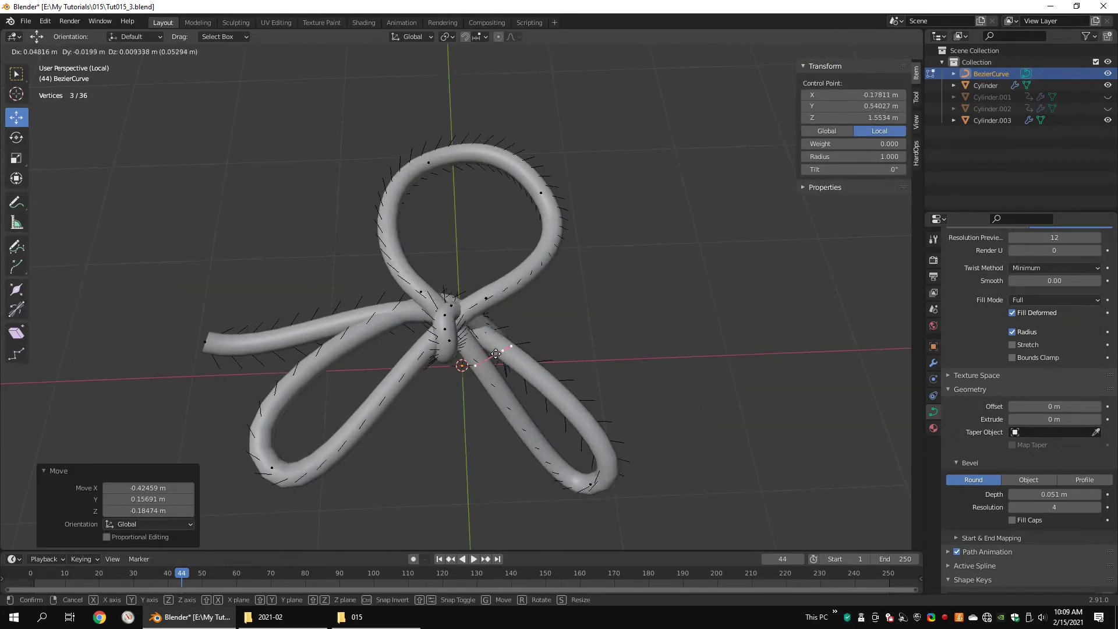
{"action": "left_click", "coordinate": [594, 384]}
{"action": "middle_click_drag", "start_coordinate": [594, 384], "coordinate": [613, 294]}
{"action": "left_click", "coordinate": [644, 352]}
{"action": "key", "text": "g"}
{"action": "middle_click_drag", "start_coordinate": [571, 367], "coordinate": [641, 361]}
{"action": "key", "text": "KP_Divide"}
{"action": "left_click_drag", "start_coordinate": [527, 326], "coordinate": [495, 361]}
{"action": "left_click", "coordinate": [512, 349]}
{"action": "middle_click_drag", "start_coordinate": [495, 361], "coordinate": [526, 338]}
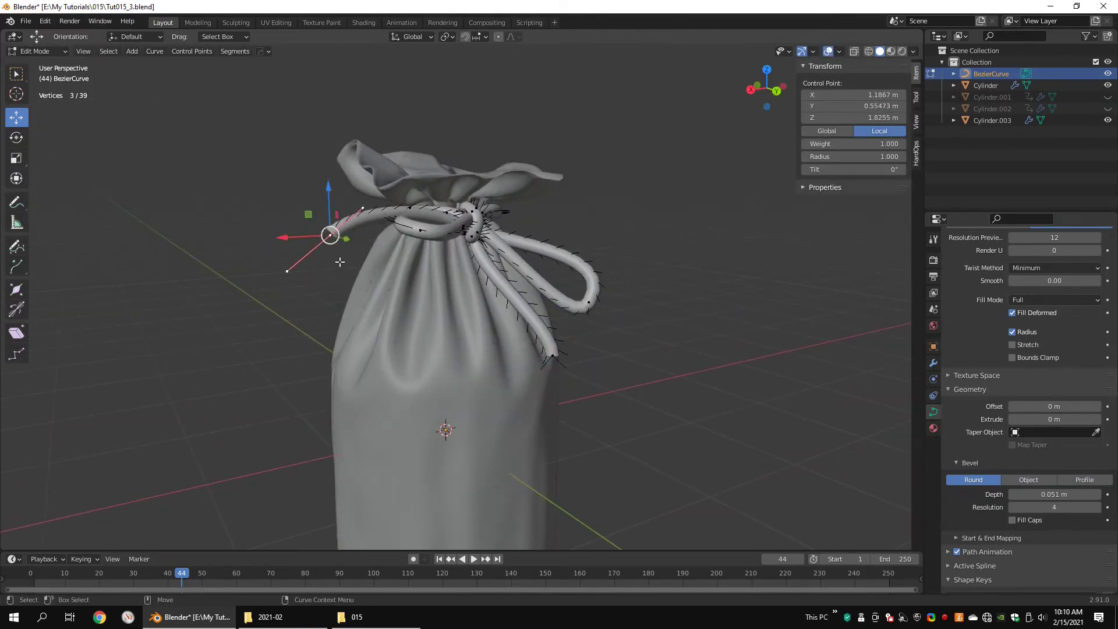
Step: Move the end point of the first tail so it hangs down along the bag's front
{"action": "middle_click_drag", "start_coordinate": [339, 262], "coordinate": [355, 326]}
{"action": "key", "text": "g"}
{"action": "middle_click_drag", "start_coordinate": [338, 372], "coordinate": [407, 355]}
{"action": "left_click", "coordinate": [526, 357]}
{"action": "key", "text": "Tab"}
{"action": "scroll", "coordinate": [561, 324], "scroll_direction": "down", "scroll_amount": 4}
{"action": "key", "text": "Tab"}
Step: Adjust the handles and end points of both tails so they drape against the bag, and finish editing the curve
{"action": "key", "text": "g"}
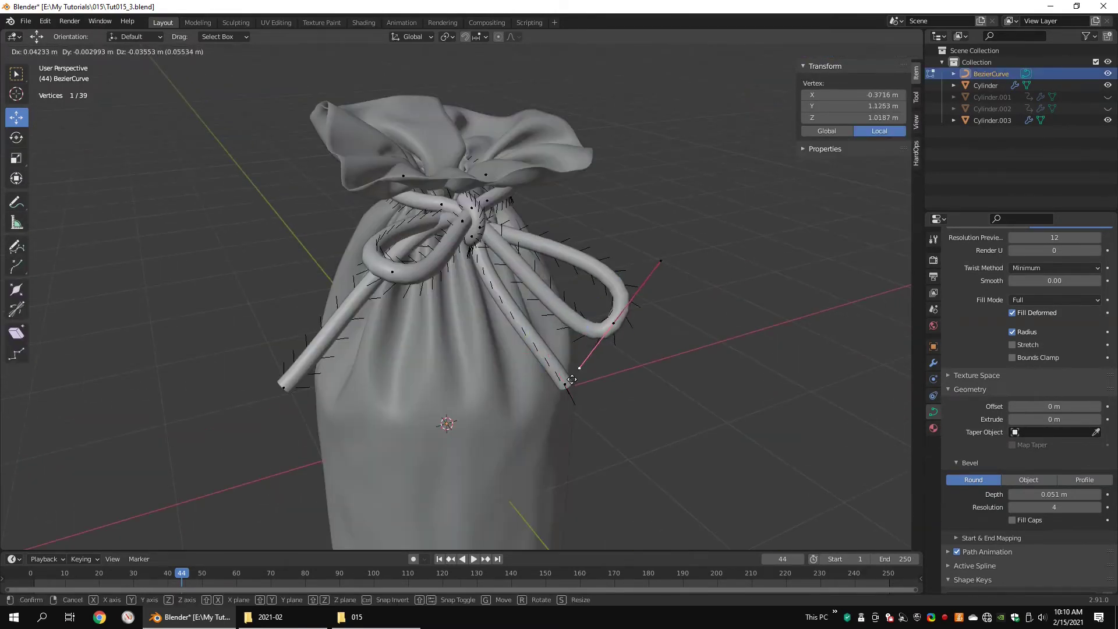
{"action": "left_click", "coordinate": [572, 379]}
{"action": "middle_click_drag", "start_coordinate": [572, 379], "coordinate": [501, 489]}
{"action": "left_click", "coordinate": [334, 420]}
{"action": "key", "text": "g"}
{"action": "middle_click_drag", "start_coordinate": [466, 384], "coordinate": [543, 259]}
{"action": "key", "text": "Tab"}
Step: Set the cord curve's preview resolution to 24
{"action": "scroll", "coordinate": [543, 260], "scroll_direction": "down", "scroll_amount": 2}
{"action": "middle_click_drag", "start_coordinate": [1101, 247], "coordinate": [1102, 315]}
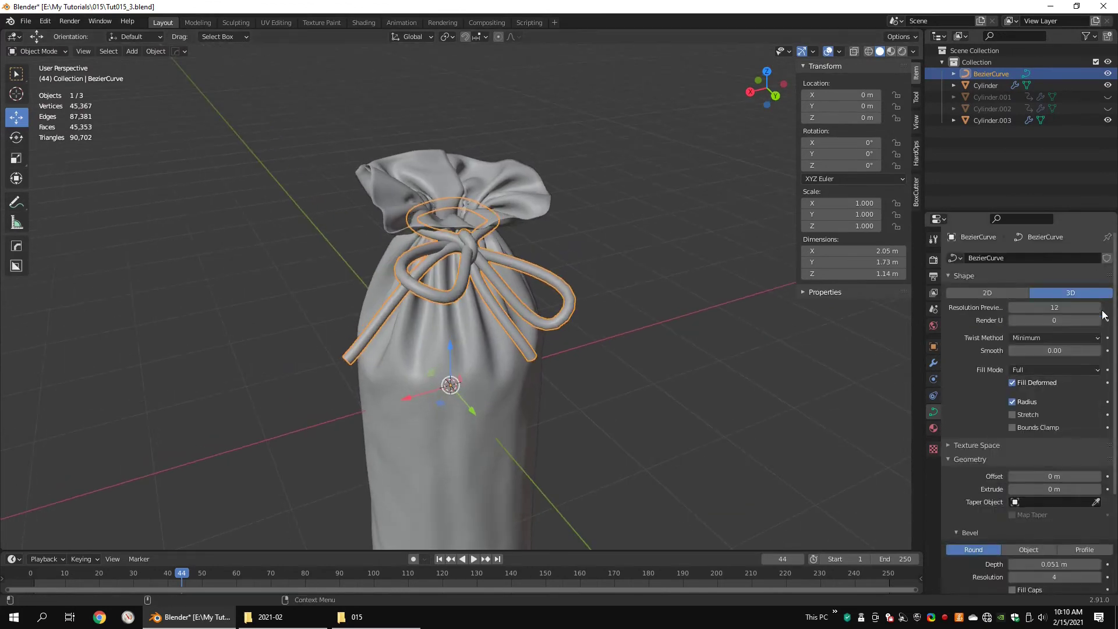
{"action": "left_click", "coordinate": [656, 316]}
{"action": "scroll", "coordinate": [657, 316], "scroll_direction": "down", "scroll_amount": 3}
{"action": "middle_click_drag", "start_coordinate": [656, 316], "coordinate": [523, 262]}
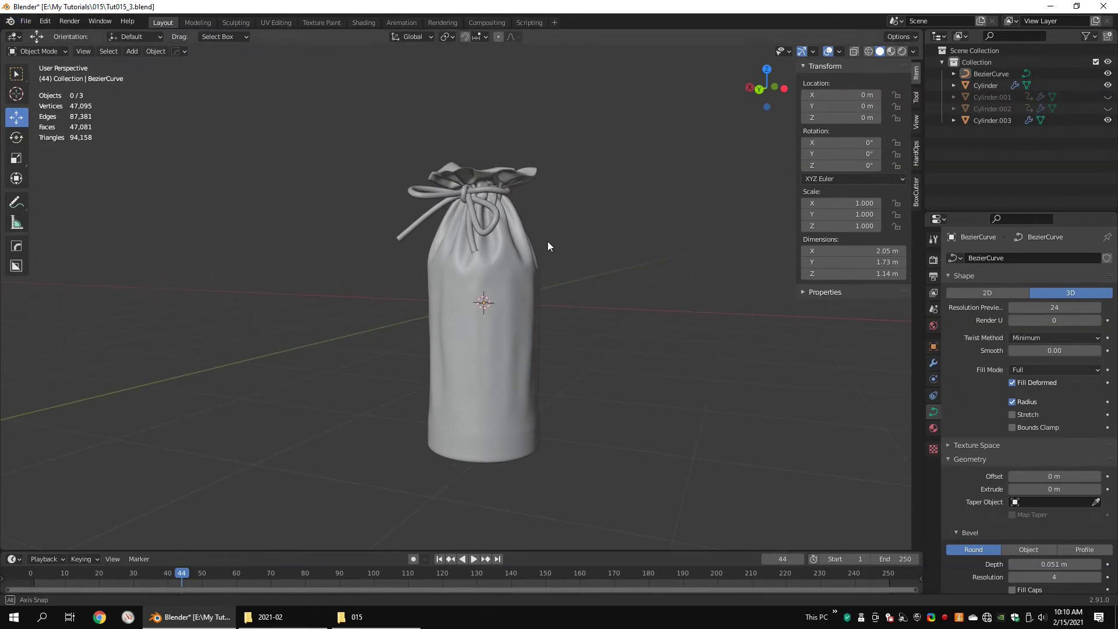
Step: Save the file as a new version named Tut015_4.blend
{"action": "left_click", "coordinate": [25, 22]}
{"action": "left_click", "coordinate": [47, 116]}
{"action": "key", "text": "Return"}
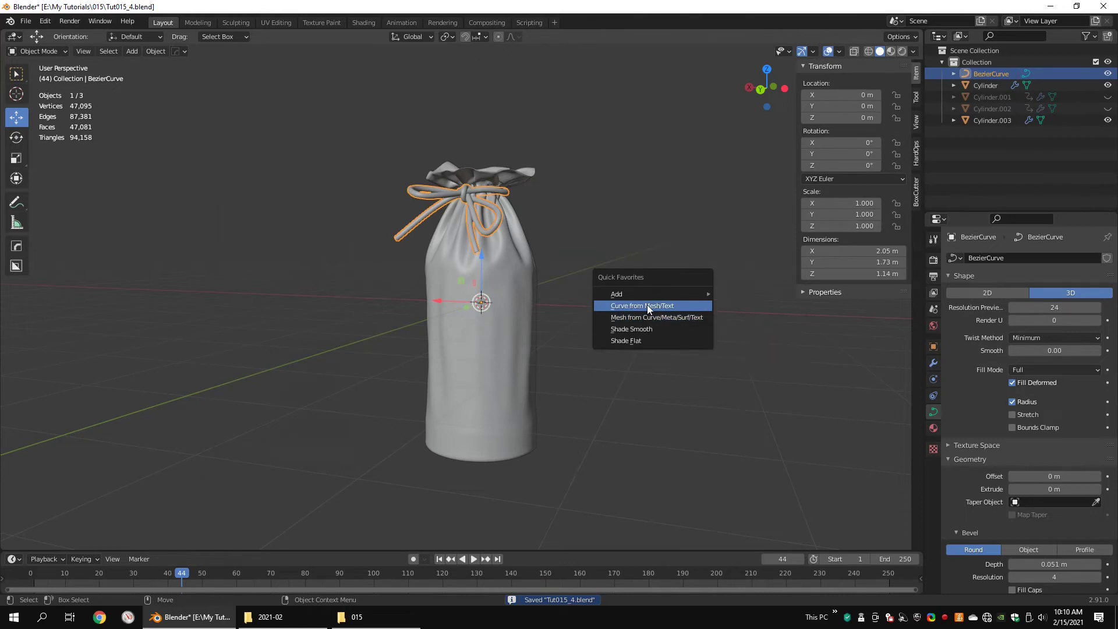
Step: Convert the cord curve to a mesh
{"action": "left_click", "coordinate": [645, 317]}
{"action": "scroll", "coordinate": [460, 279], "scroll_direction": "up", "scroll_amount": 4}
{"action": "middle_click_drag", "start_coordinate": [439, 218], "coordinate": [450, 210]}
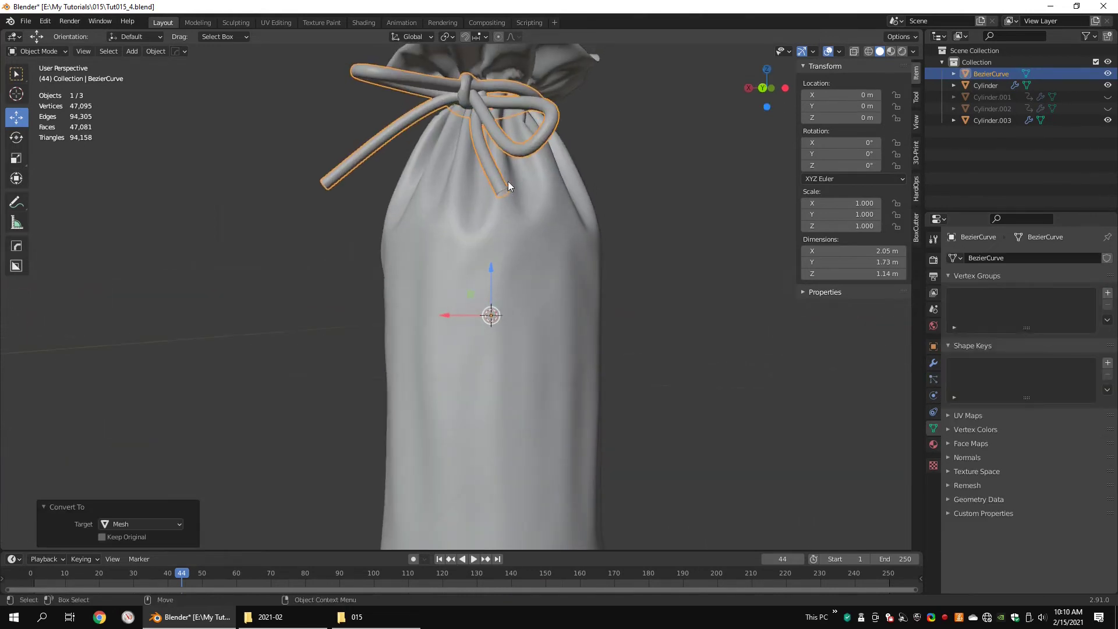
Step: Cap both open cord ends by extruding each end loop in place and merging its vertices at center
{"action": "key", "text": "Tab"}
{"action": "left_click_drag", "start_coordinate": [481, 176], "coordinate": [520, 203]}
{"action": "scroll", "coordinate": [512, 189], "scroll_direction": "up", "scroll_amount": 5}
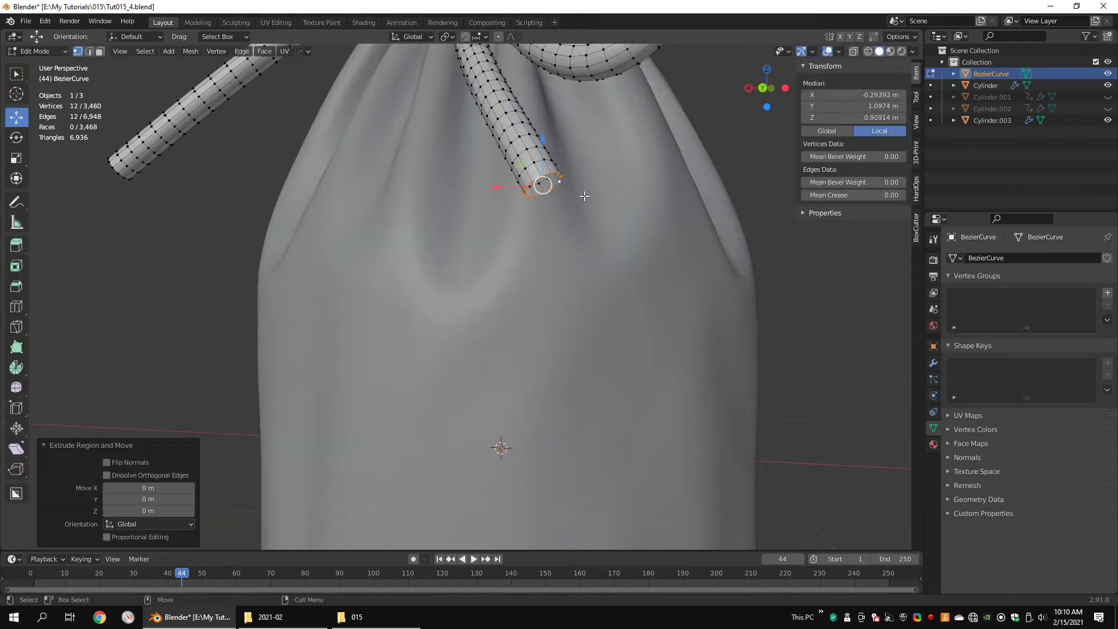
{"action": "left_click", "coordinate": [630, 233]}
{"action": "scroll", "coordinate": [556, 207], "scroll_direction": "down", "scroll_amount": 5}
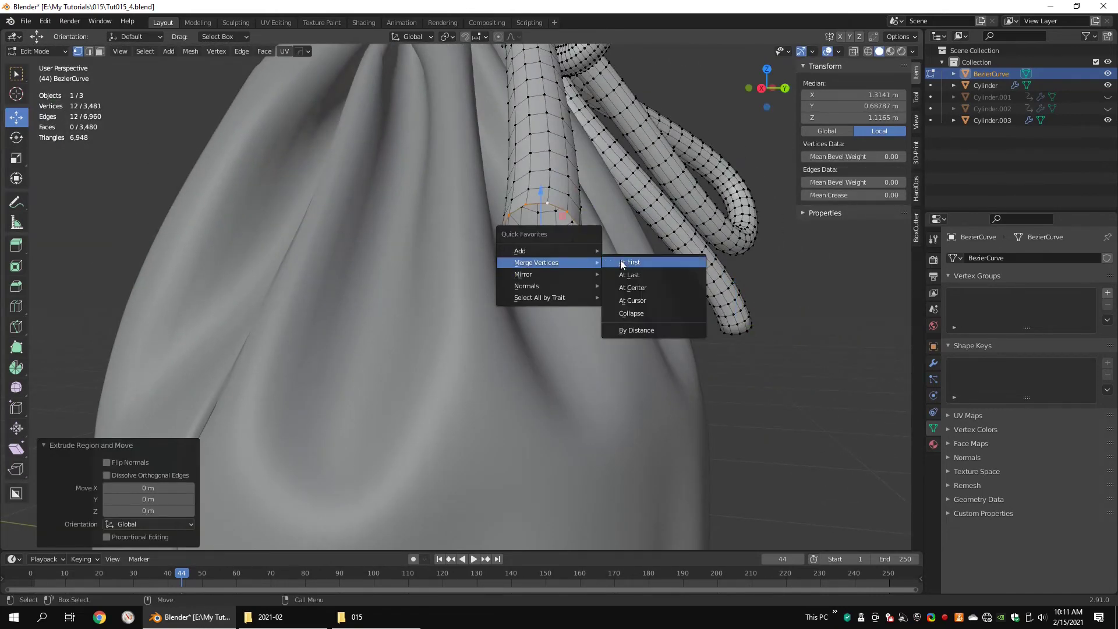
{"action": "left_click", "coordinate": [625, 288]}
{"action": "key", "text": "Tab"}
Step: Shade the cord smooth with Auto Smooth enabled at an angle of 60°
{"action": "scroll", "coordinate": [592, 250], "scroll_direction": "down", "scroll_amount": 6}
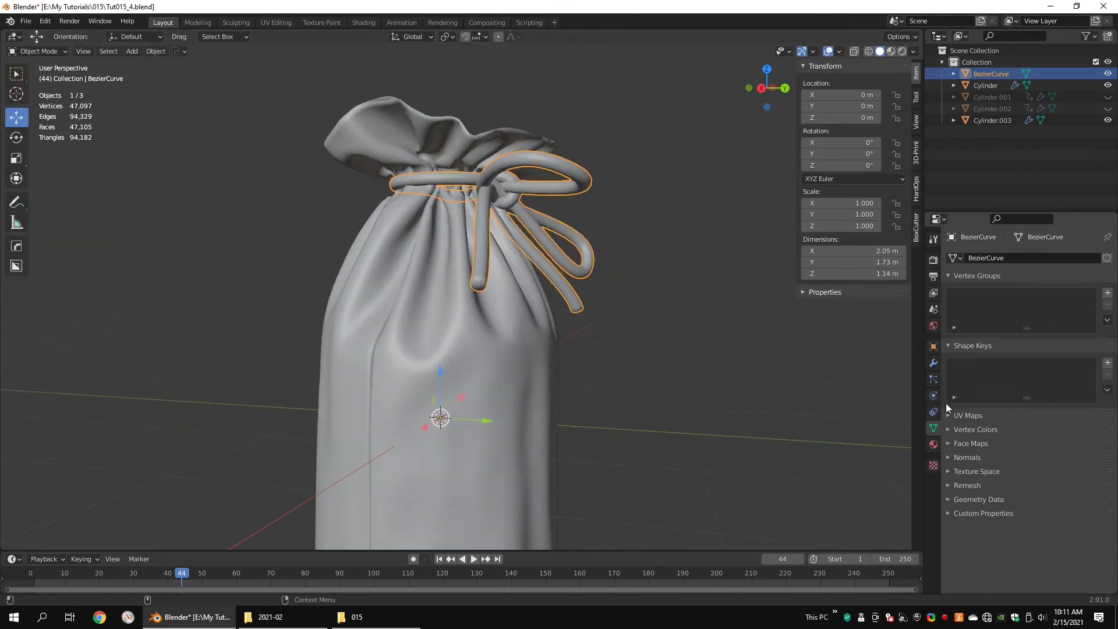
{"action": "left_click", "coordinate": [962, 456]}
{"action": "left_click", "coordinate": [1012, 474]}
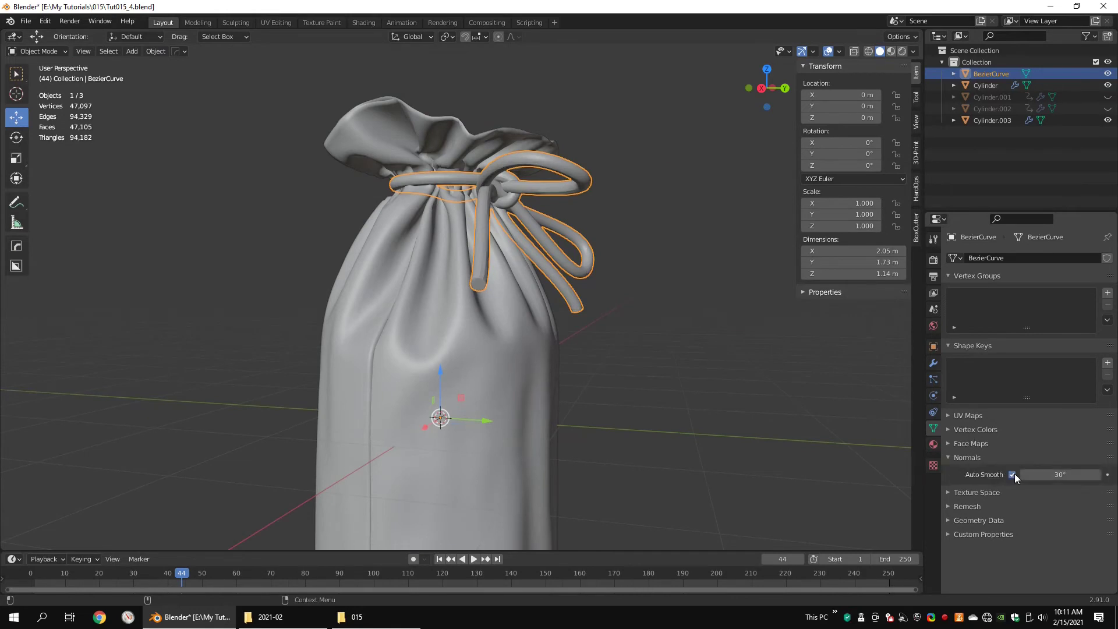
{"action": "scroll", "coordinate": [640, 277], "scroll_direction": "down", "scroll_amount": 1}
{"action": "key", "text": "q"}
{"action": "left_click", "coordinate": [620, 315]}
{"action": "scroll", "coordinate": [526, 316], "scroll_direction": "up", "scroll_amount": 3}
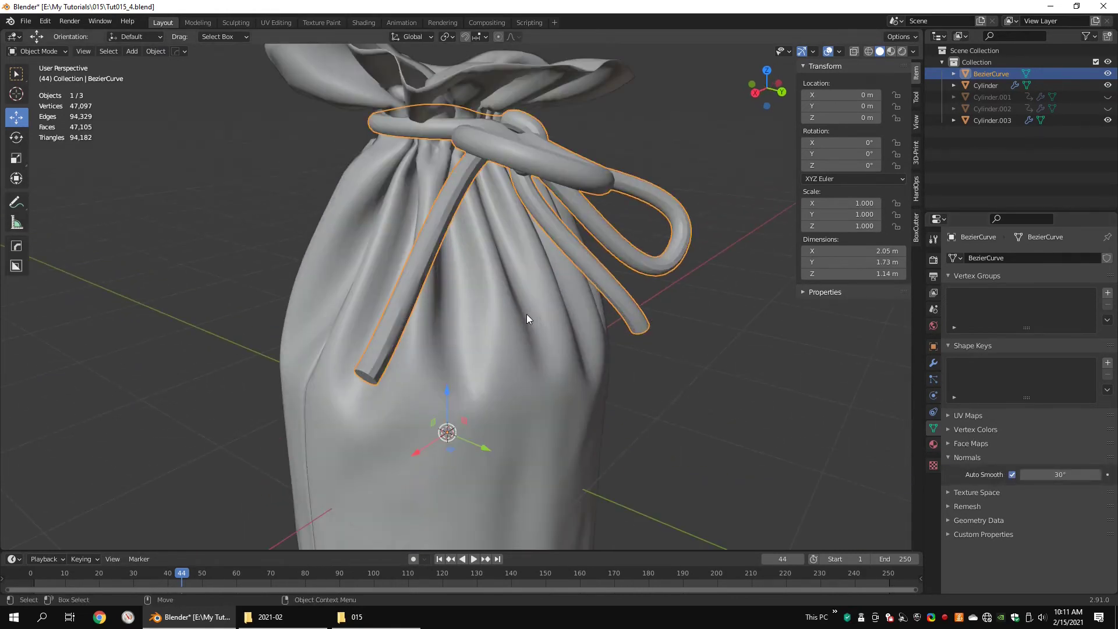
{"action": "type", "text": "60"}
{"action": "key", "text": "Return"}
Step: Shade the bag smooth with Auto Smooth enabled and tune its angle to about 57.3°
{"action": "scroll", "coordinate": [728, 319], "scroll_direction": "down", "scroll_amount": 6}
{"action": "middle_click_drag", "start_coordinate": [728, 320], "coordinate": [791, 204]}
{"action": "left_click", "coordinate": [661, 323]}
{"action": "scroll", "coordinate": [630, 315], "scroll_direction": "up", "scroll_amount": 4}
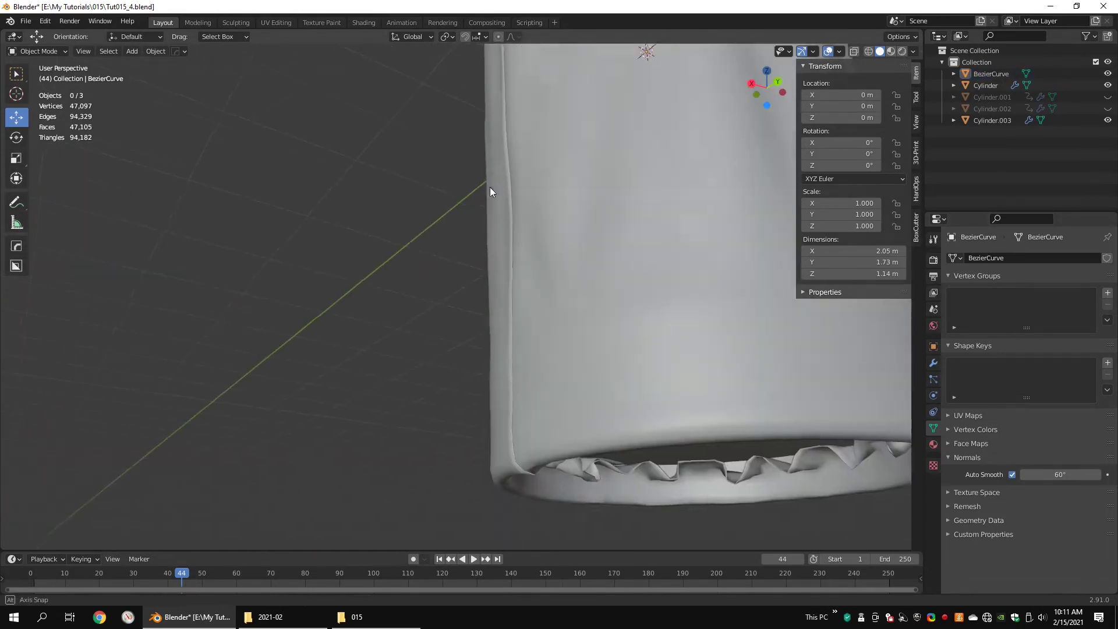
{"action": "left_click", "coordinate": [630, 315]}
{"action": "type", "text": "q60"}
{"action": "key", "text": "Return"}
{"action": "left_click_drag", "start_coordinate": [559, 373], "coordinate": [579, 389], "text": "alt"}
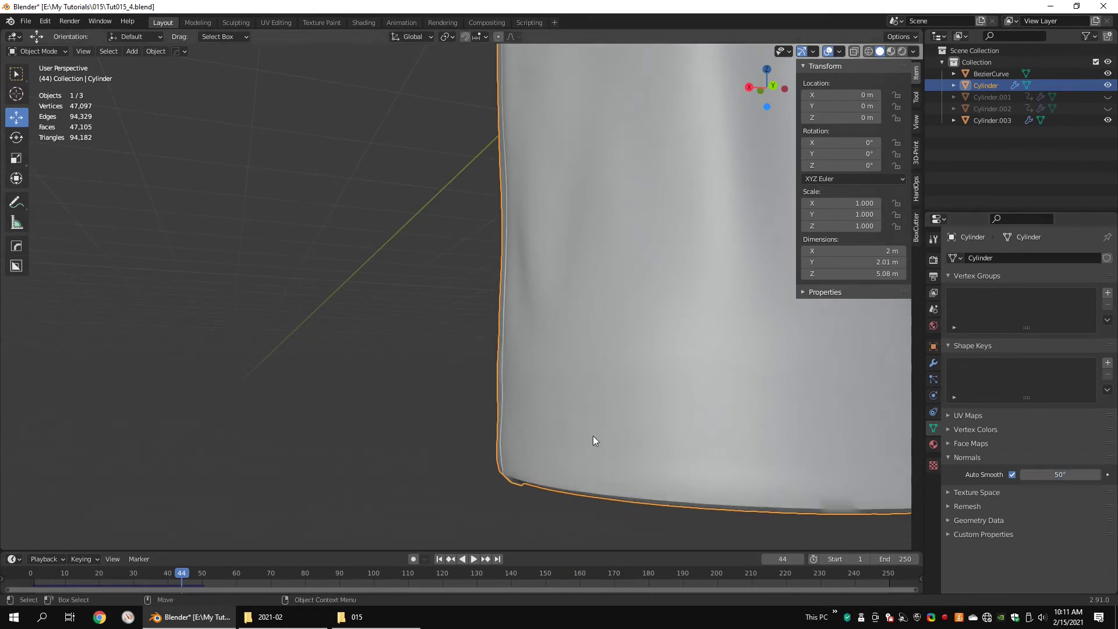
{"action": "middle_click_drag", "start_coordinate": [593, 440], "coordinate": [1097, 410]}
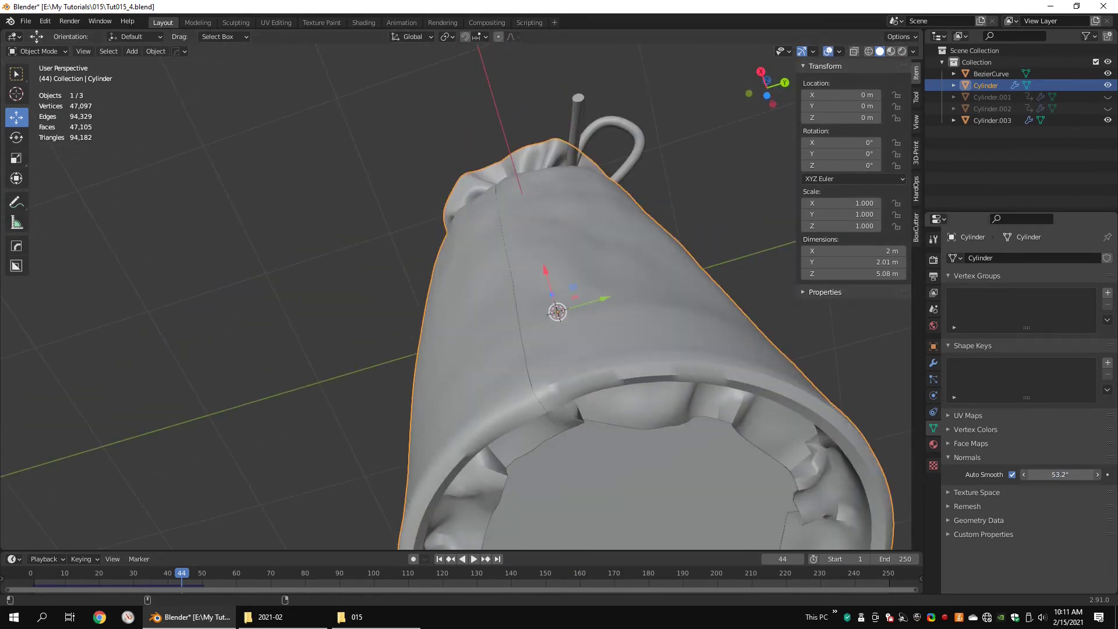
{"action": "left_click_drag", "start_coordinate": [1060, 475], "coordinate": [1063, 475]}
Step: Mark the edge loop along the bag's vertical seam as sharp
{"action": "left_click_drag", "start_coordinate": [681, 379], "coordinate": [537, 343], "text": "alt"}
{"action": "scroll", "coordinate": [621, 420], "scroll_direction": "up", "scroll_amount": 3}
{"action": "key", "text": "Tab"}
{"action": "right_click", "coordinate": [540, 340]}
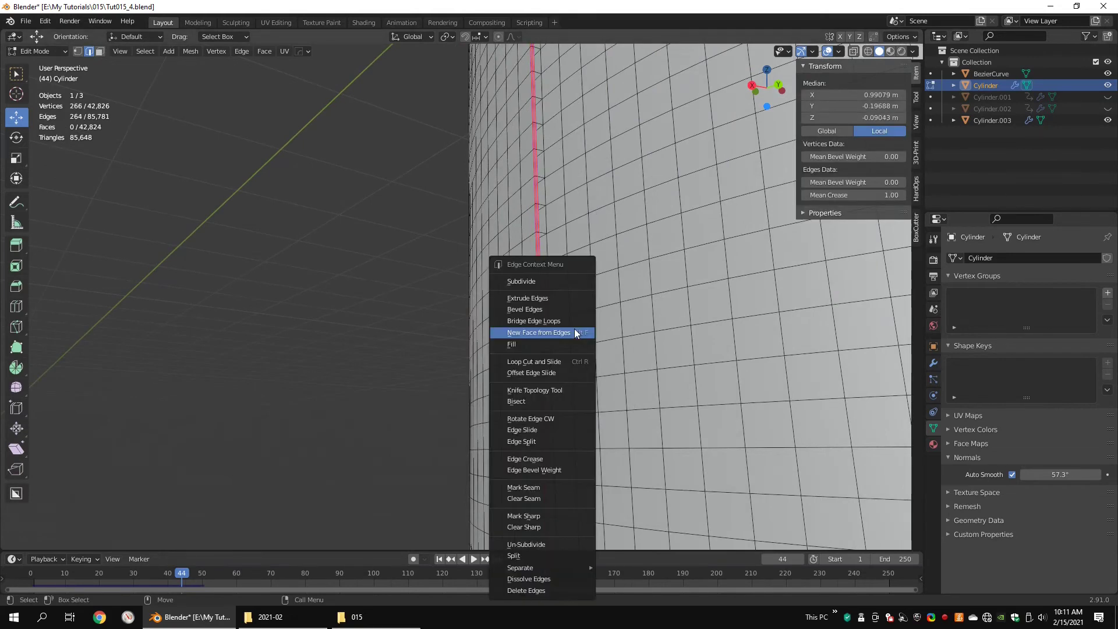
{"action": "left_click", "coordinate": [530, 516]}
{"action": "scroll", "coordinate": [685, 301], "scroll_direction": "down", "scroll_amount": 4}
{"action": "key", "text": "Tab"}
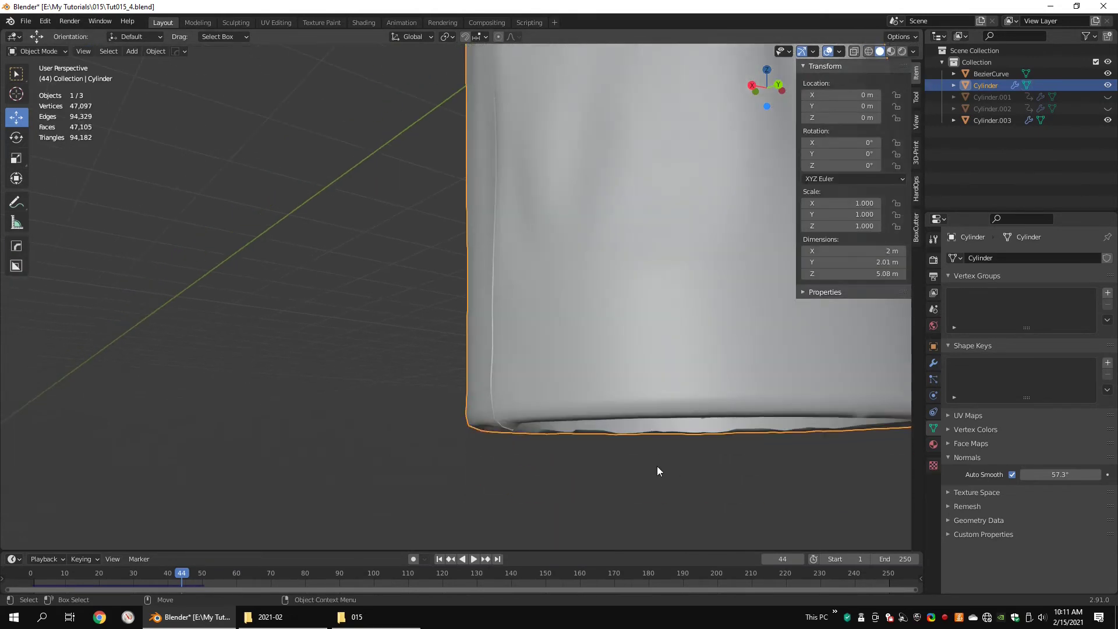
{"action": "left_click", "coordinate": [657, 466]}
{"action": "scroll", "coordinate": [655, 460], "scroll_direction": "down", "scroll_amount": 5}
Step: Add a plane as the ground and scale its mesh by about 11.61
{"action": "left_click_drag", "start_coordinate": [570, 335], "coordinate": [635, 347], "text": "alt"}
{"action": "scroll", "coordinate": [618, 308], "scroll_direction": "down", "scroll_amount": 2}
{"action": "middle_click_drag", "start_coordinate": [599, 262], "coordinate": [518, 286]}
{"action": "key", "text": "shift+a"}
{"action": "mouse_move", "coordinate": [573, 207]}
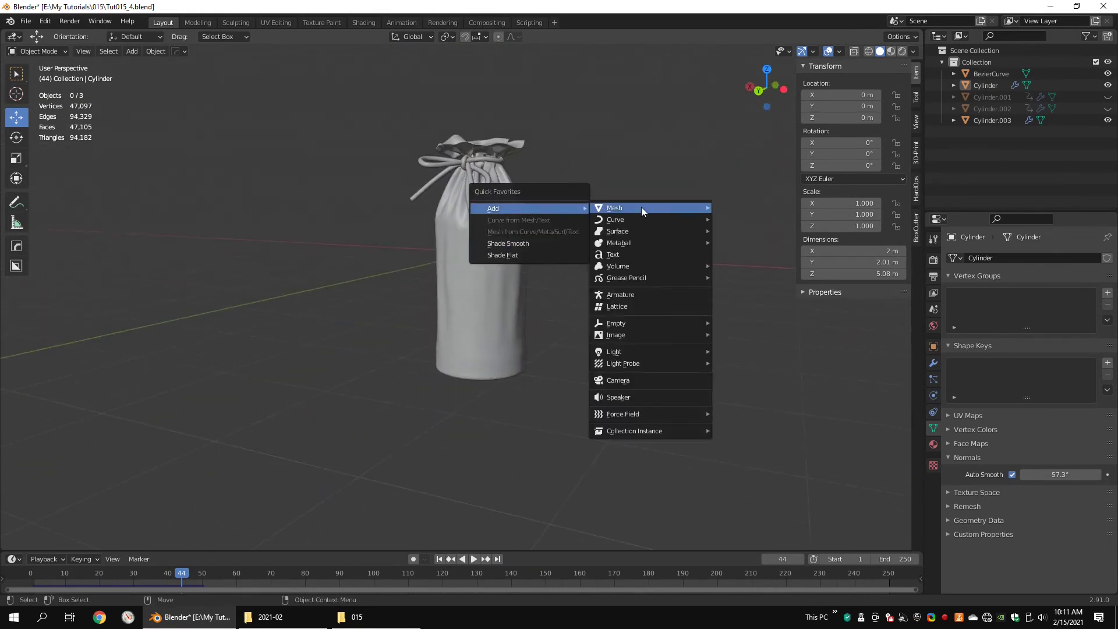
{"action": "left_click", "coordinate": [641, 207]}
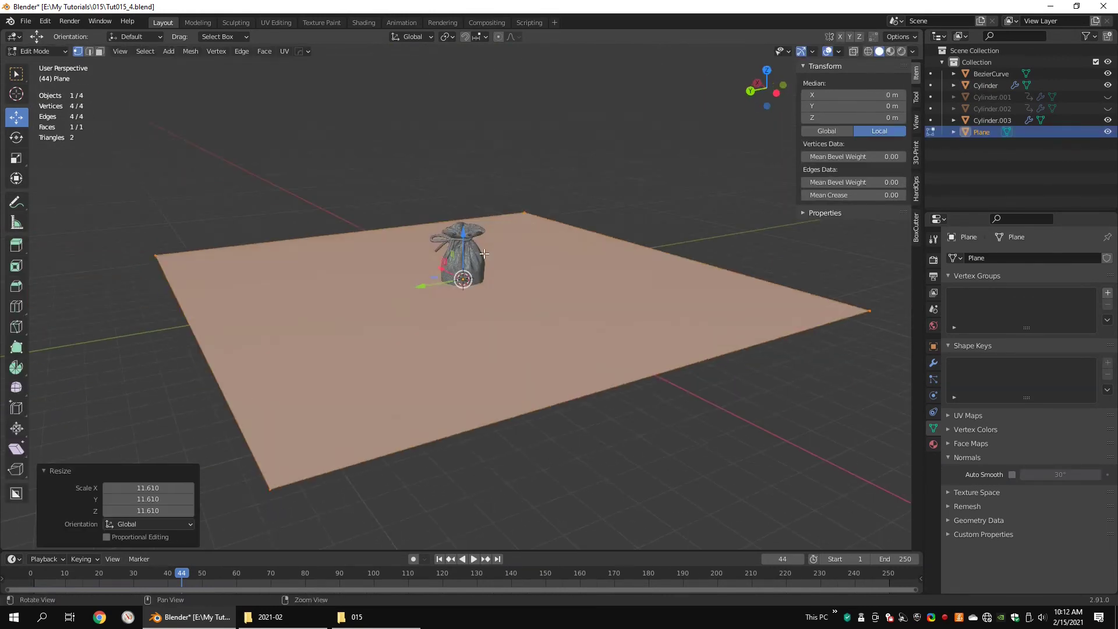
Step: Lower the ground plane to the bag's base in the right side view
{"action": "key", "text": "KP_3"}
{"action": "scroll", "coordinate": [485, 253], "scroll_direction": "up", "scroll_amount": 5}
{"action": "left_click_drag", "start_coordinate": [477, 195], "coordinate": [477, 329]}
Step: Extrude the plane's far edge upward into a backdrop wall and round the corner between wall and floor
{"action": "scroll", "coordinate": [561, 365], "scroll_direction": "down", "scroll_amount": 7}
{"action": "left_click_drag", "start_coordinate": [637, 344], "coordinate": [588, 294]}
{"action": "key", "text": "e"}
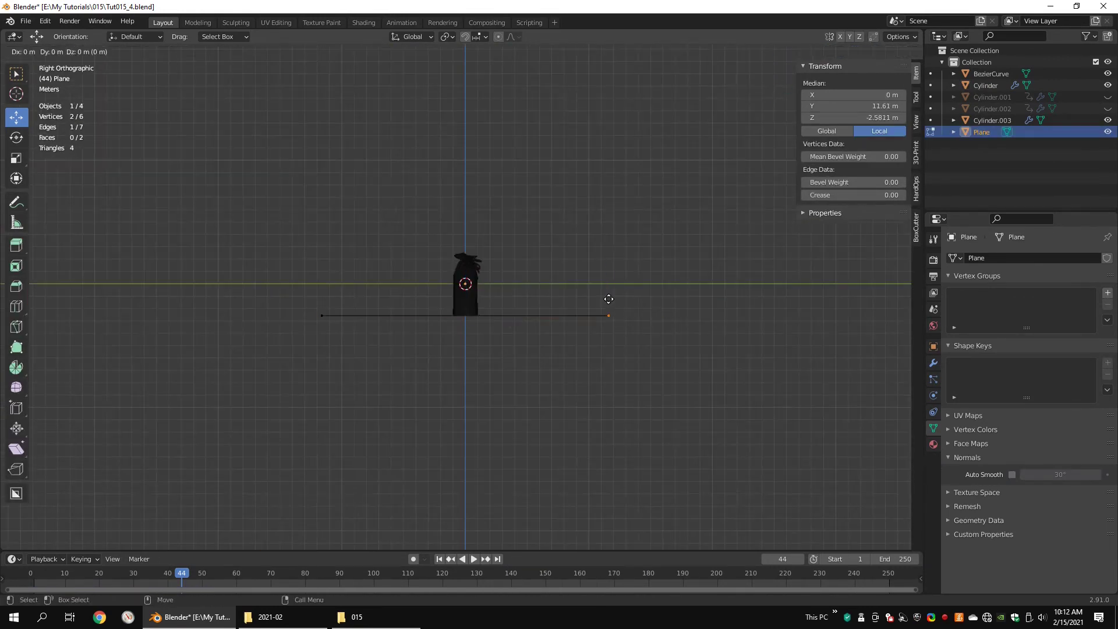
{"action": "left_click", "coordinate": [609, 101]}
{"action": "left_click_drag", "start_coordinate": [668, 211], "coordinate": [689, 213]}
{"action": "left_click", "coordinate": [778, 395]}
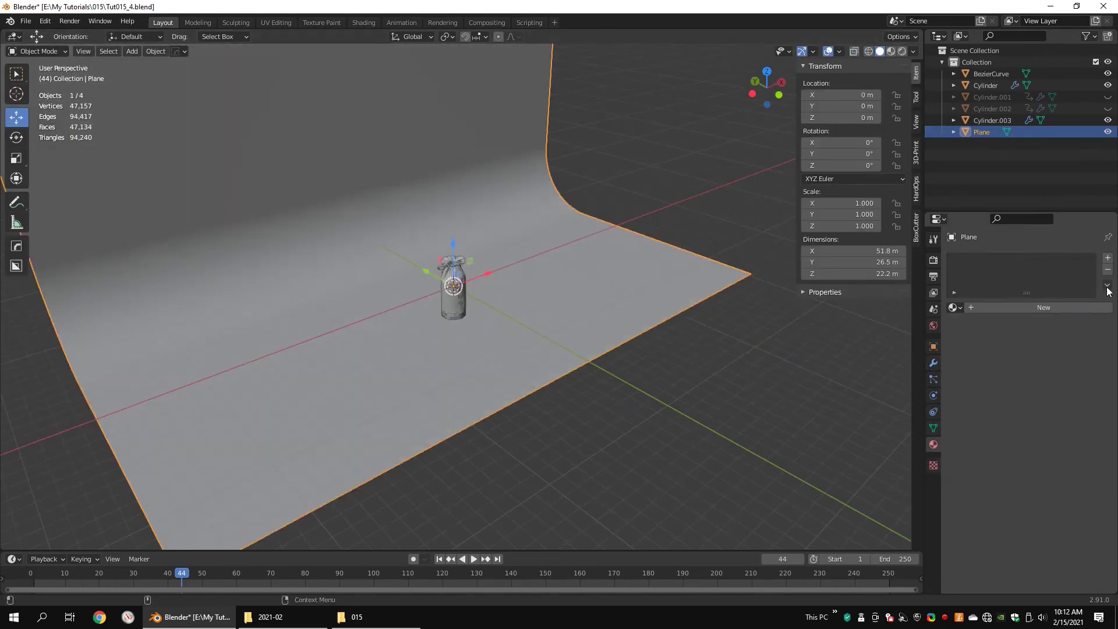
Step: Set the render engine to Cycles and add a second plane to the scene
{"action": "scroll", "coordinate": [406, 305], "scroll_direction": "up", "scroll_amount": 5}
{"action": "key", "text": "q"}
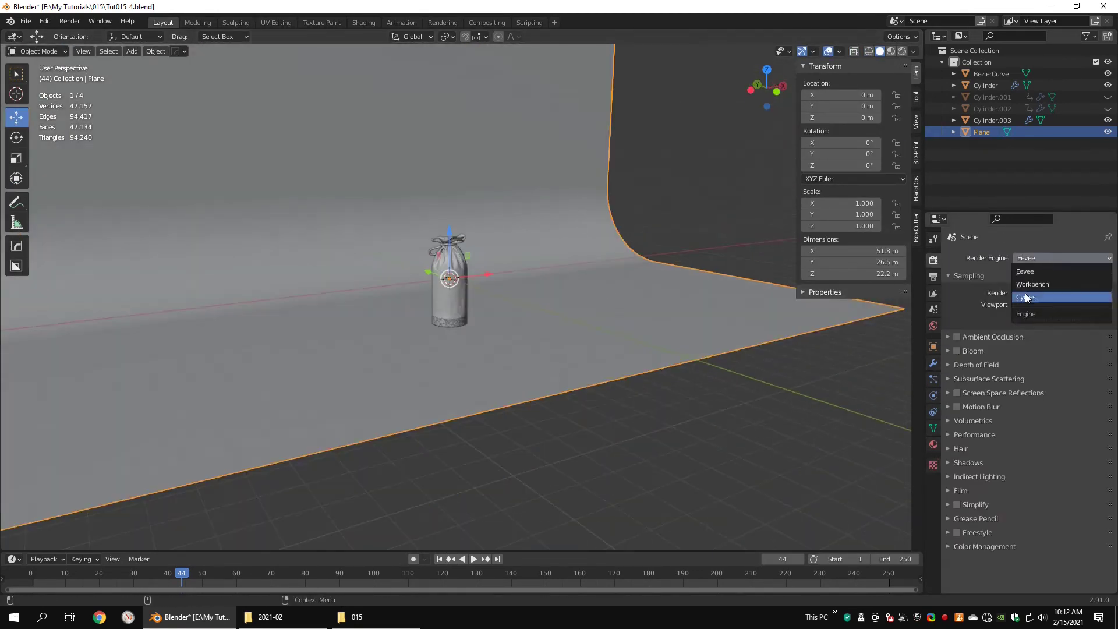
{"action": "left_click", "coordinate": [1008, 294]}
{"action": "key", "text": "q"}
{"action": "left_click", "coordinate": [636, 274]}
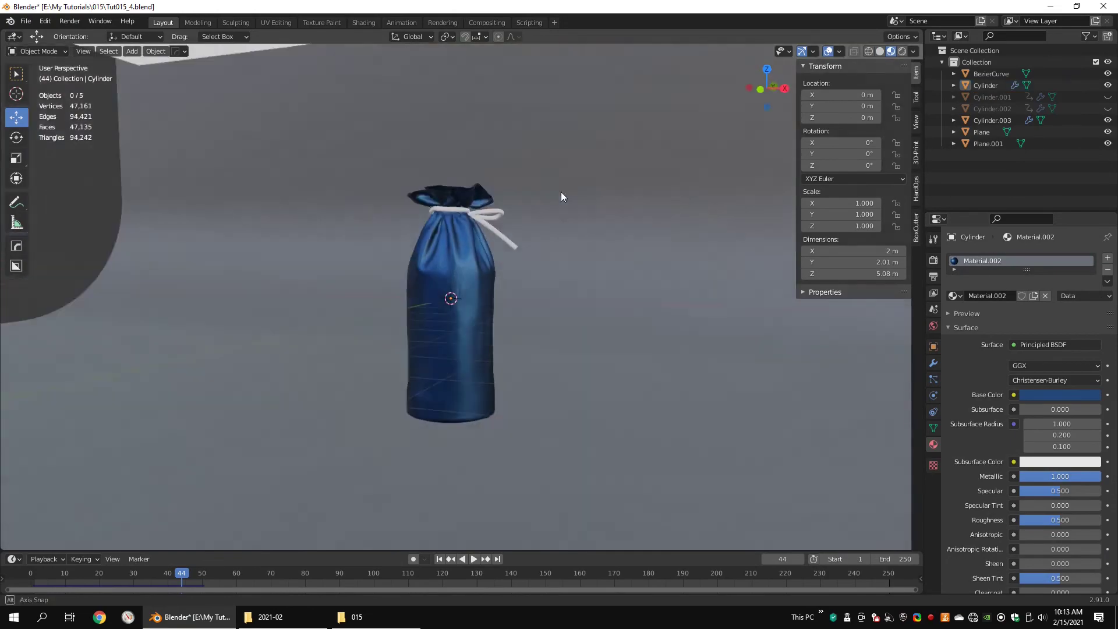
Step: Lower the roughness of the bag's blue metallic material and give the cord a black material
{"action": "scroll", "coordinate": [561, 191], "scroll_direction": "up", "scroll_amount": 5}
{"action": "left_click_drag", "start_coordinate": [1060, 519], "coordinate": [1037, 519]}
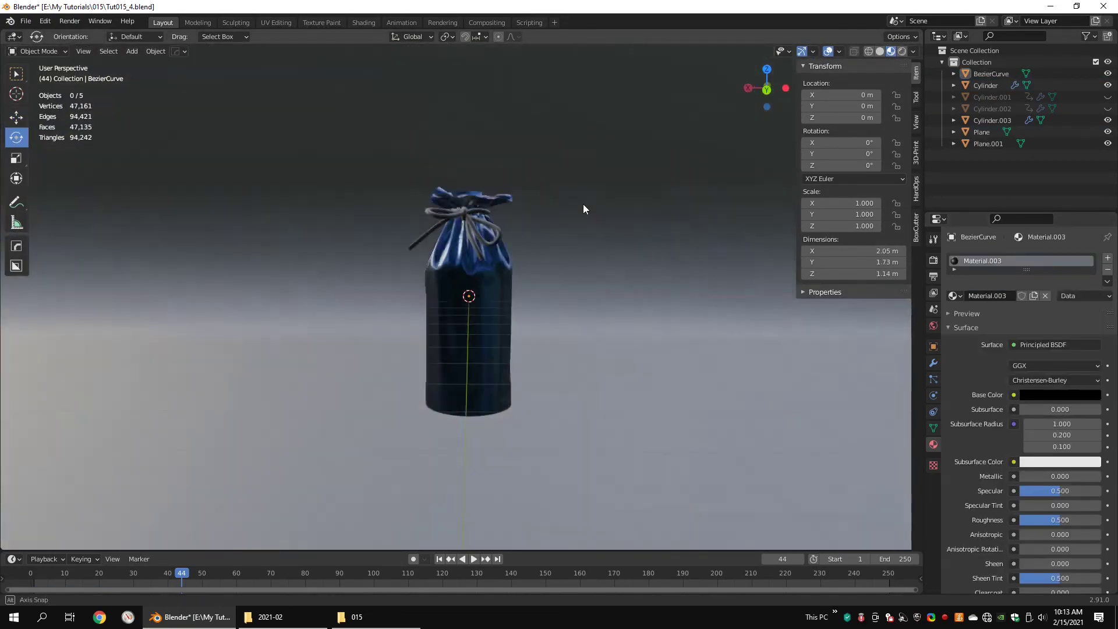
{"action": "middle_click_drag", "start_coordinate": [583, 203], "coordinate": [582, 244]}
{"action": "scroll", "coordinate": [621, 254], "scroll_direction": "up", "scroll_amount": 3}
{"action": "scroll", "coordinate": [621, 254], "scroll_direction": "down", "scroll_amount": 4}
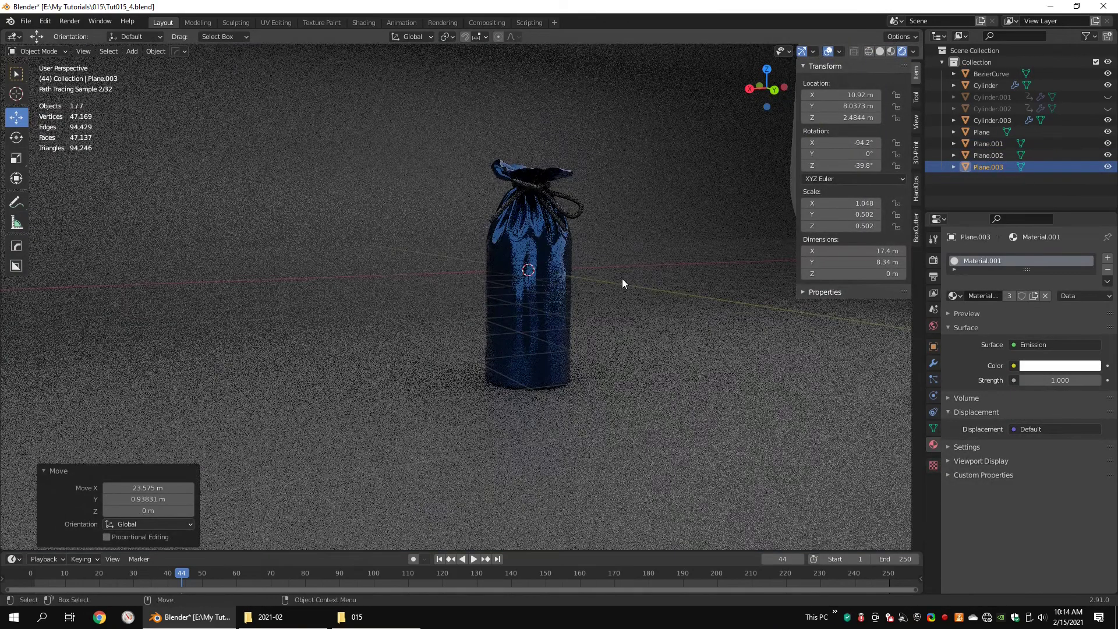
Step: Try a roughness of 0.2 on the backdrop material, change it to 0.6, and darken its base color
{"action": "key", "text": "Return"}
{"action": "left_click", "coordinate": [631, 249]}
{"action": "double_click", "coordinate": [1065, 492]}
{"action": "double_click", "coordinate": [1060, 519]}
{"action": "type", "text": "0.2"}
{"action": "key", "text": "Return"}
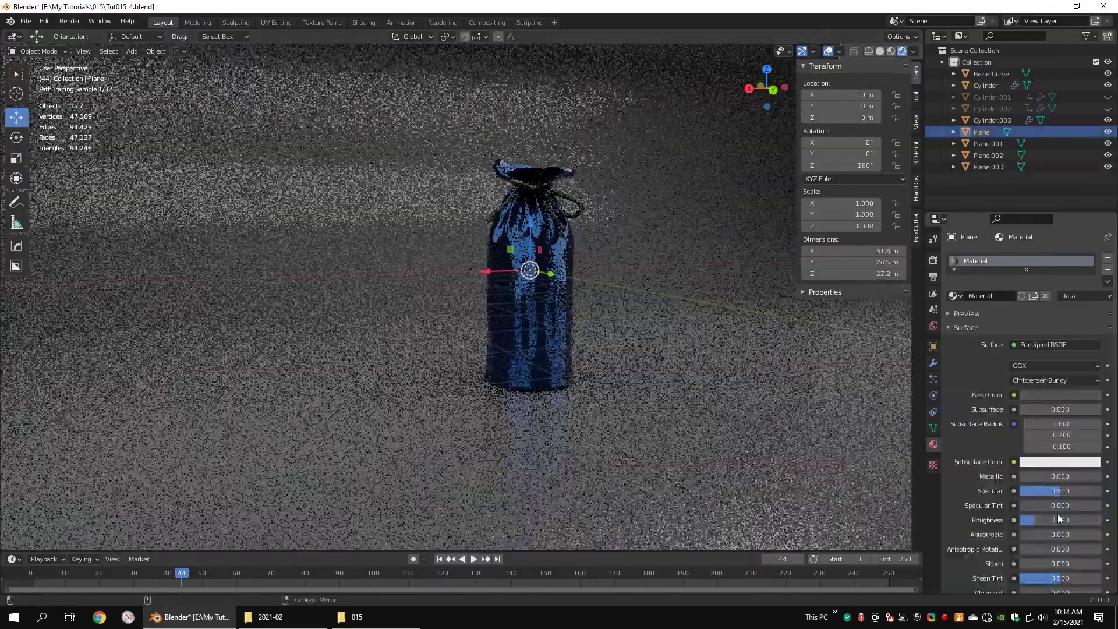
{"action": "double_click", "coordinate": [1068, 520]}
{"action": "type", "text": "0.6"}
{"action": "key", "text": "Return"}
{"action": "left_click", "coordinate": [1060, 395]}
{"action": "left_click_drag", "start_coordinate": [1090, 291], "coordinate": [1090, 305]}
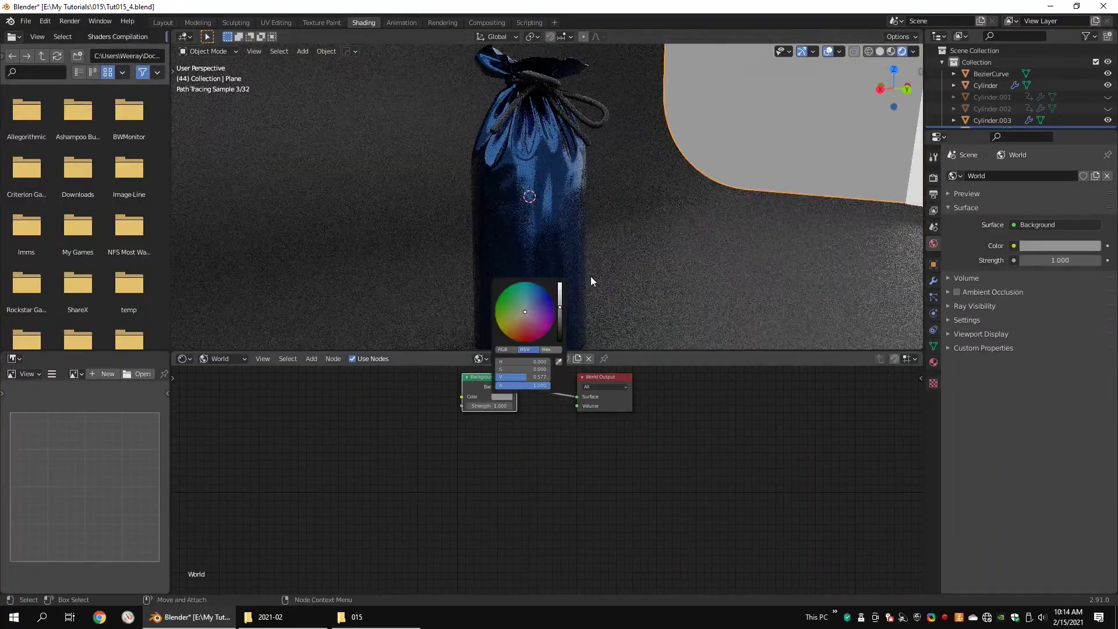
Step: Add a camera to the scene
{"action": "scroll", "coordinate": [617, 218], "scroll_direction": "down", "scroll_amount": 2}
{"action": "middle_click_drag", "start_coordinate": [631, 218], "coordinate": [607, 239], "text": "shift"}
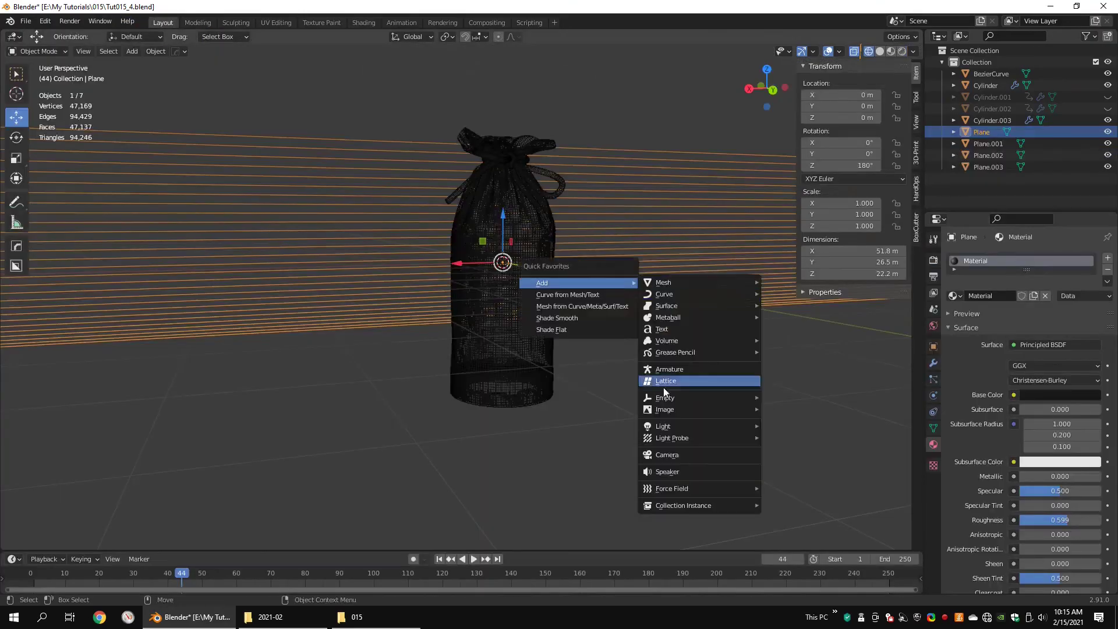
{"action": "left_click", "coordinate": [663, 386]}
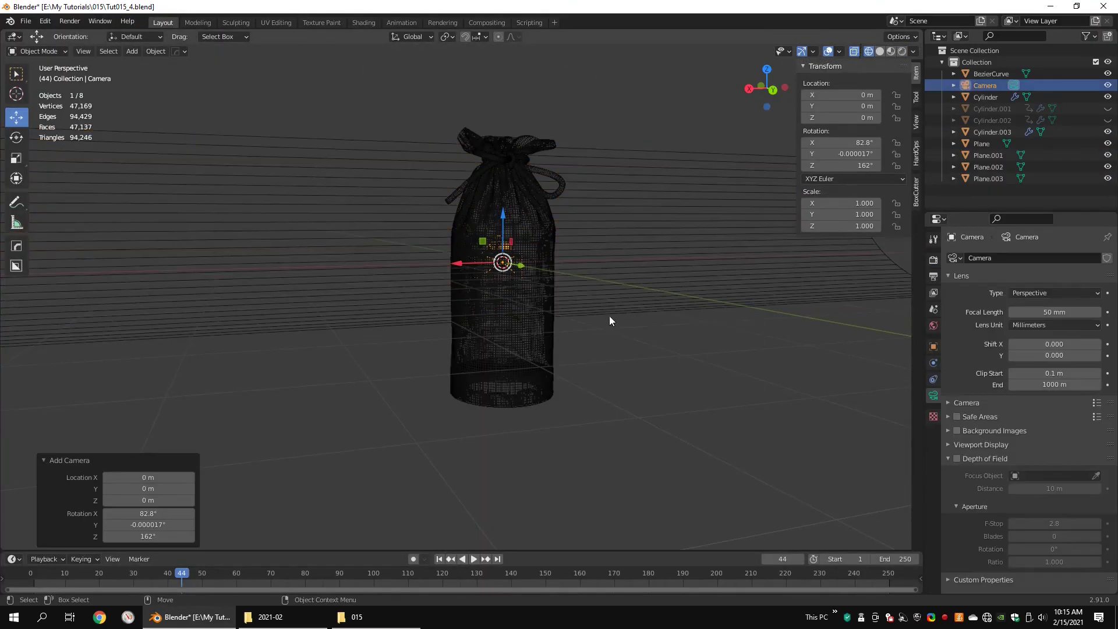